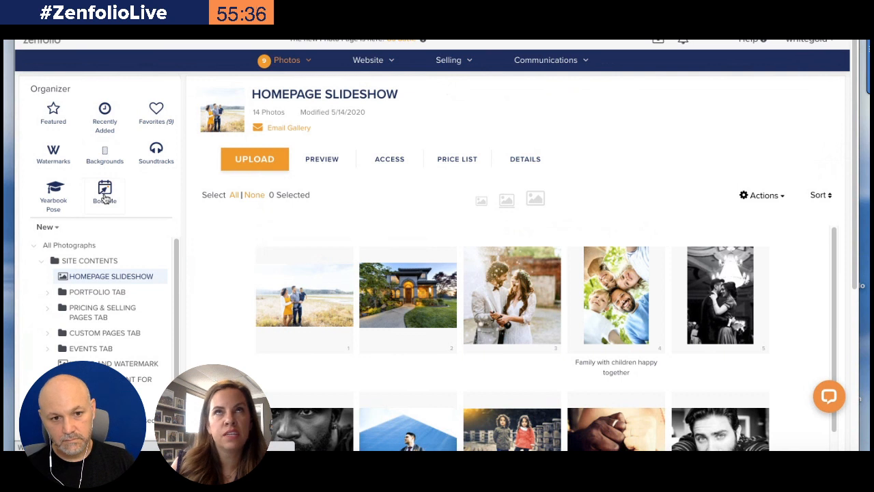
Open BookMe's Services page and browse the existing services
left_click(105, 193)
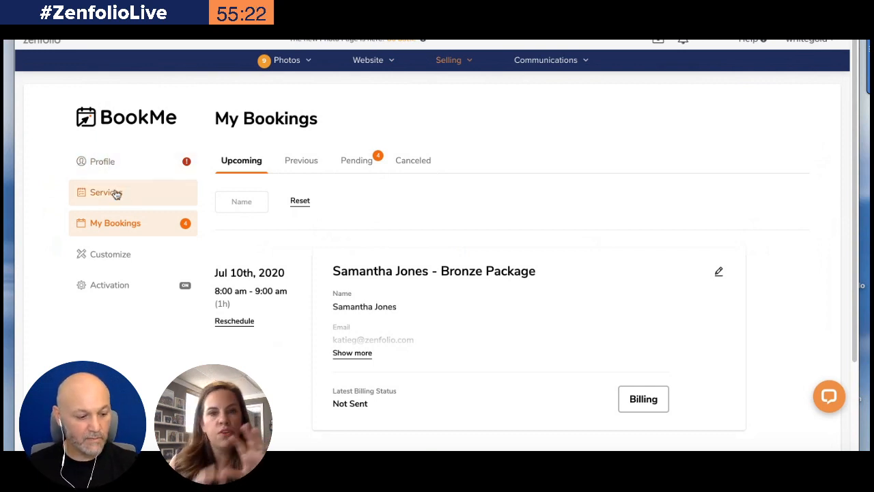
left_click(116, 194)
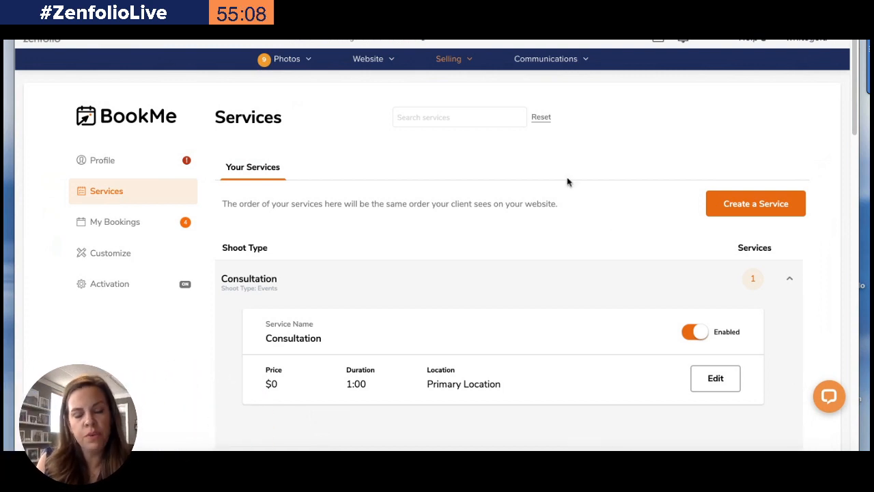
scroll(567, 182, "down", 1)
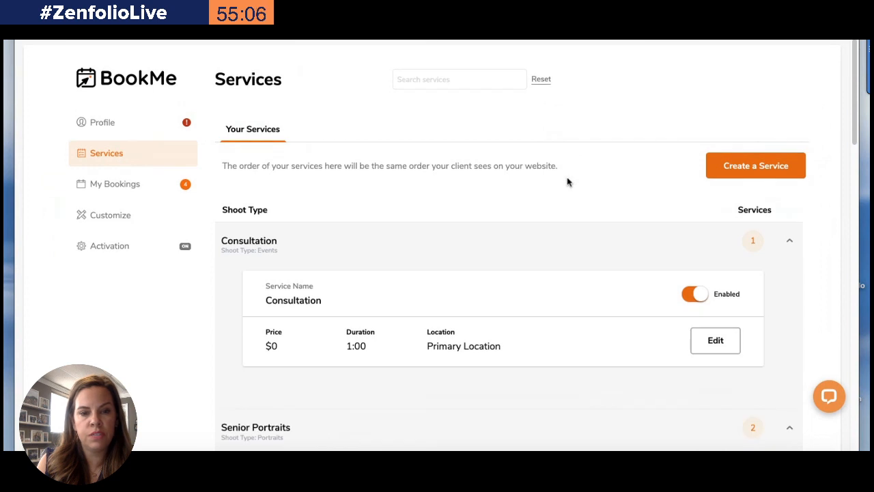
scroll(566, 182, "down", 5)
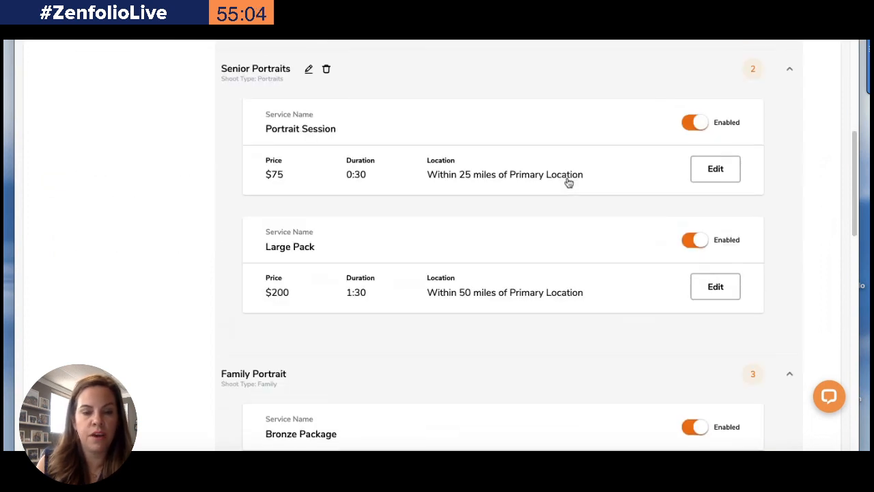
scroll(567, 182, "up", 4)
scroll(568, 182, "up", 2)
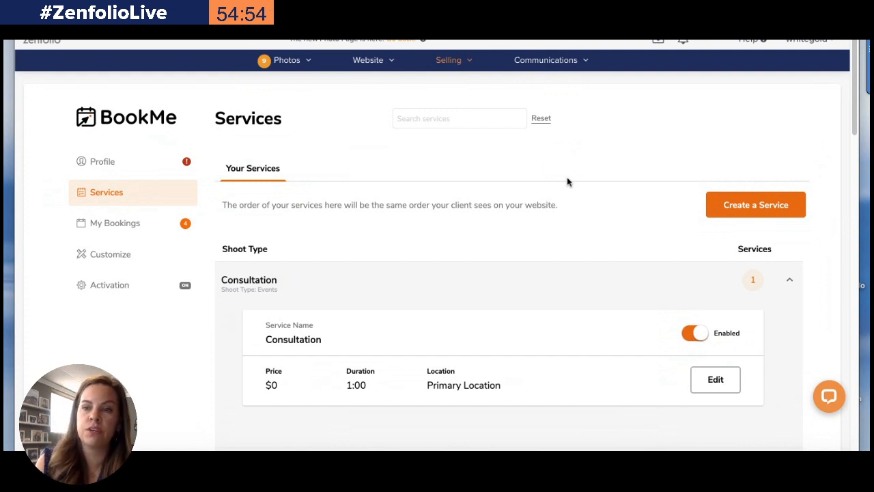
Start creating a new service and choose Children as its shoot type
left_click(750, 209)
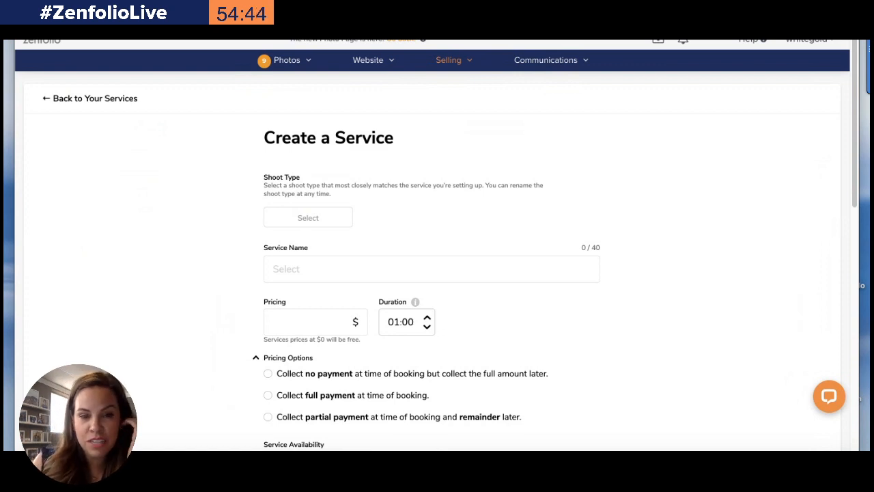
left_click(302, 220)
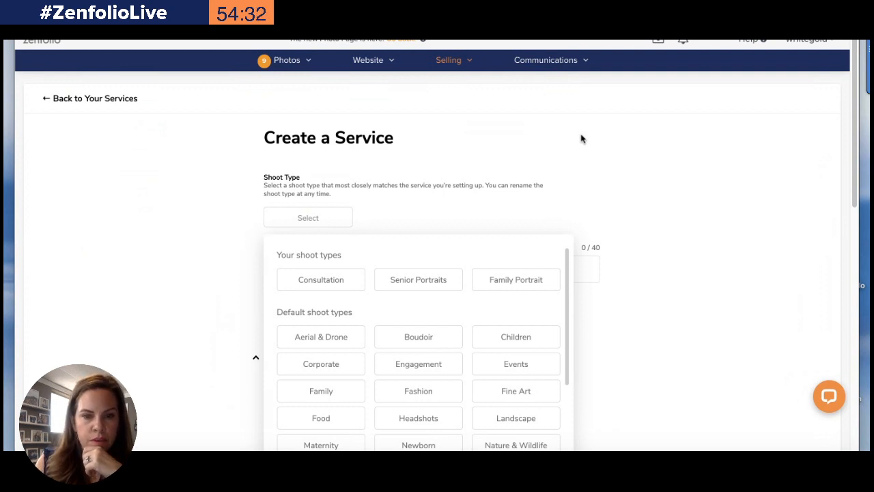
scroll(450, 191, "down", 2)
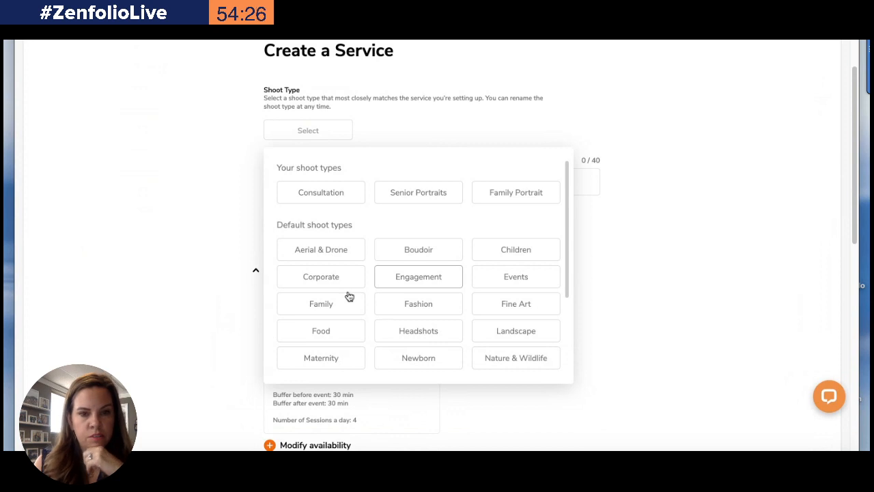
left_click(514, 250)
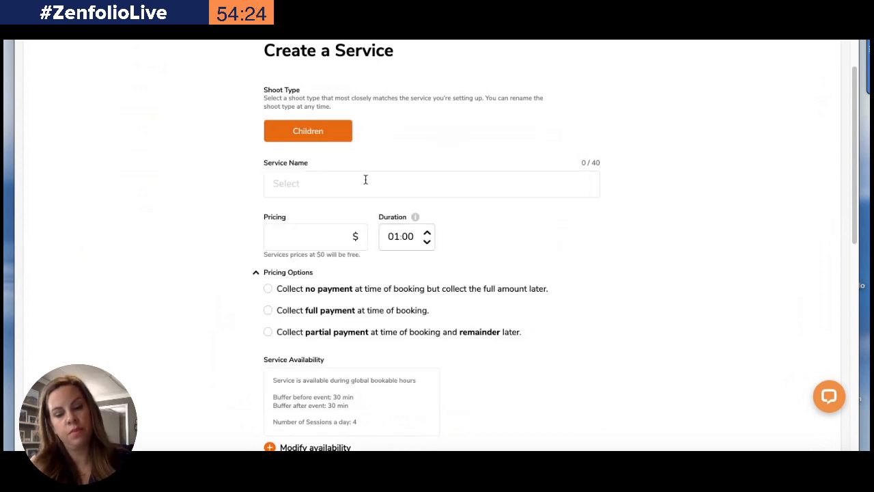
Name the service "Santa Mini Session"
left_click(298, 182)
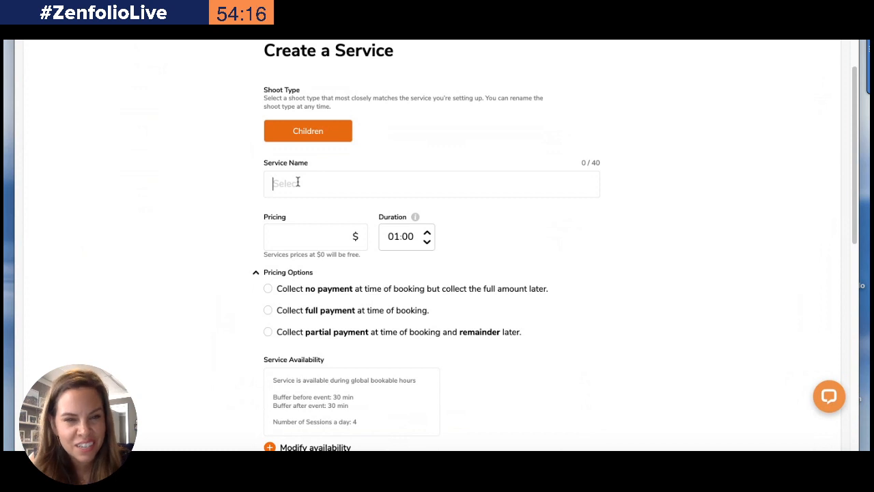
type("Sana")
type("anta")
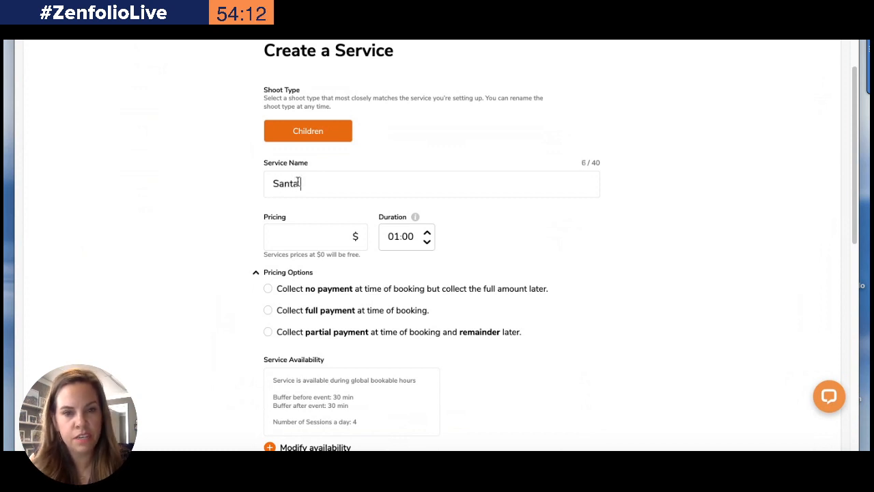
type(" Mini ")
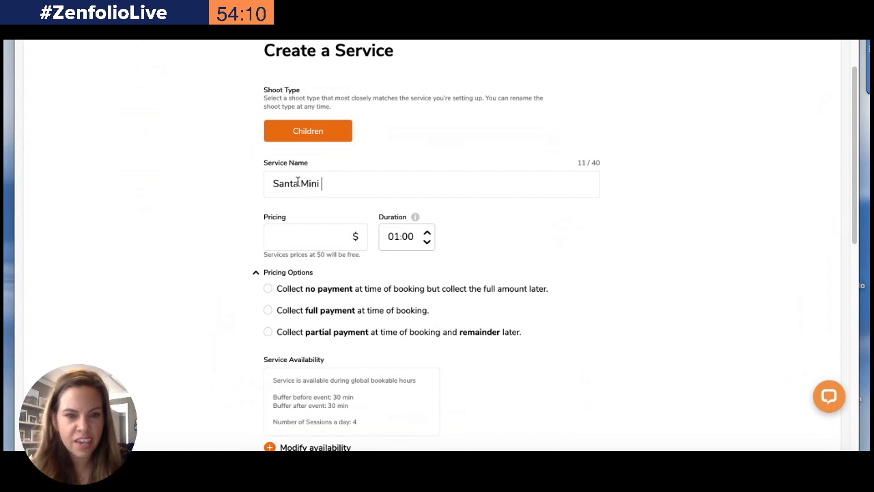
type("Session")
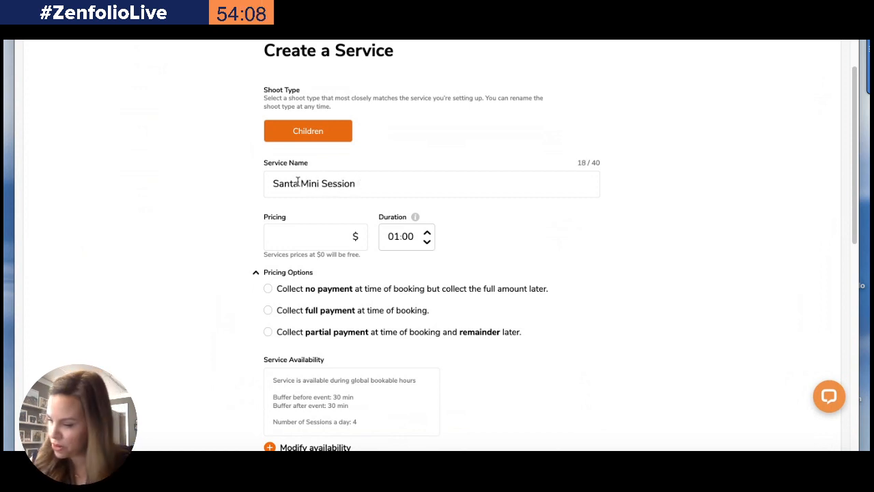
Set the service price to $75 and the duration to 00:10
left_click(358, 235)
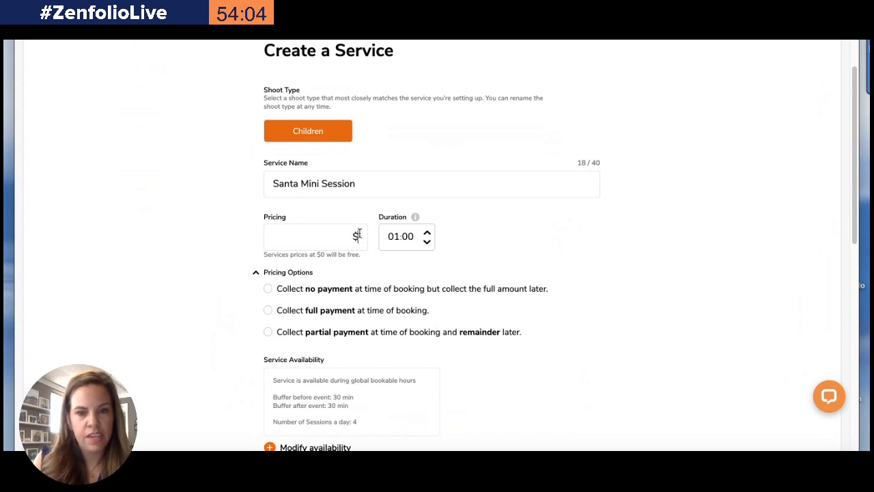
type("75")
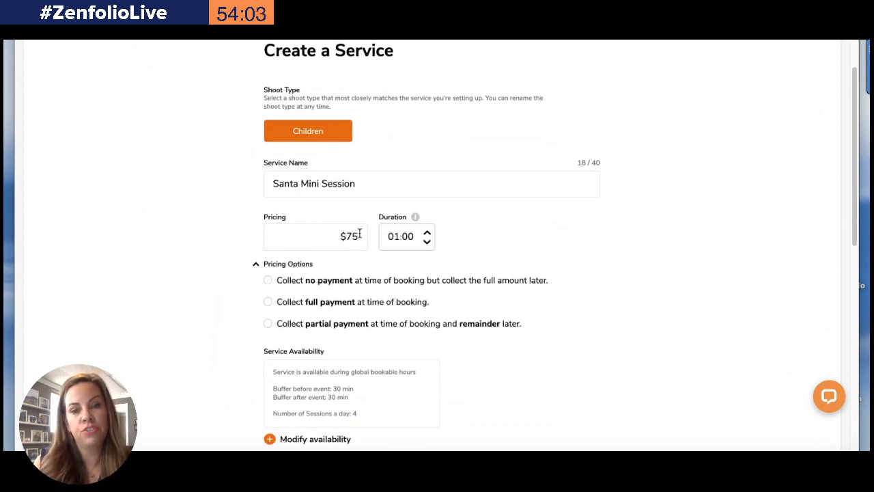
left_click(427, 242)
left_click(426, 242)
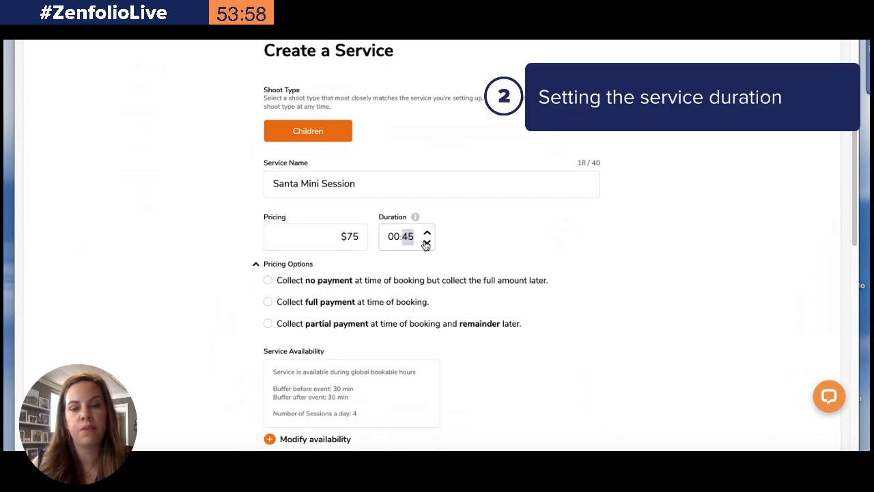
left_click(426, 243)
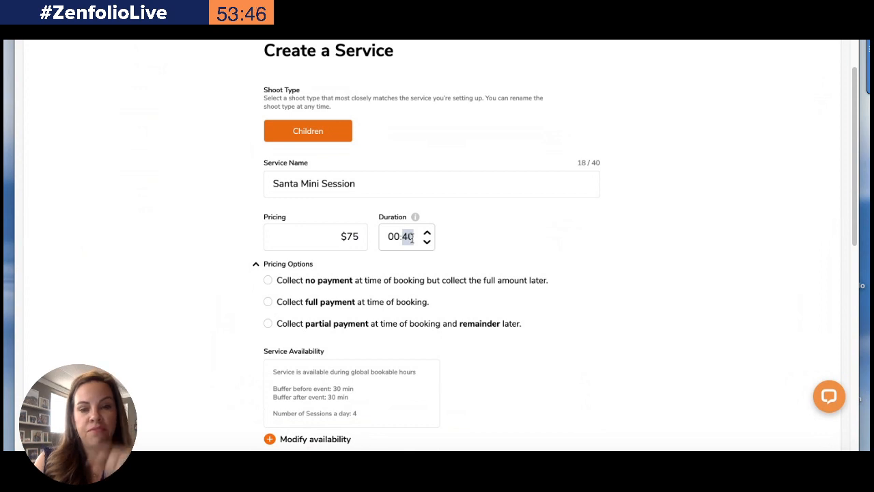
type("10")
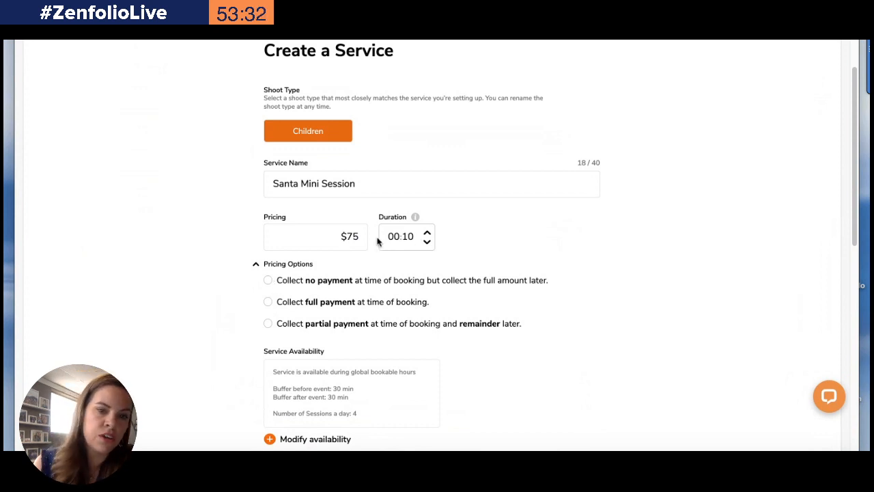
Choose to collect no payment at booking but the full amount later
left_click(268, 281)
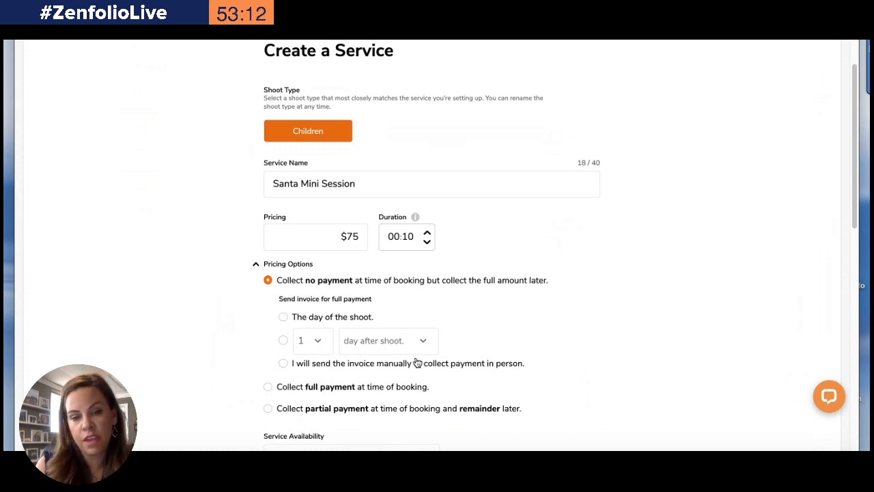
left_click(267, 387)
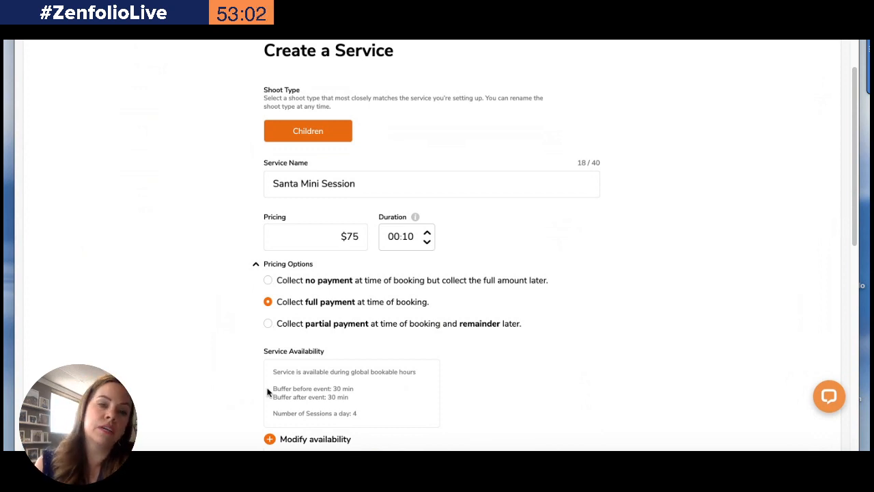
left_click(268, 280)
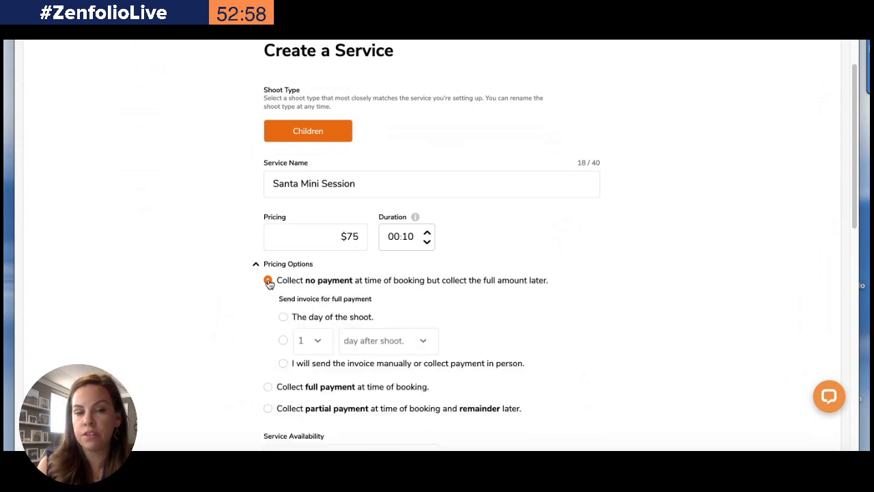
Set custom service availability and add a Saturday timeslot from 08:00 am to 05:00 pm
scroll(267, 282, "down", 3)
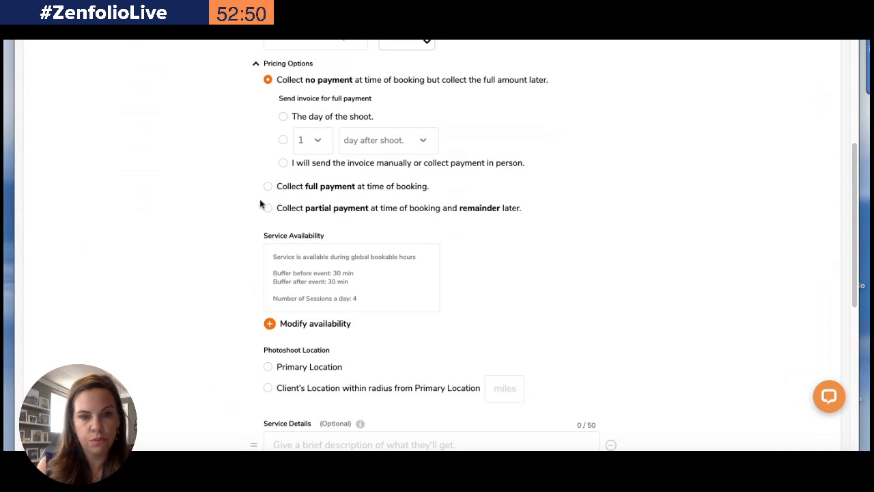
scroll(210, 252, "down", 2)
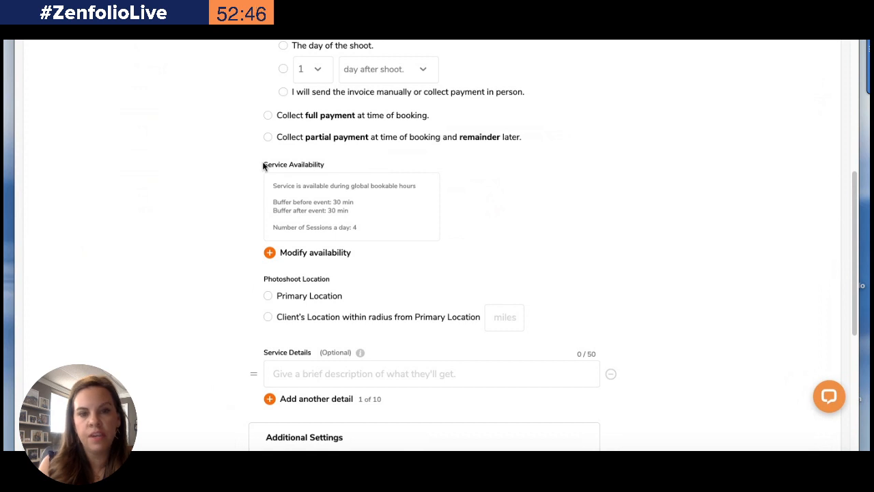
left_click_drag(263, 164, 327, 167)
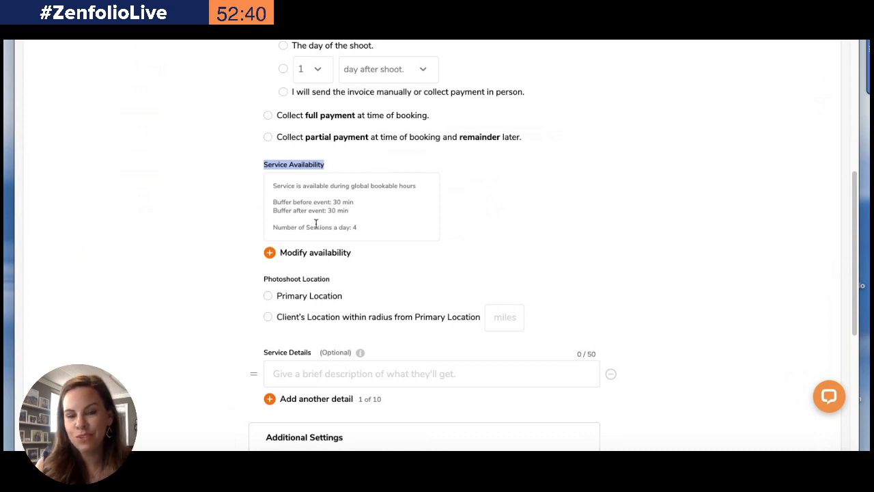
left_click(271, 253)
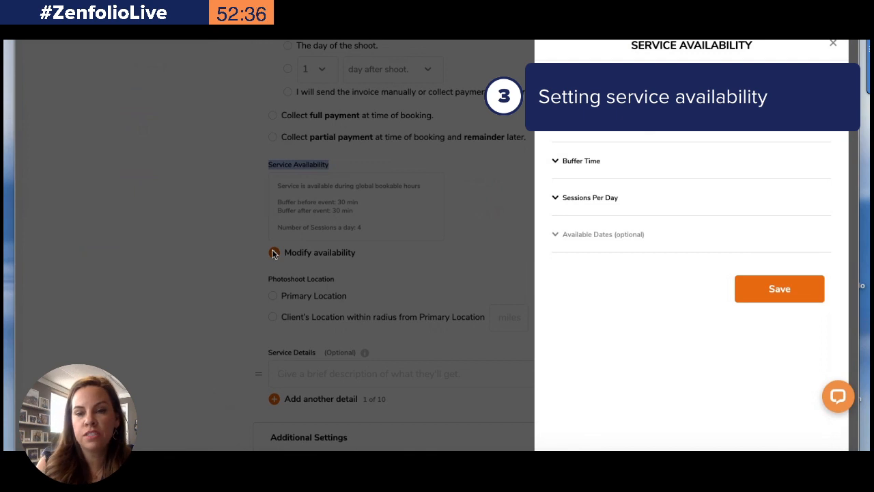
left_click(556, 123)
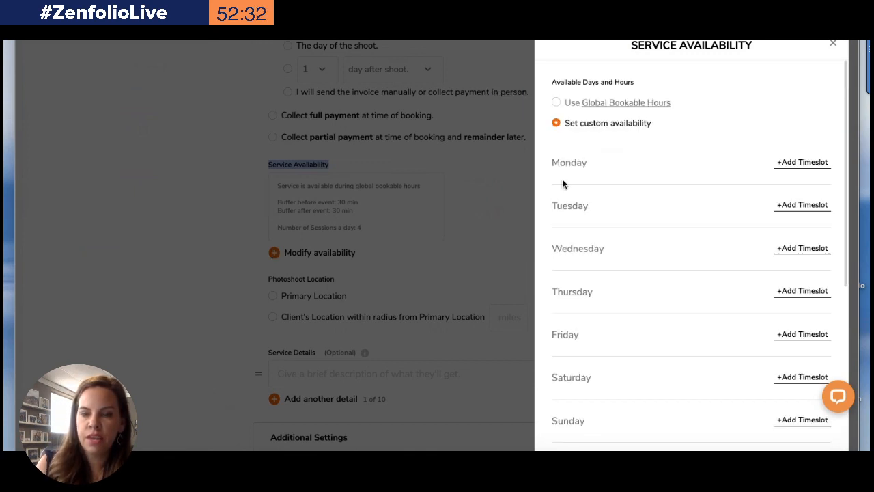
scroll(706, 161, "down", 2)
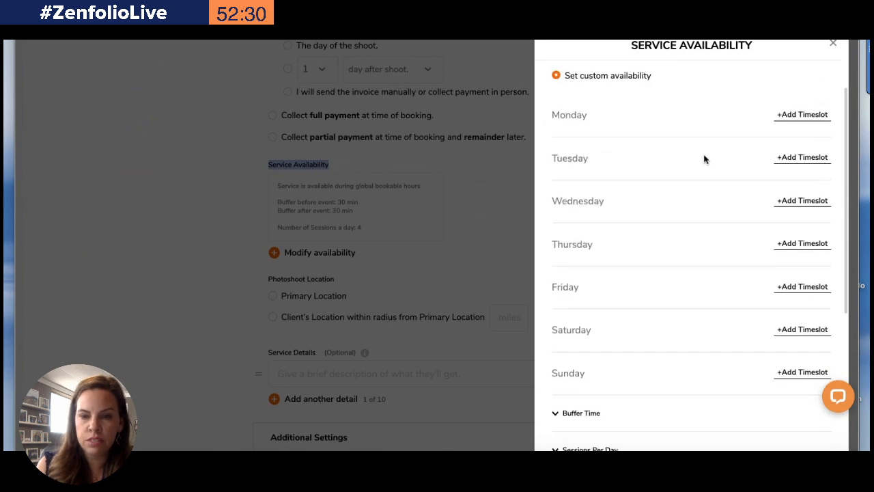
left_click(786, 330)
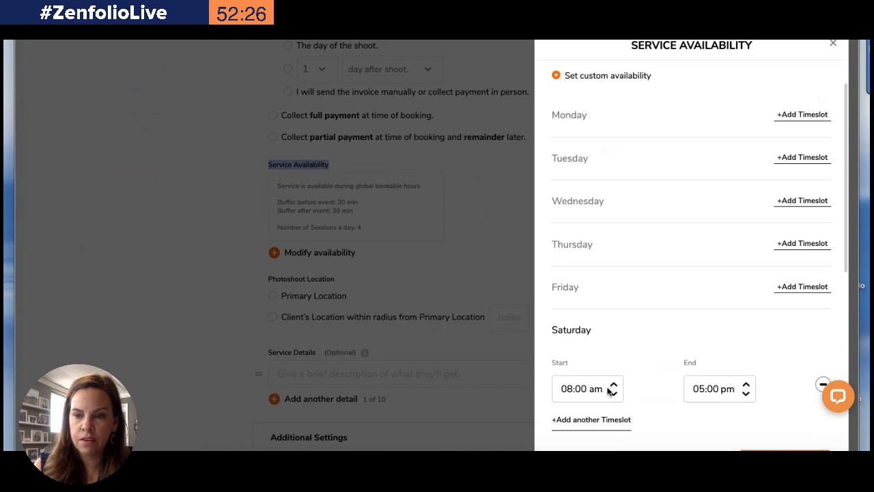
Add a Sunday timeslot from 08:00 am to 05:00 pm and save both weekend timeslots
scroll(717, 381, "down", 3)
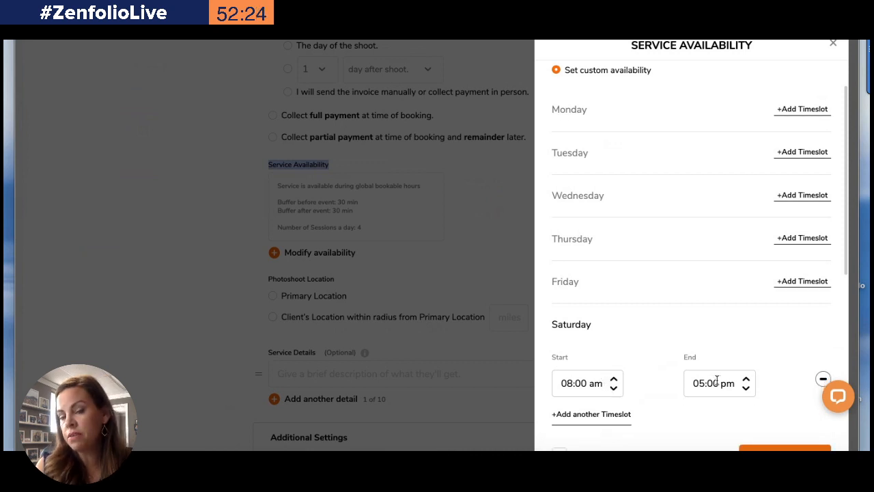
scroll(717, 381, "down", 1)
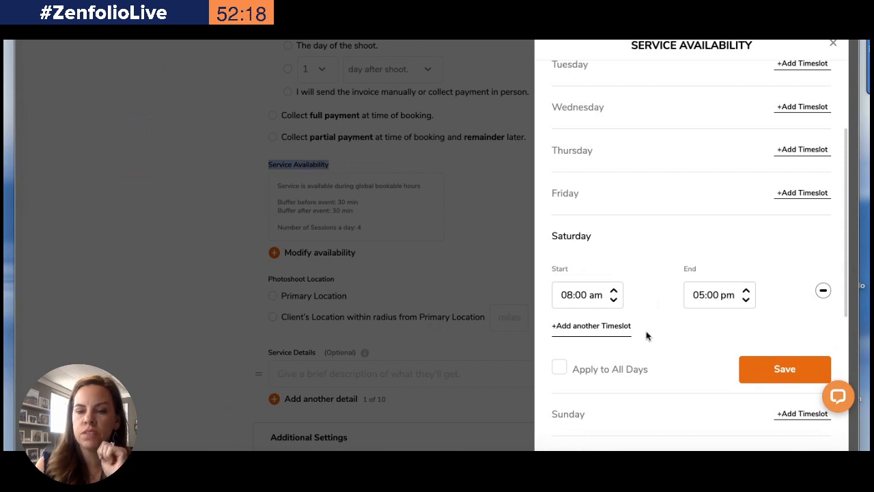
scroll(578, 363, "down", 3)
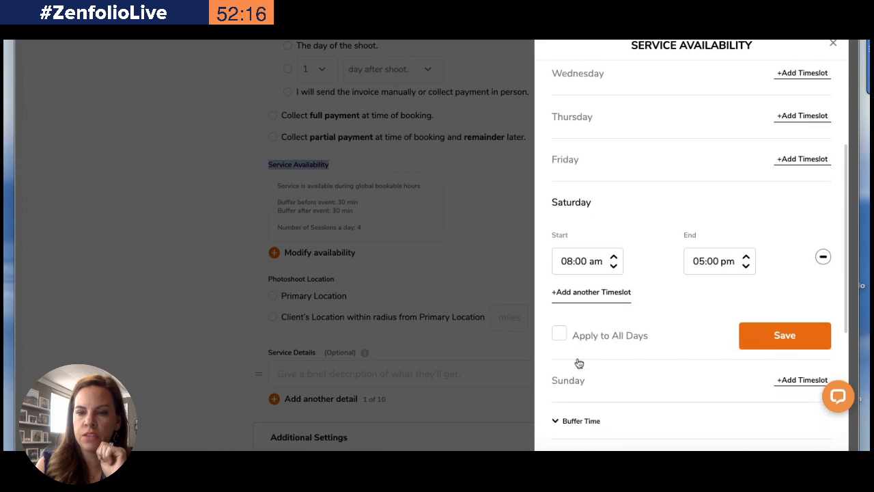
left_click(802, 349)
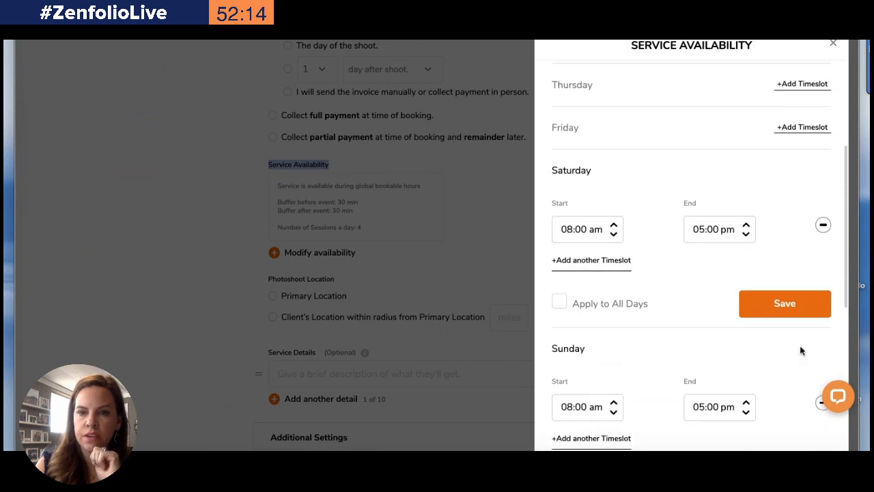
scroll(601, 303, "down", 8)
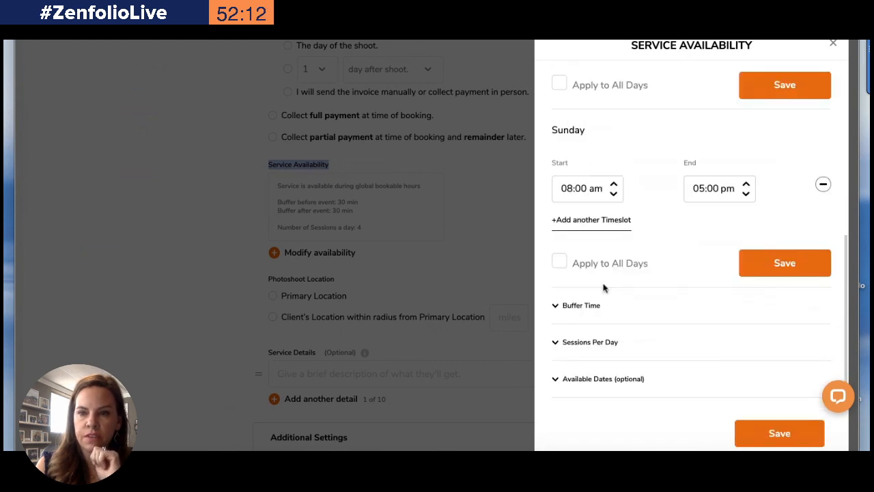
left_click(778, 89)
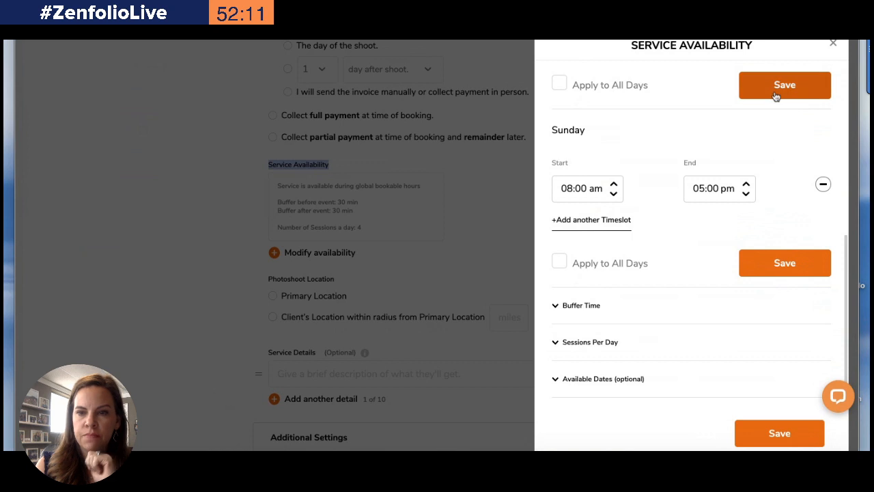
left_click(763, 272)
scroll(578, 109, "up", 4)
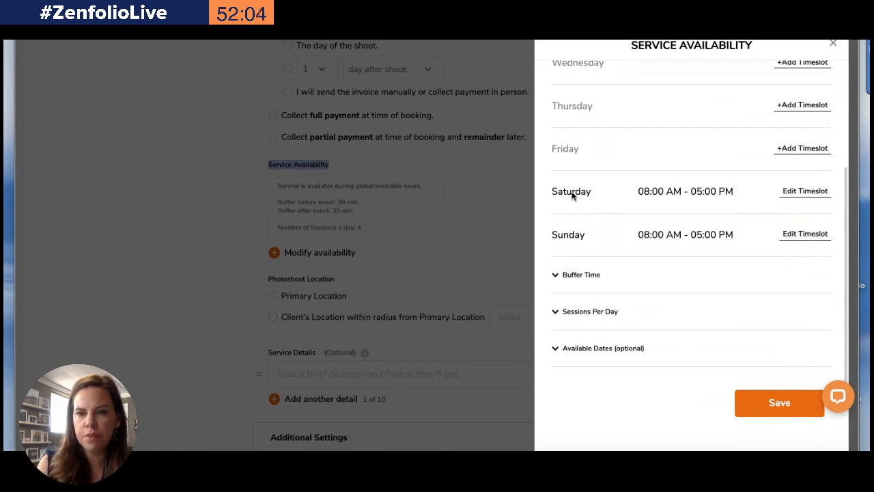
Set the buffer time to 00:00 before the event and 00:05 after the event
left_click(572, 274)
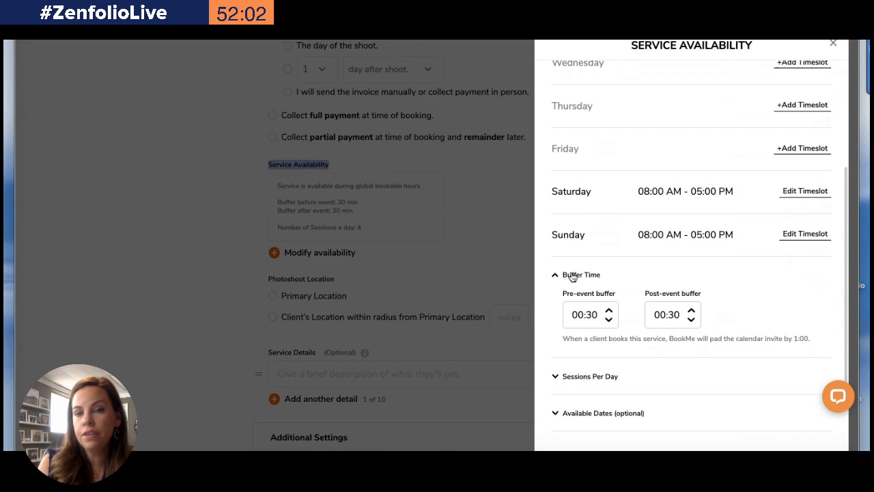
left_click(610, 320)
left_click(609, 320)
left_click(609, 320)
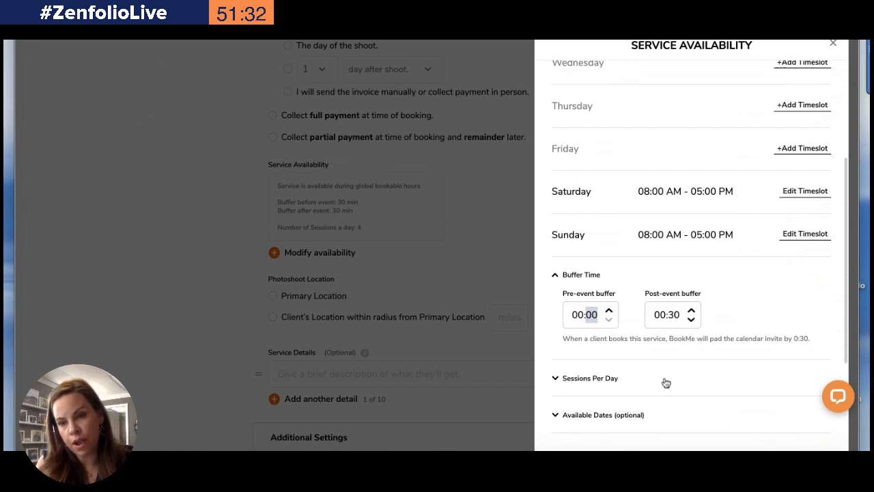
left_click(691, 319)
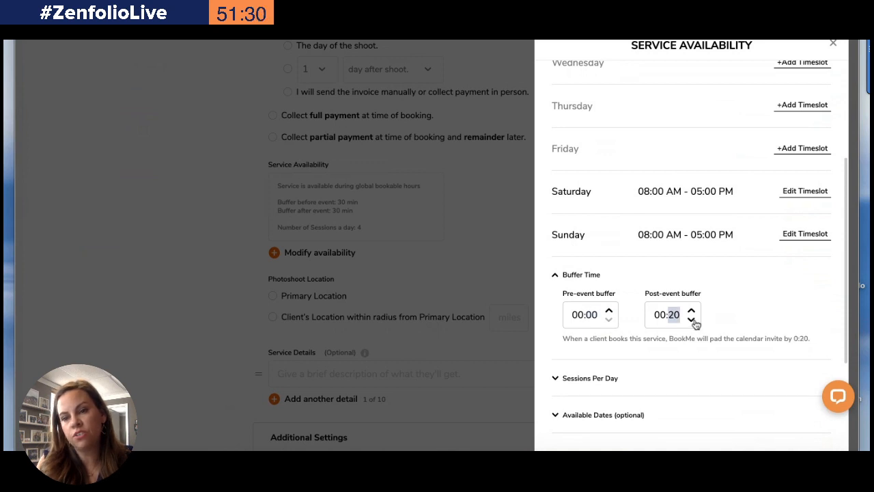
left_click(692, 319)
left_click(692, 319)
left_click(692, 318)
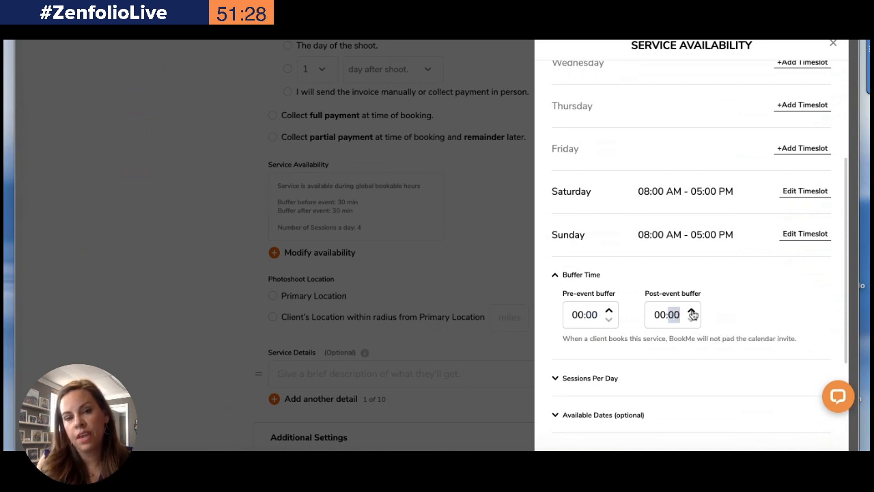
left_click(691, 311)
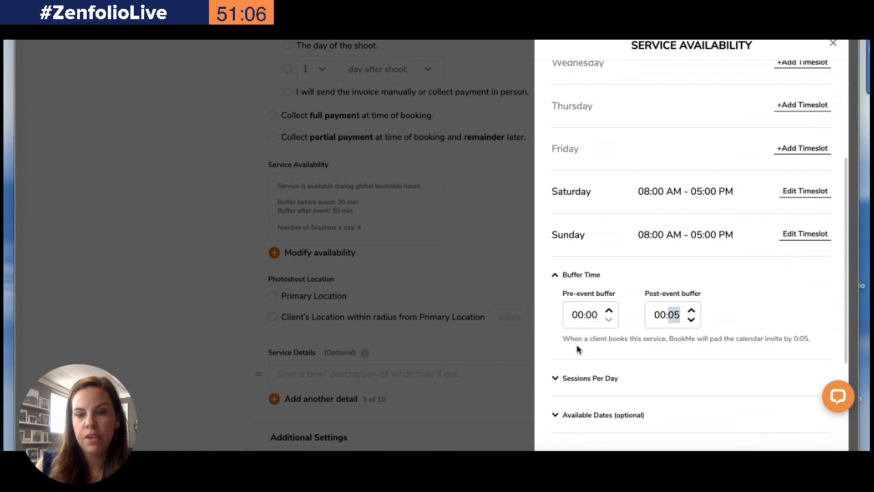
Remove the limit on how many sessions can be booked per day
left_click(570, 382)
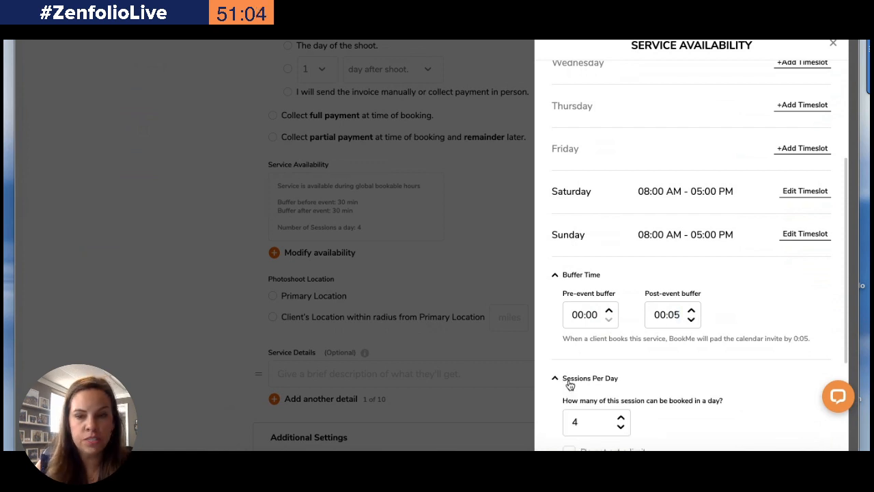
scroll(570, 385, "down", 3)
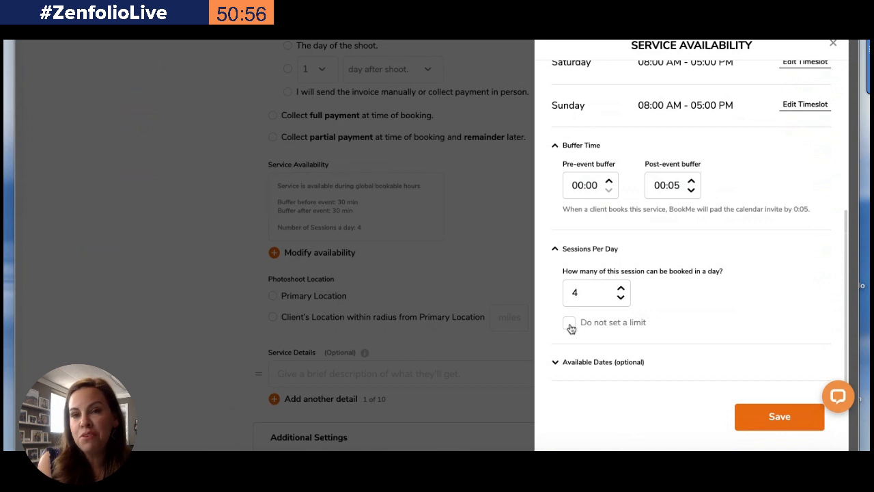
left_click(570, 324)
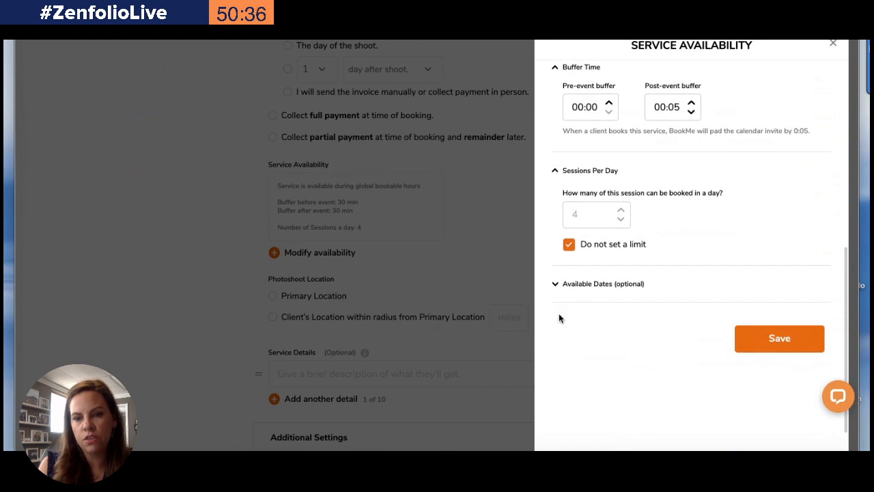
Set the optional available start date to Nov 28, 2020
left_click(570, 286)
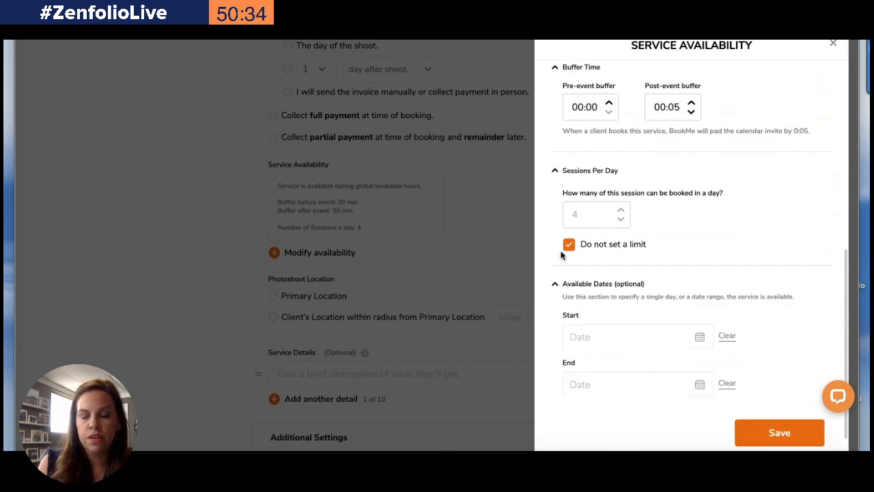
left_click(700, 339)
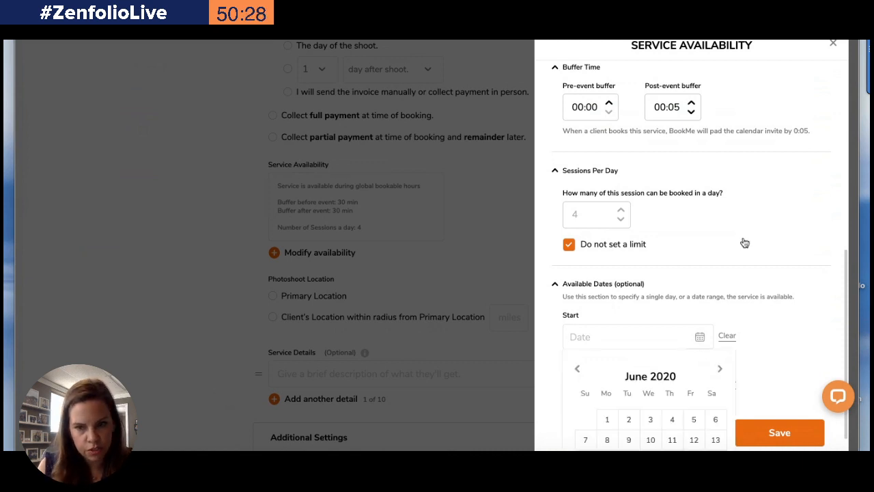
scroll(744, 242, "down", 1)
scroll(744, 243, "down", 3)
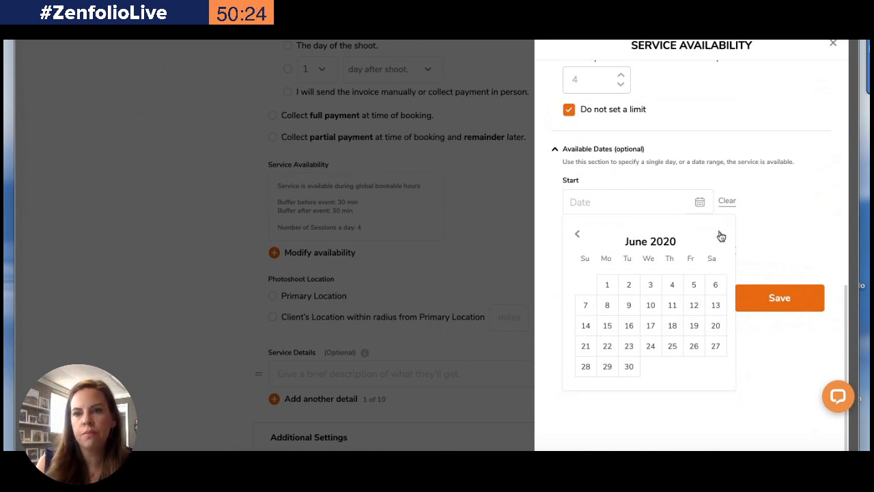
left_click(720, 234)
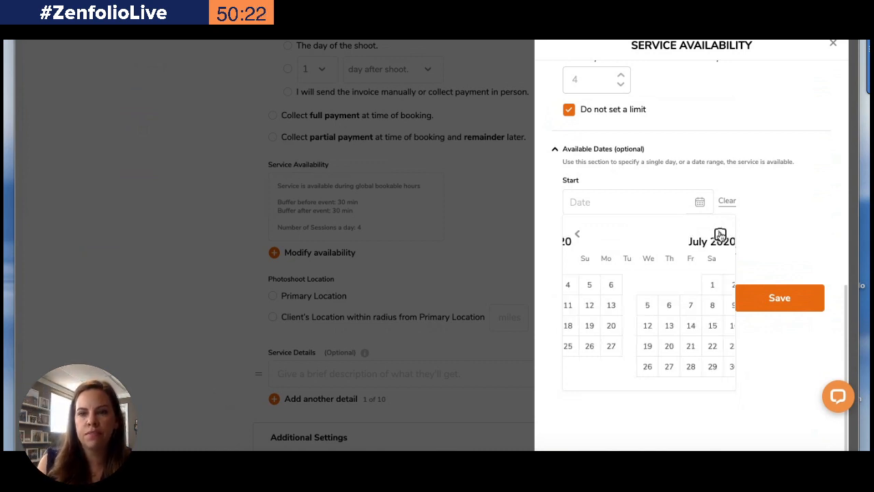
left_click(720, 235)
left_click(720, 234)
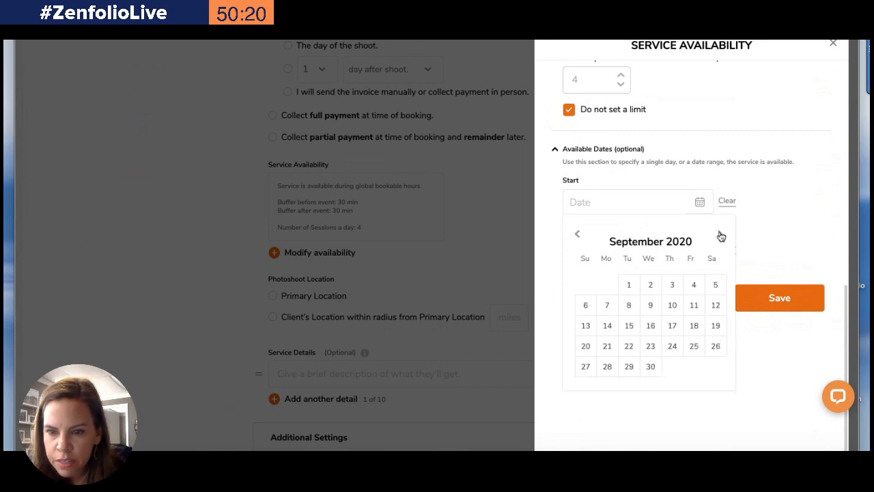
double_click(721, 235)
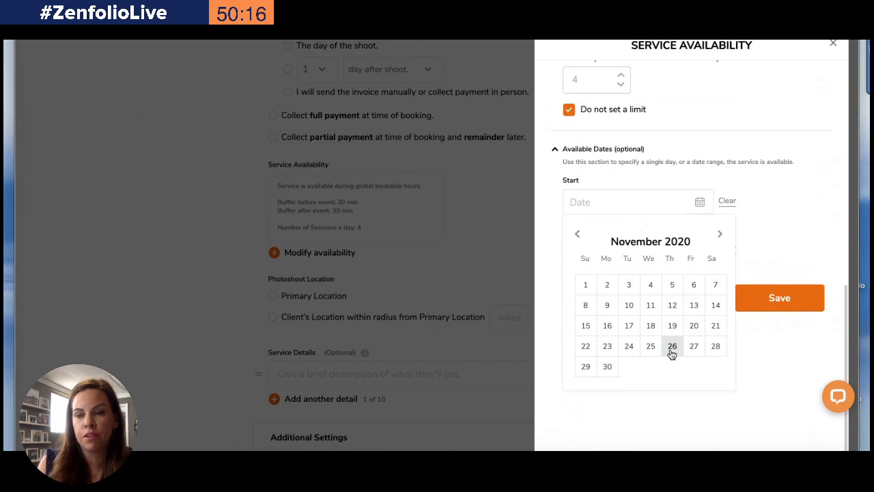
left_click(710, 347)
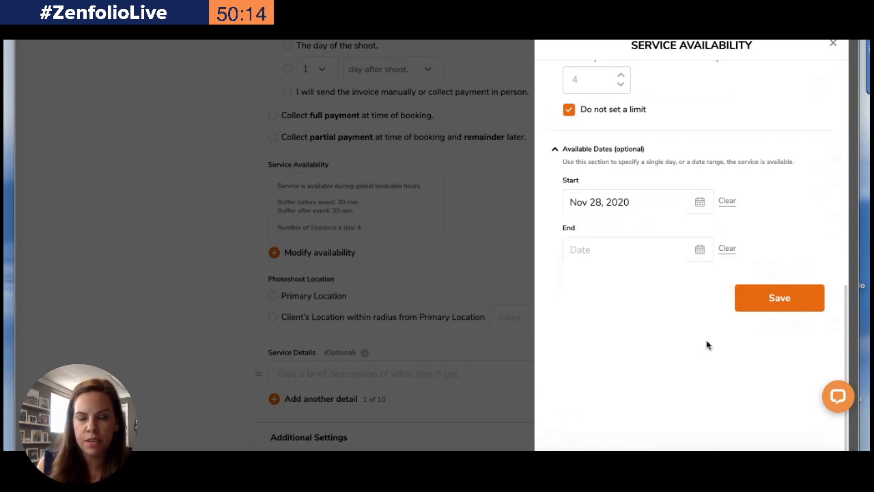
Set the available end date to Nov 29, 2020 and save the service availability
left_click(699, 250)
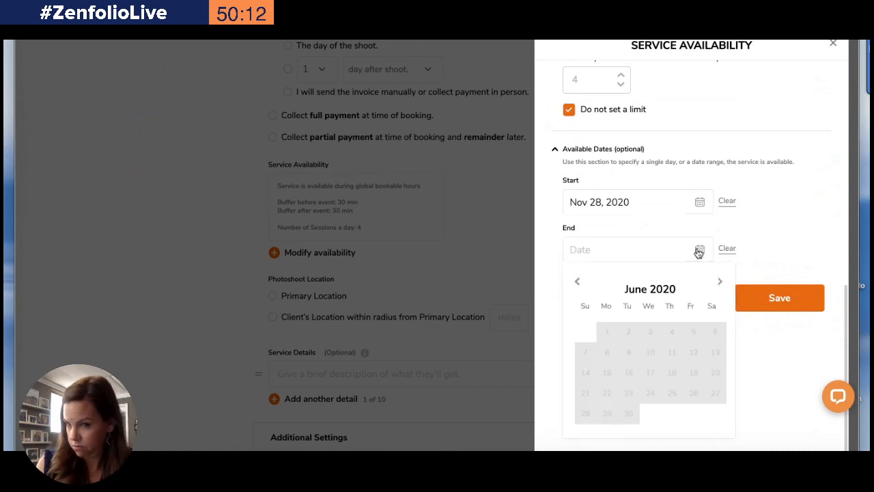
left_click(720, 282)
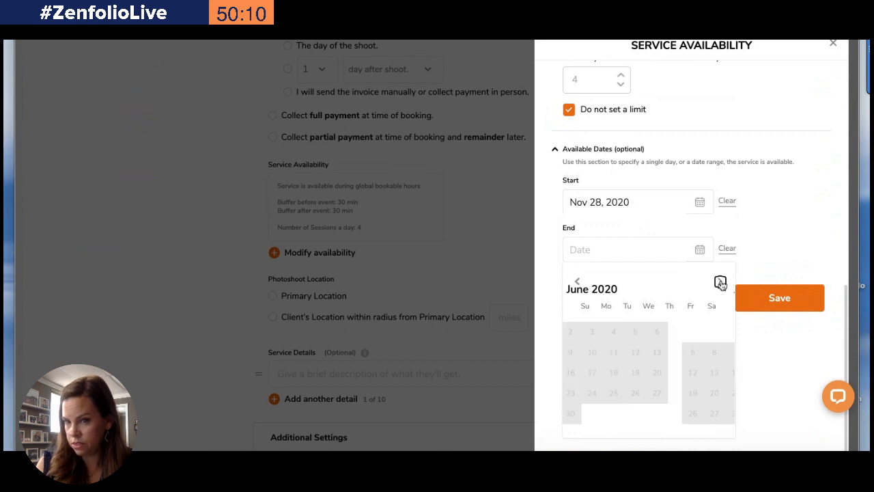
left_click(720, 282)
left_click(720, 282)
left_click(719, 282)
left_click(719, 282)
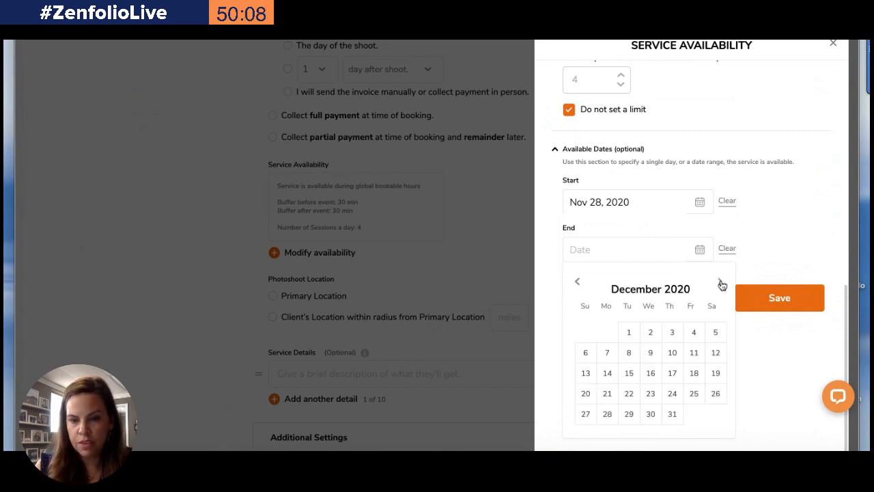
left_click(579, 283)
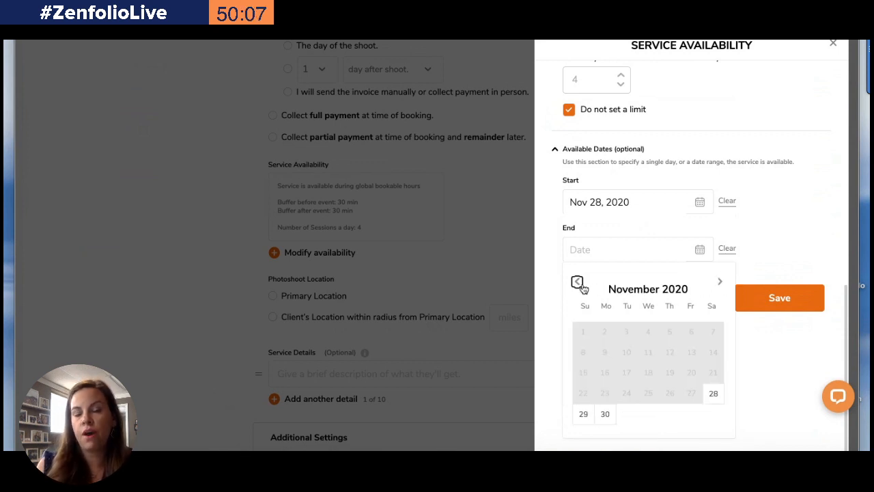
left_click(585, 414)
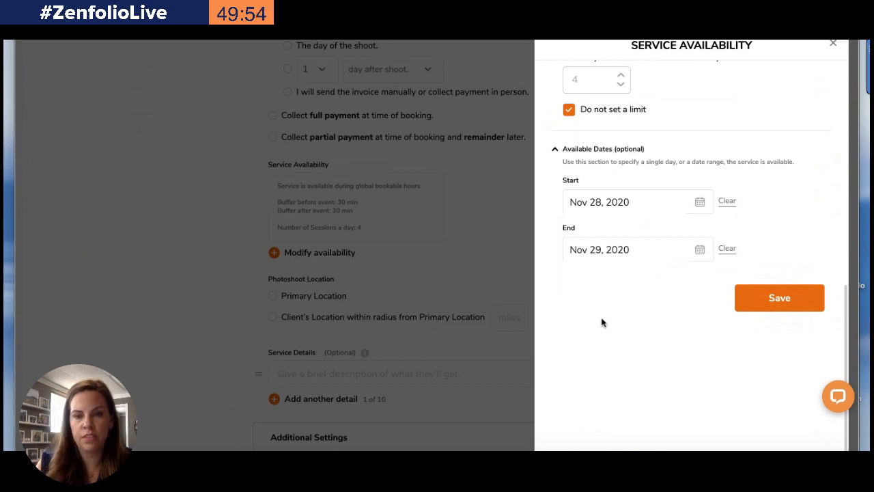
left_click(779, 298)
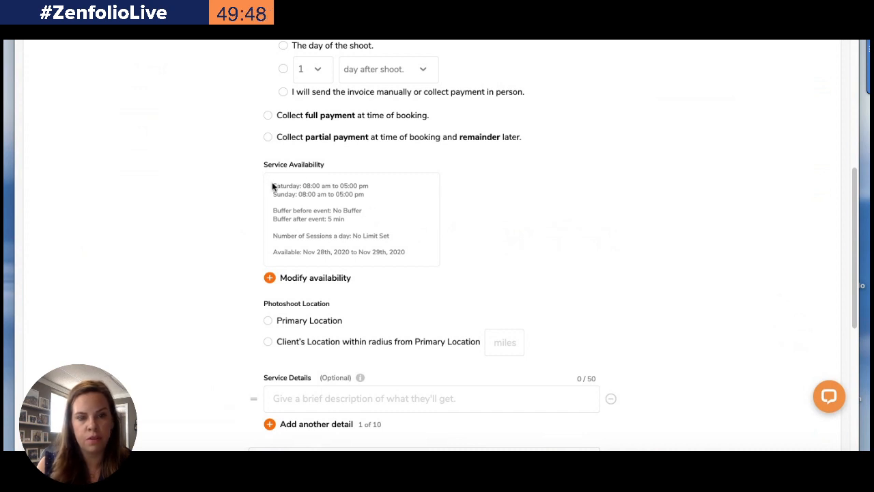
Choose Primary Location as the photoshoot location
left_click_drag(271, 185, 295, 194)
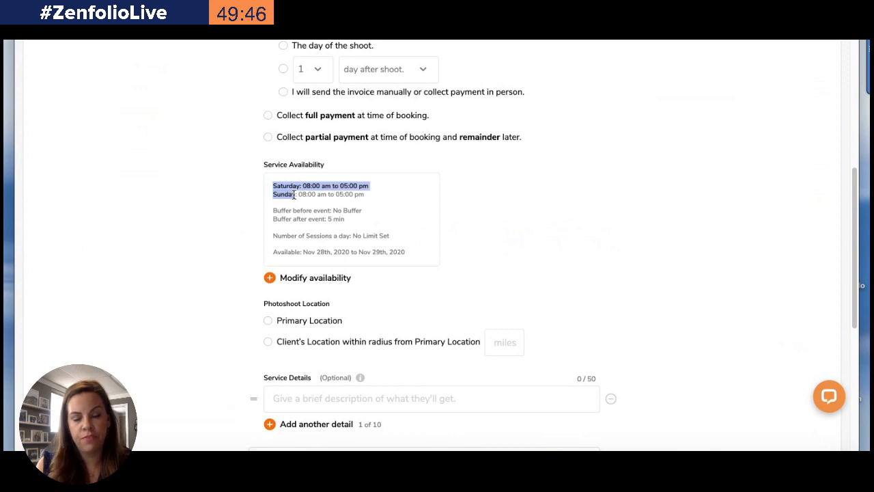
left_click(286, 215)
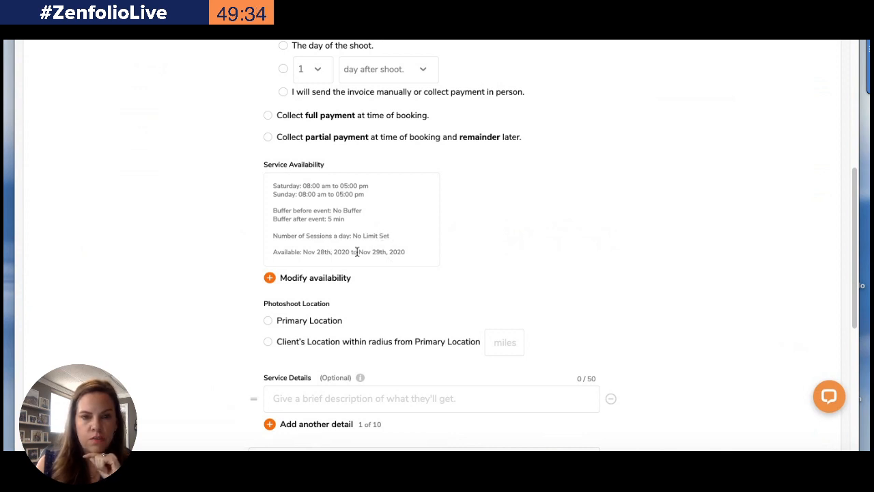
scroll(445, 277, "down", 3)
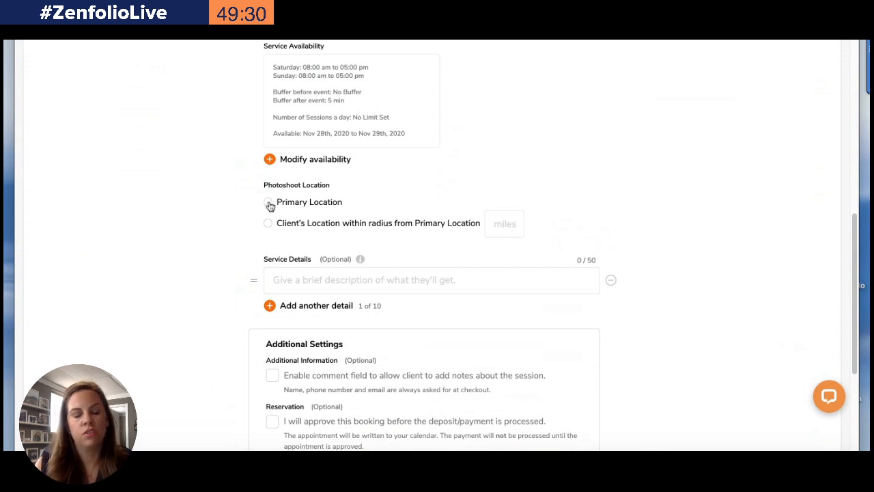
left_click(268, 204)
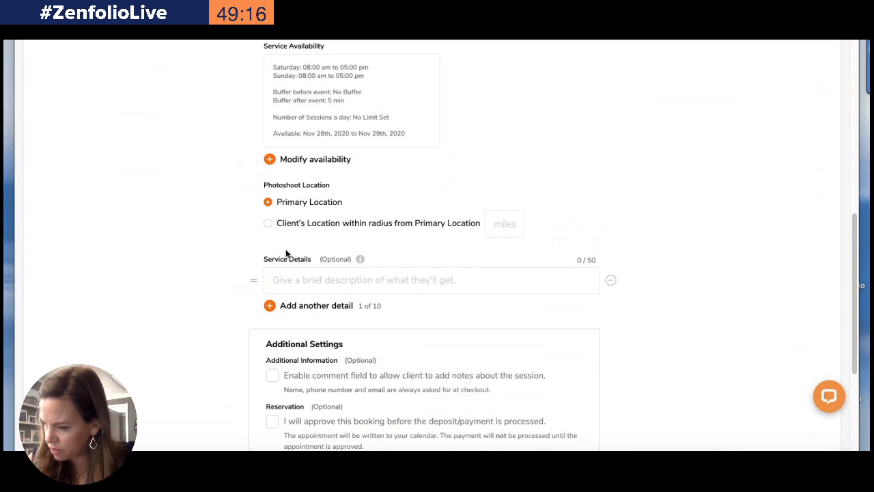
Enter service details "Online Gallery" and, in an added second detail, "3 Digital Files"
left_click(291, 280)
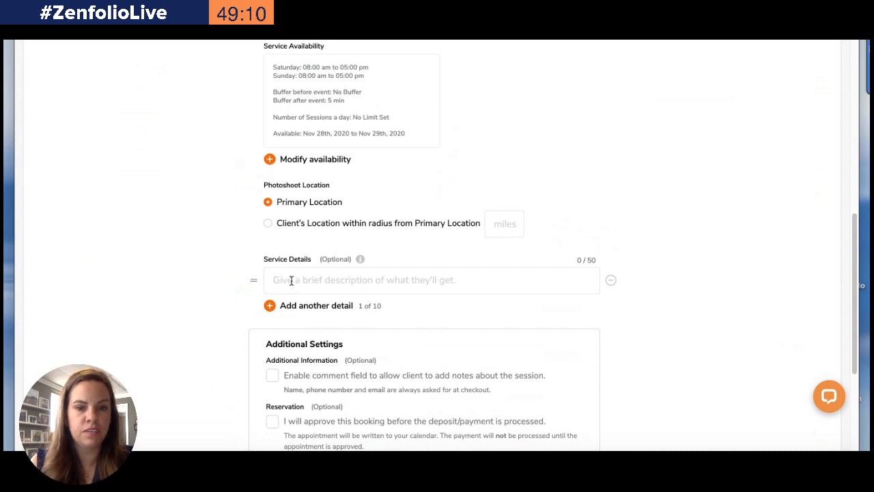
type("Online Gallery")
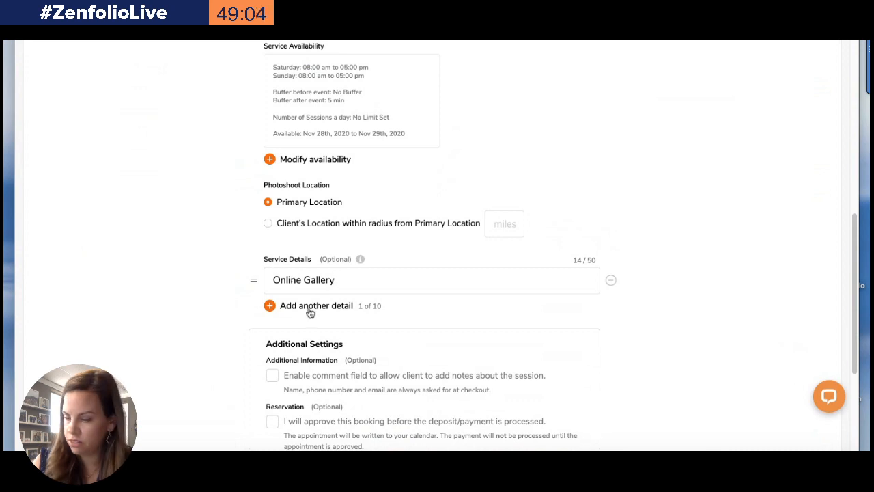
left_click(273, 307)
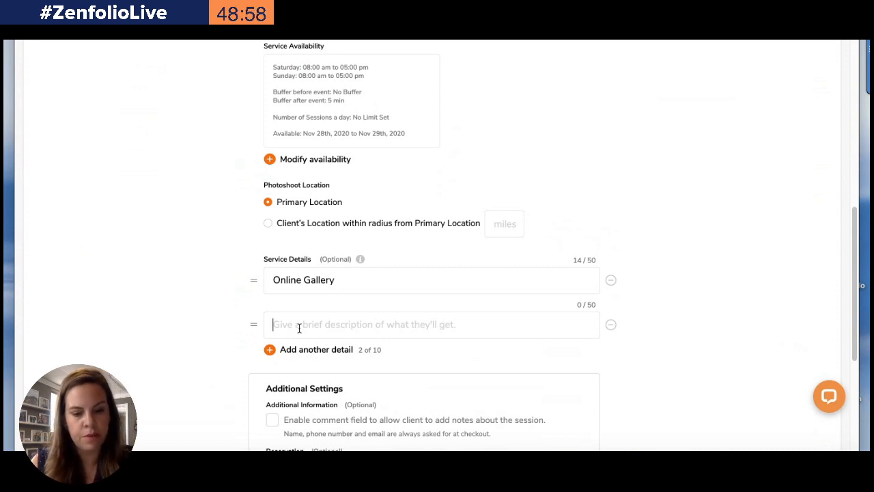
type("3 ")
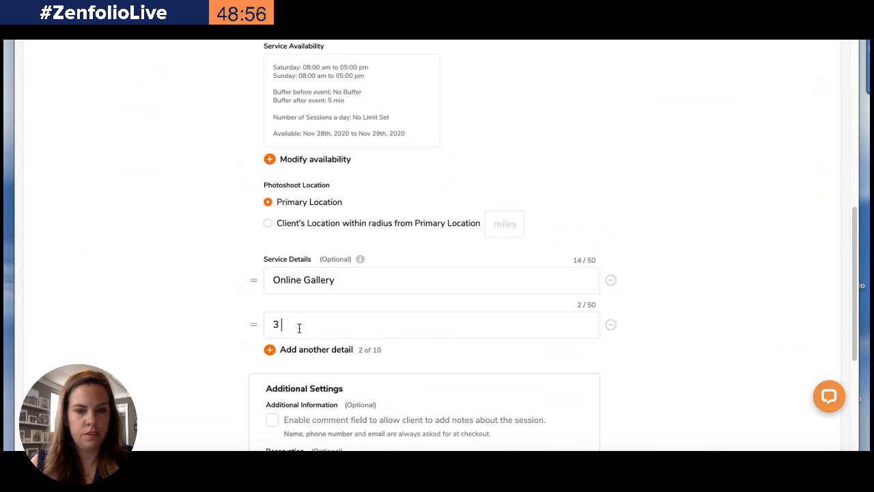
type("Di")
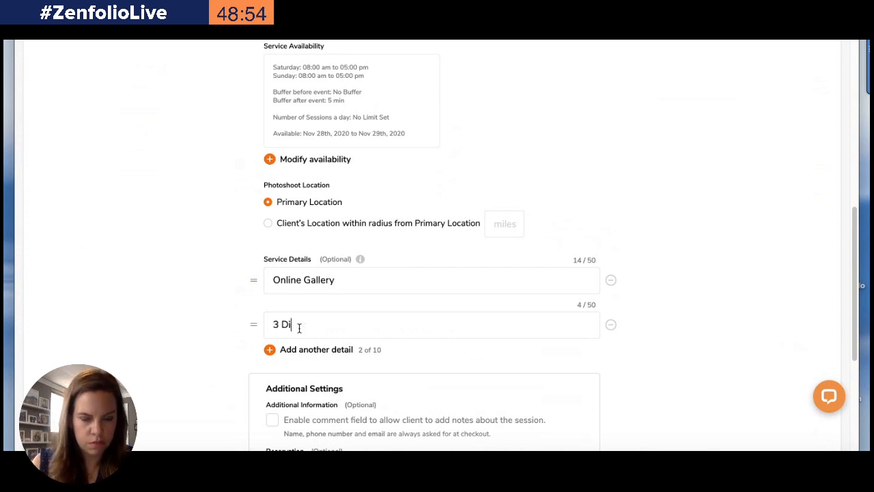
type("gital Files")
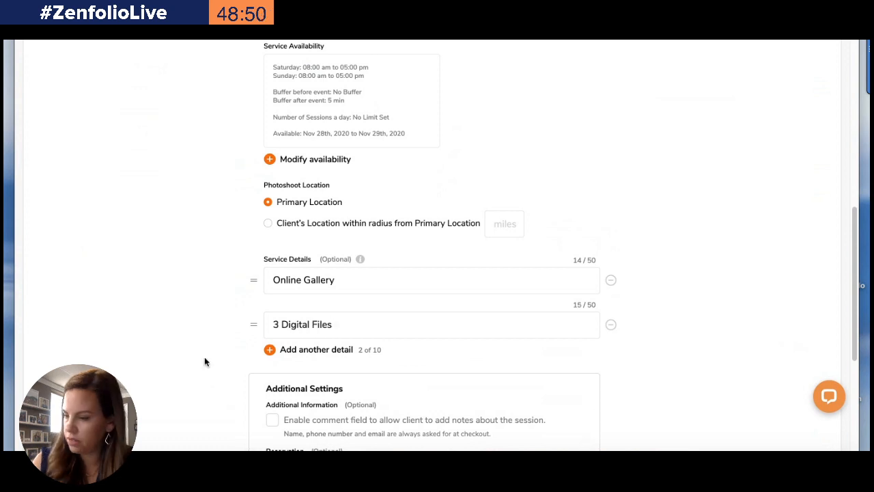
Add a third service detail "Photo w/ Santa" and another empty detail row
left_click(301, 350)
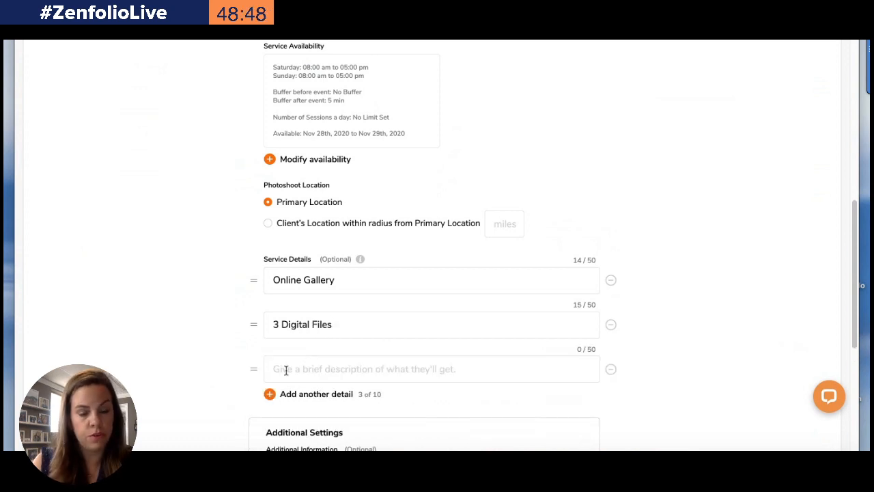
left_click(286, 369)
type("Photo")
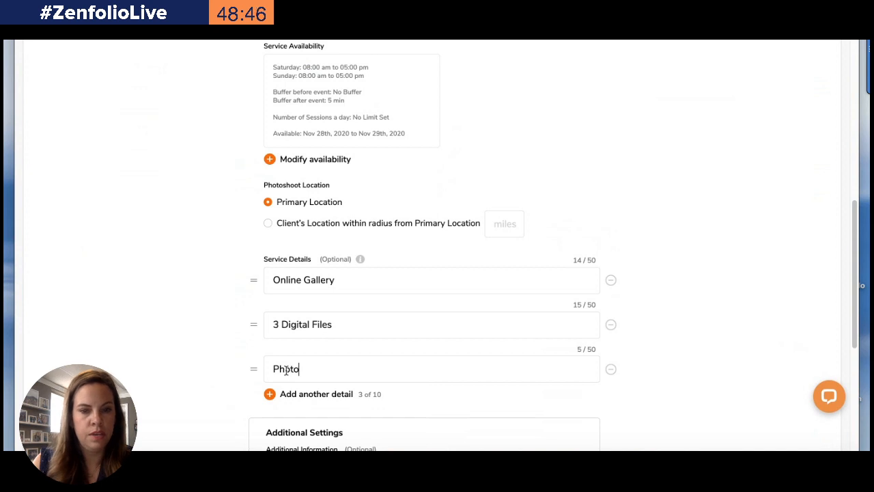
type(" w/ Santa")
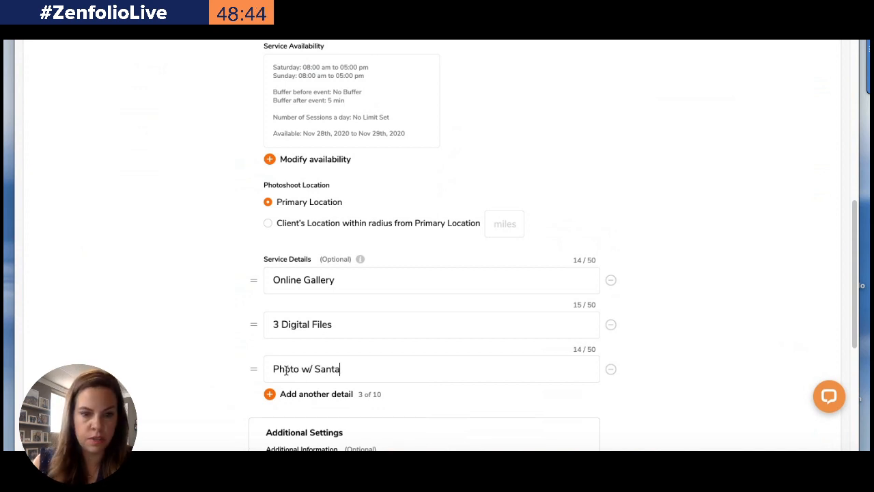
left_click(287, 396)
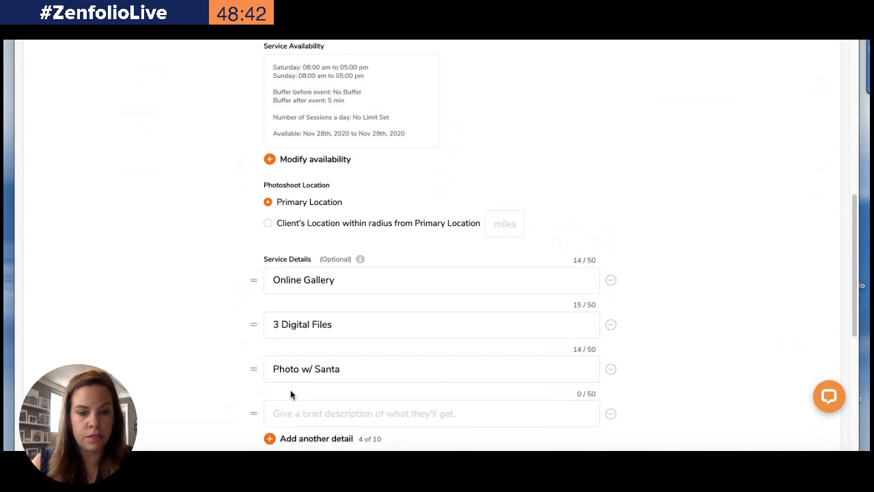
Enter "Custom Designed Set" as the fourth service detail
left_click(285, 412)
type("Custo")
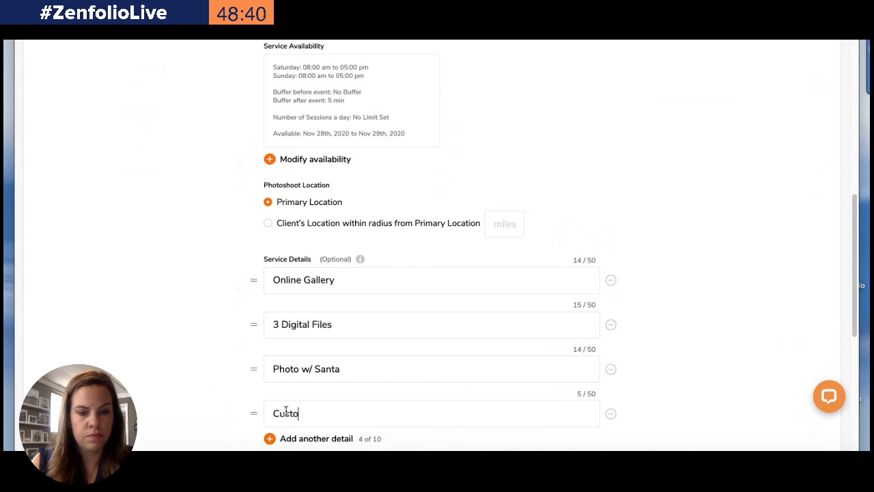
type("m Designed St")
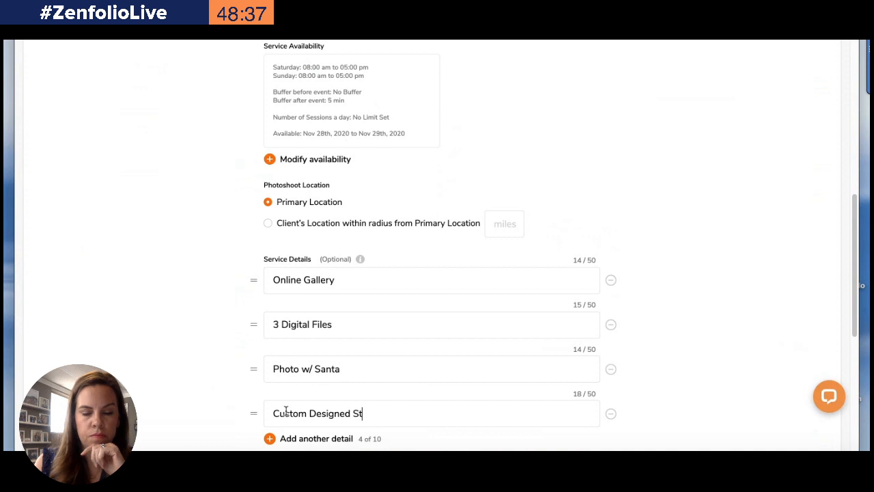
key("BackSpace")
type("et")
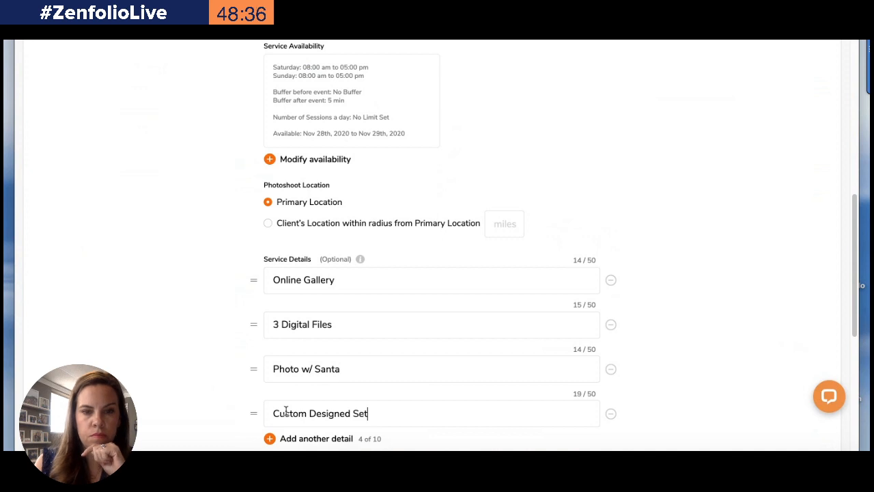
Enable the client comment field and the option to approve bookings before the deposit or payment is processed
scroll(270, 280, "down", 3)
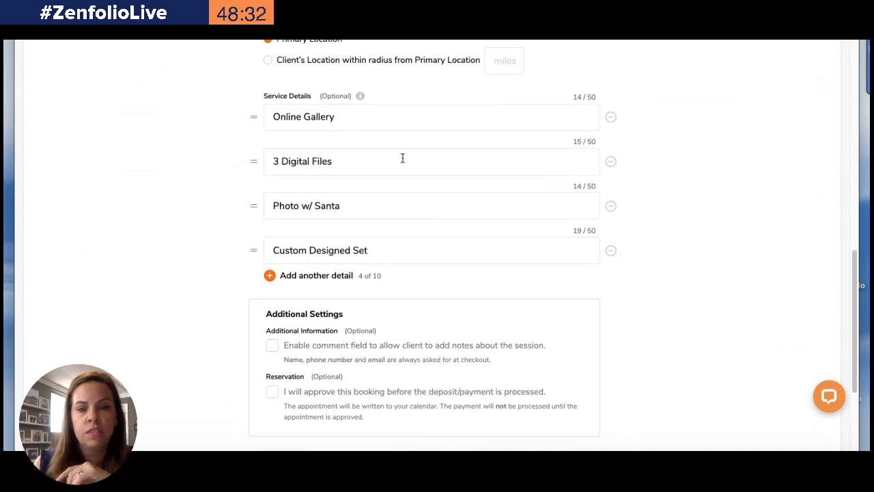
scroll(401, 158, "up", 2)
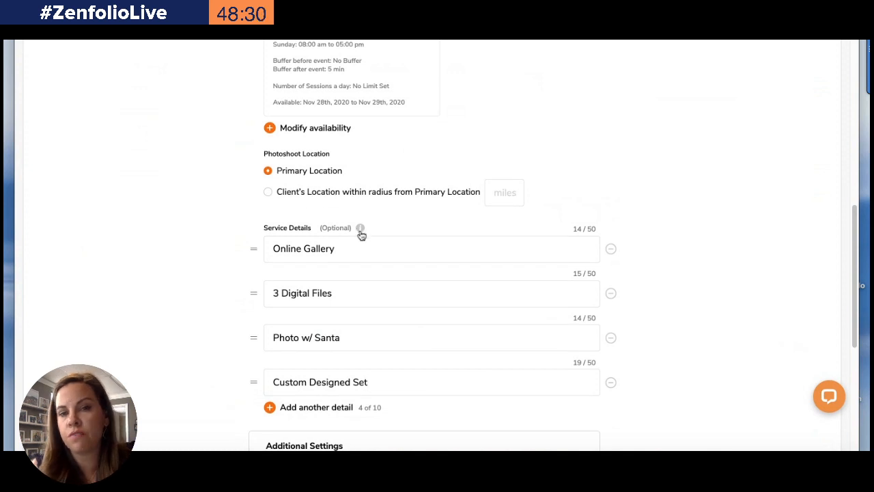
mouse_move(360, 231)
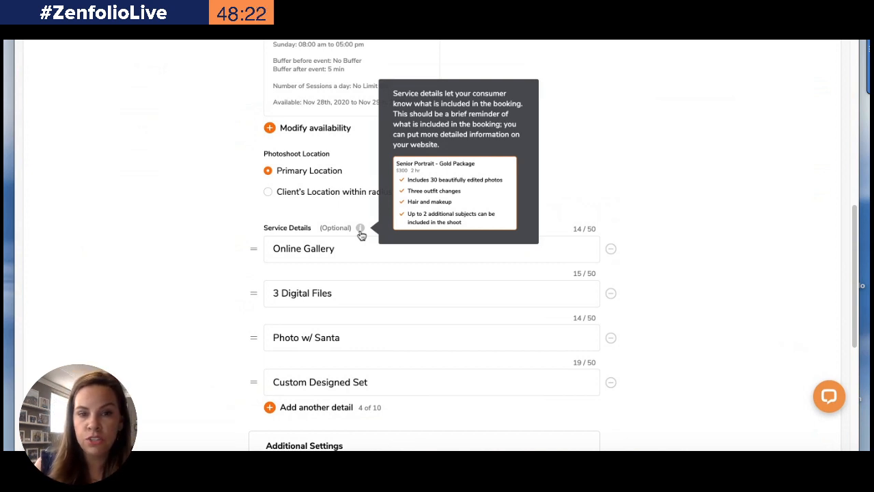
scroll(227, 245, "down", 2)
scroll(227, 245, "down", 2)
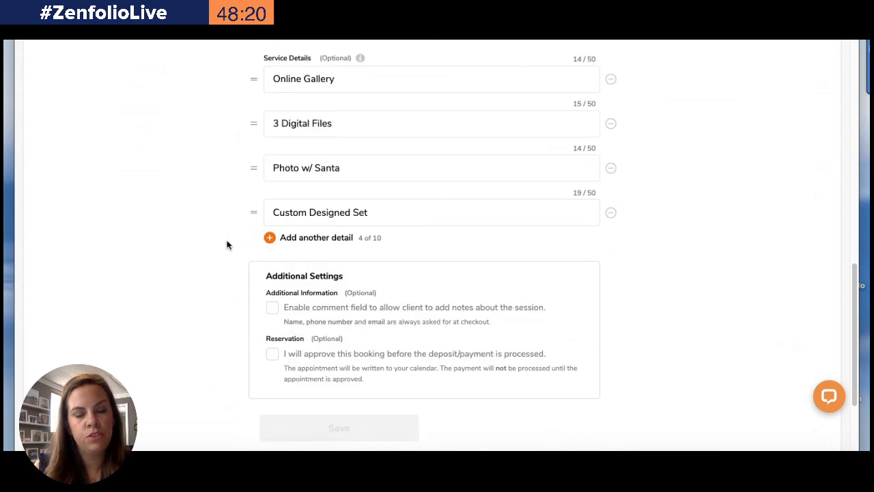
scroll(227, 245, "down", 3)
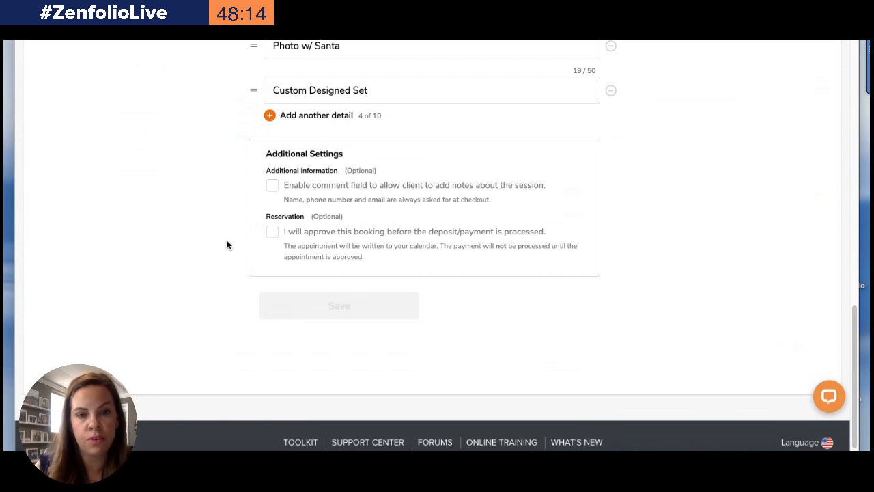
left_click(271, 185)
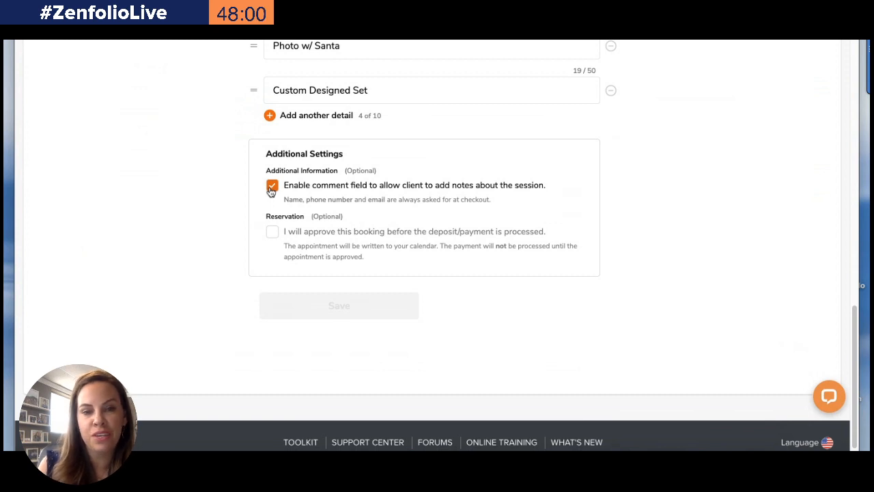
left_click(273, 234)
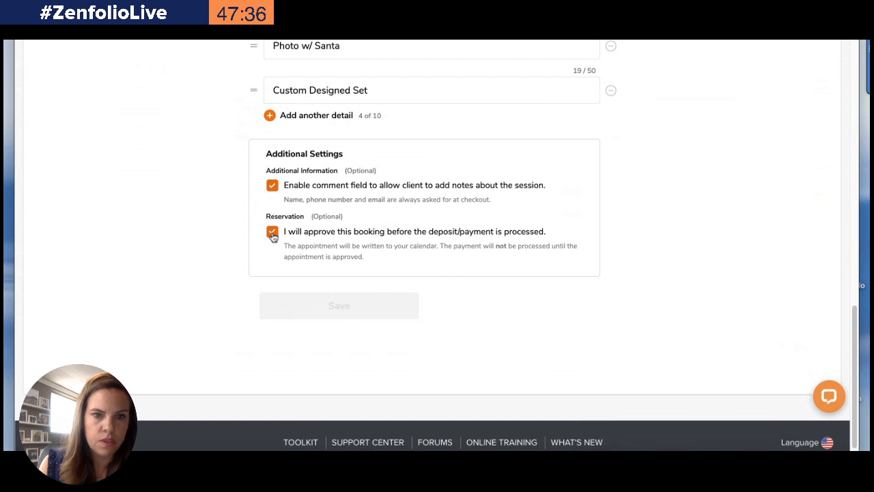
left_click(272, 233)
left_click(272, 233)
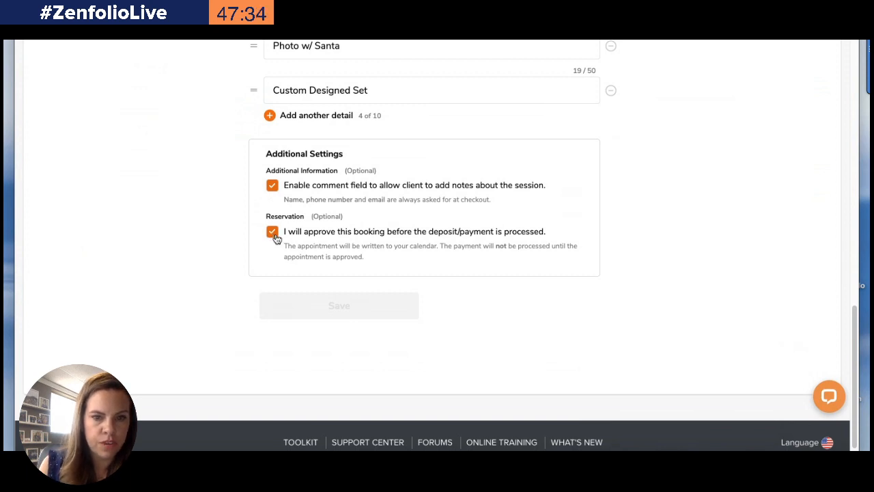
Set the invoice for full payment to be sent the day of the shoot, and save the service
scroll(276, 237, "up", 5)
scroll(276, 237, "up", 5)
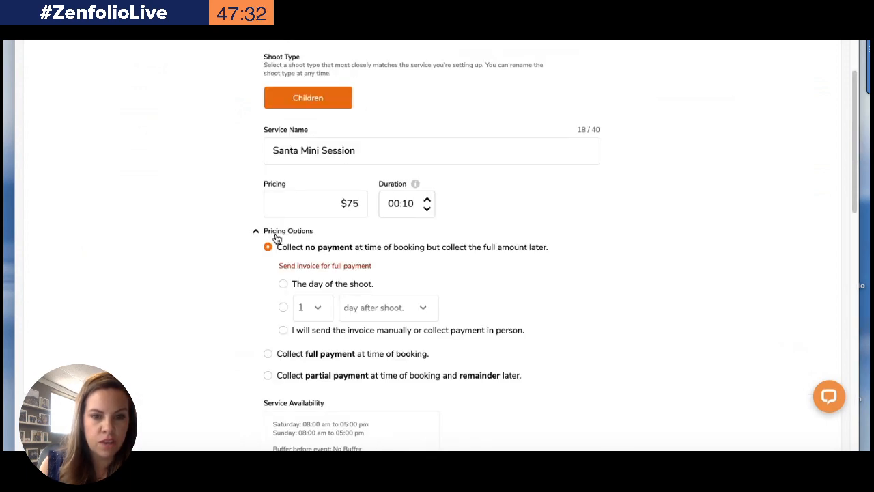
left_click(283, 284)
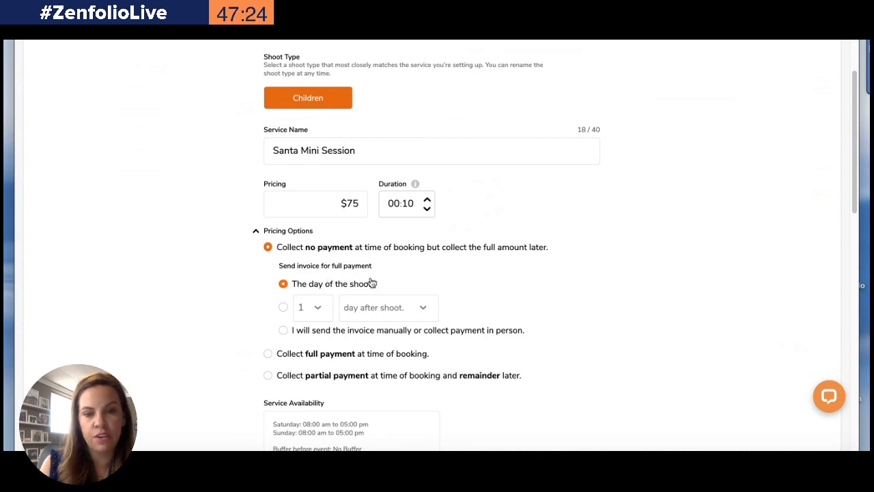
scroll(371, 283, "down", 10)
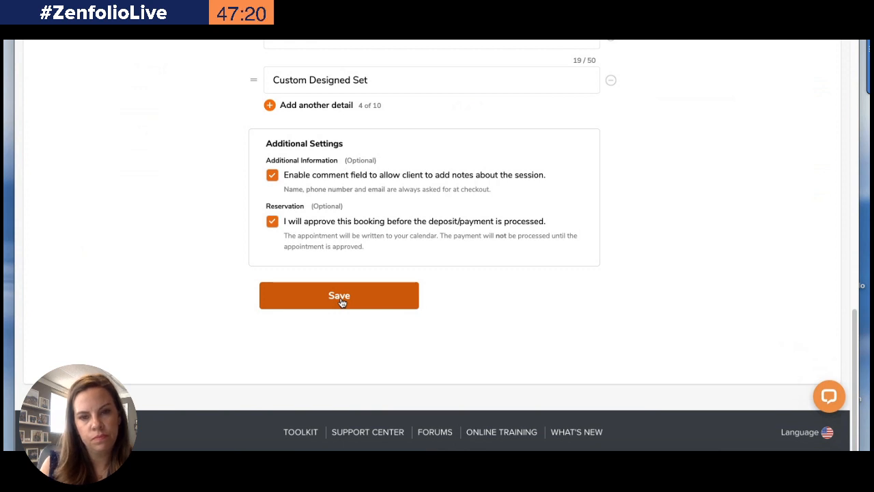
left_click(341, 302)
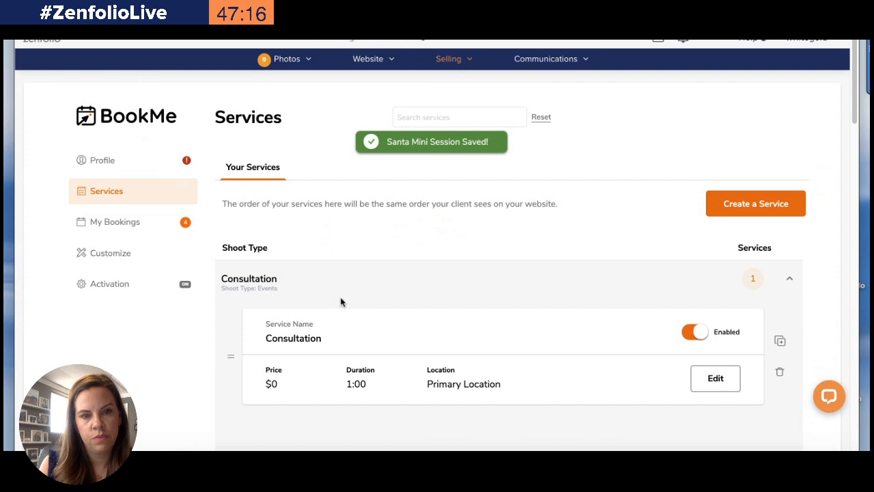
Scroll through the services list to review the saved services
scroll(341, 301, "down", 10)
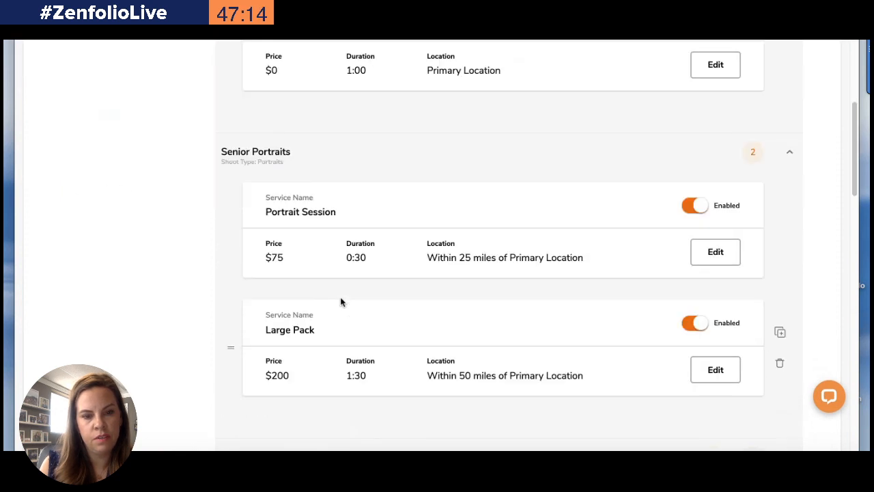
scroll(342, 302, "down", 10)
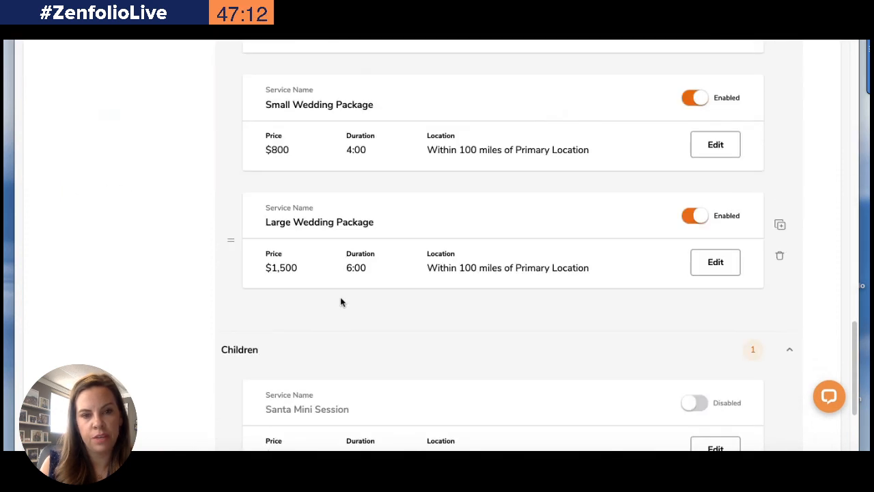
scroll(341, 302, "down", 2)
mouse_move(228, 196)
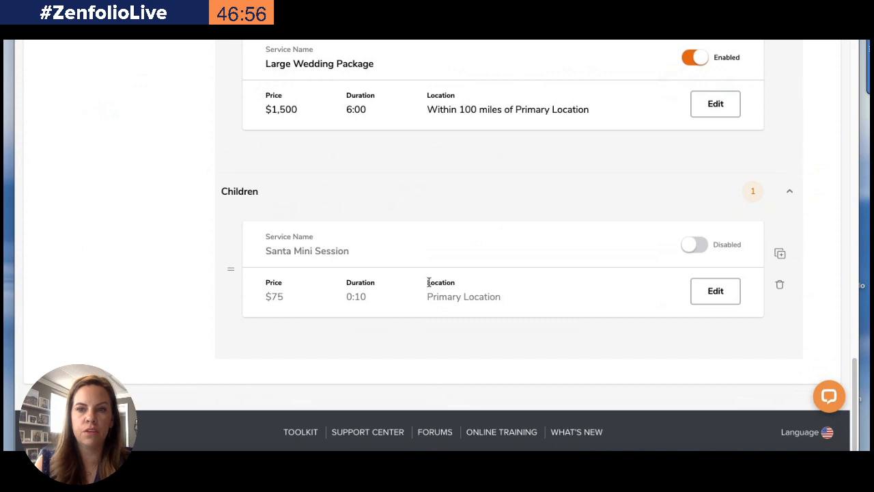
scroll(656, 239, "up", 5)
scroll(649, 236, "up", 10)
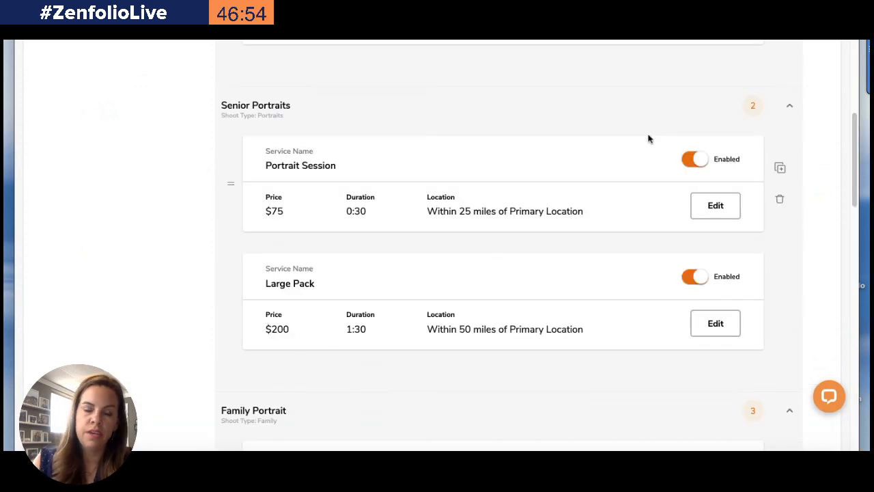
Start creating a new service and choose Family Portrait as its shoot type
left_click(753, 211)
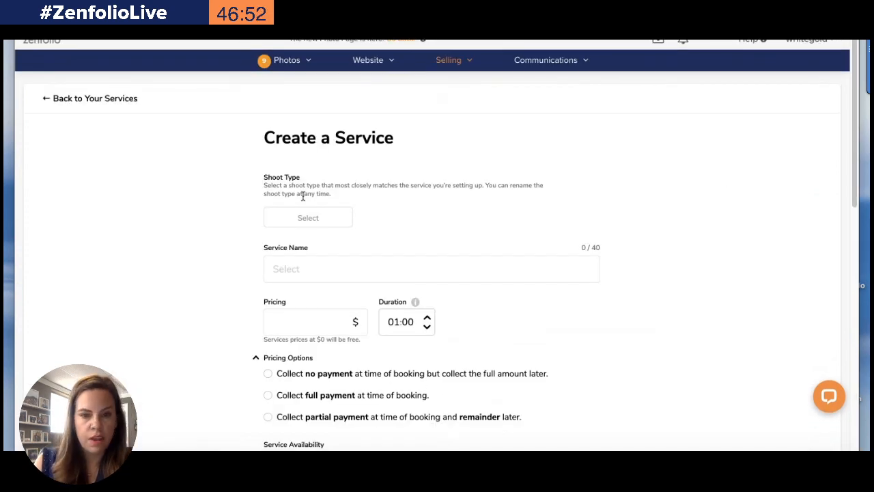
left_click(308, 218)
scroll(321, 332, "down", 3)
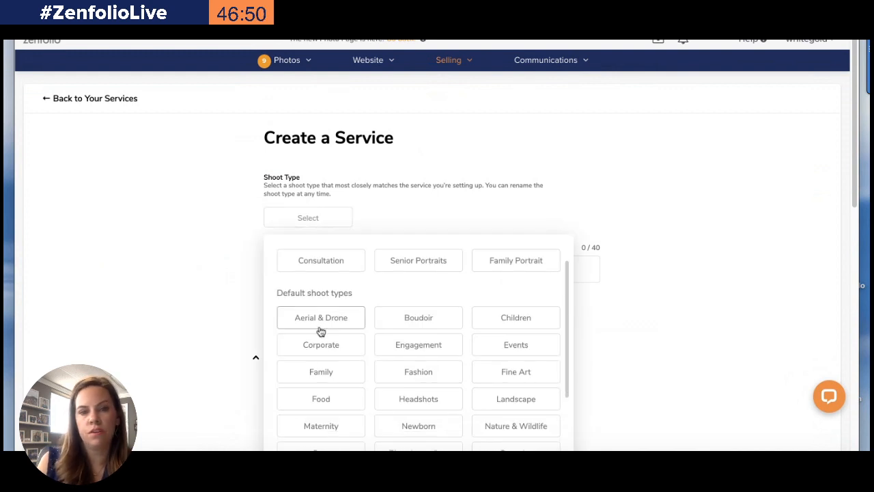
left_click(318, 318)
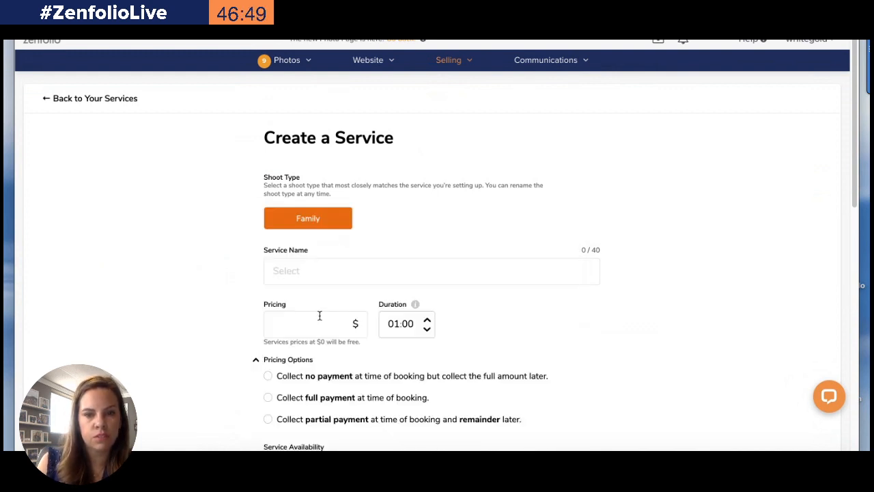
left_click(340, 218)
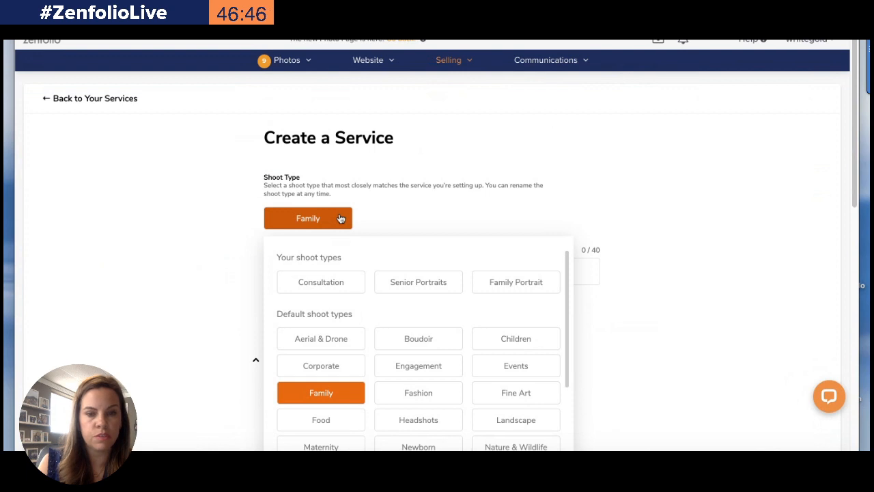
left_click(527, 282)
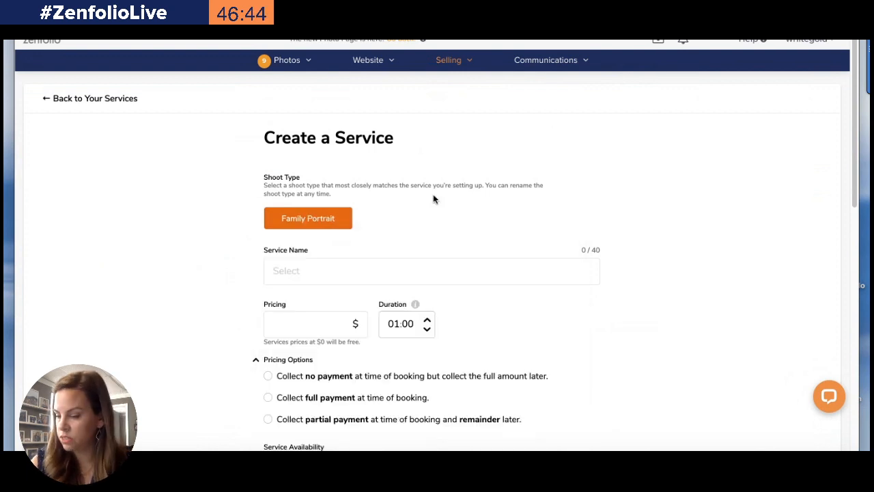
Name the service "Fall Portraits in the Park"
left_click(284, 275)
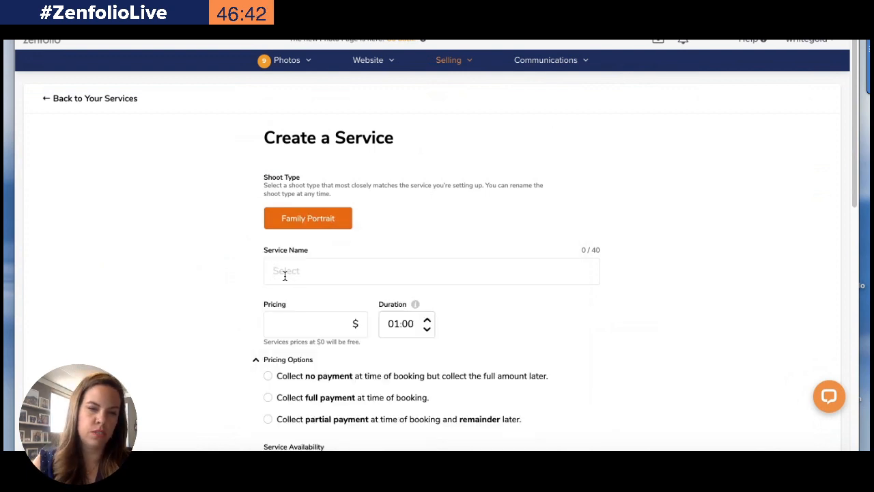
type("Fall Portrai")
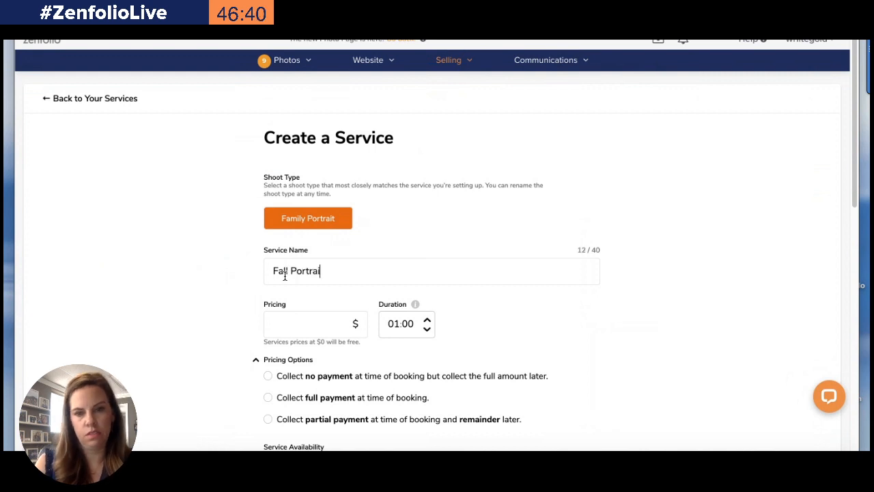
type("ts in The")
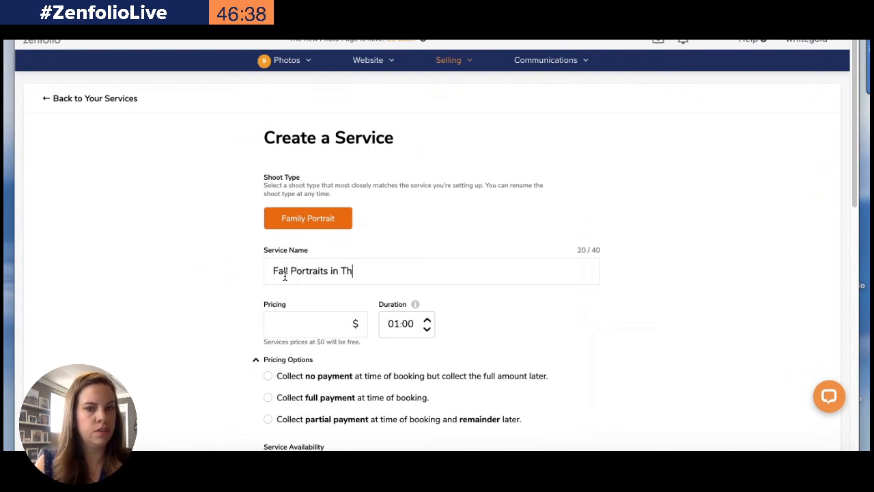
key("BackSpace")
key("BackSpace")
key("BackSpace")
type("the Park")
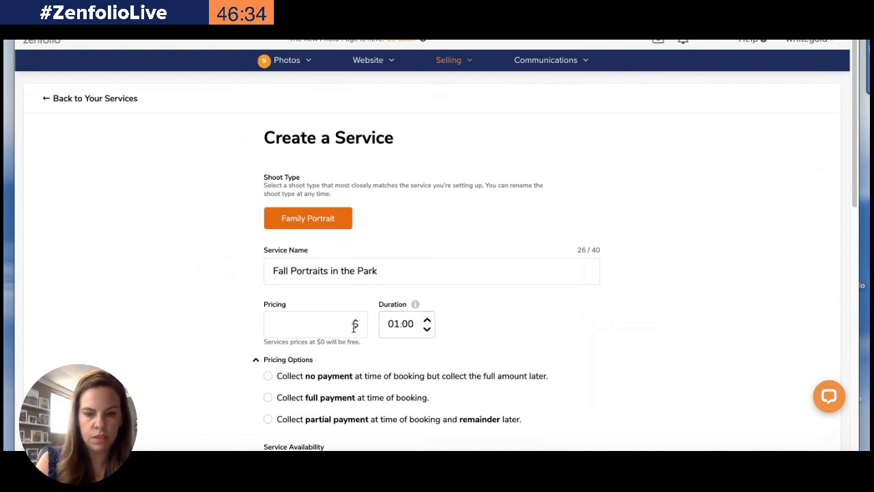
type("19")
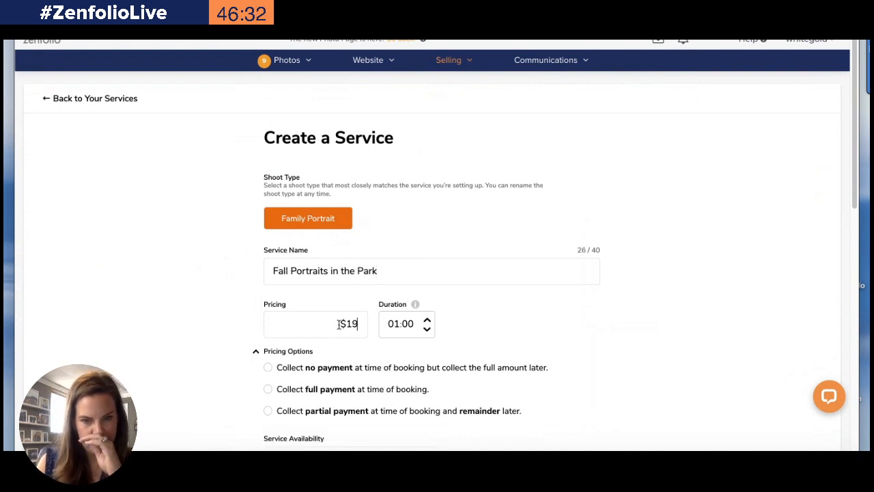
type("5")
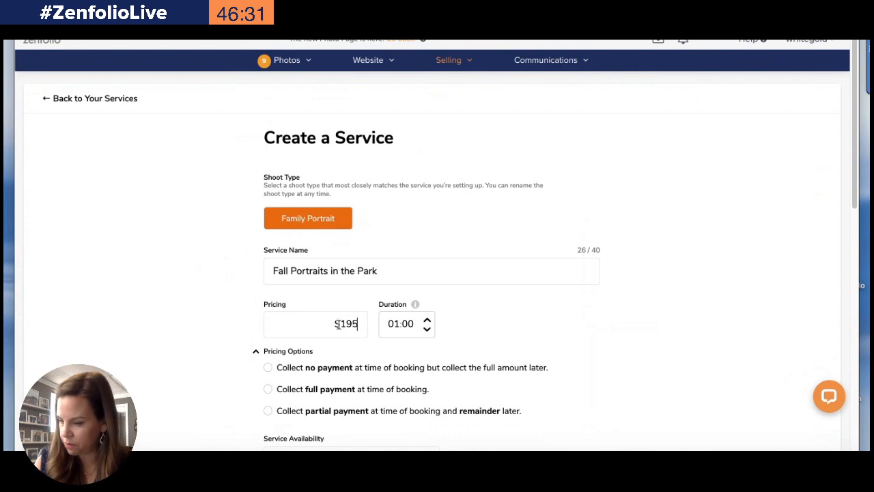
Set the price to $195 and the duration to 00:30
left_click(409, 323)
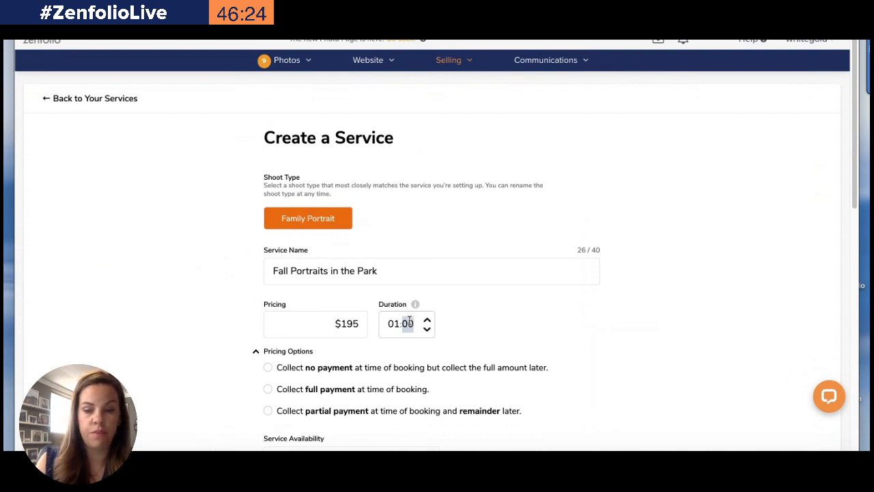
left_click(394, 324)
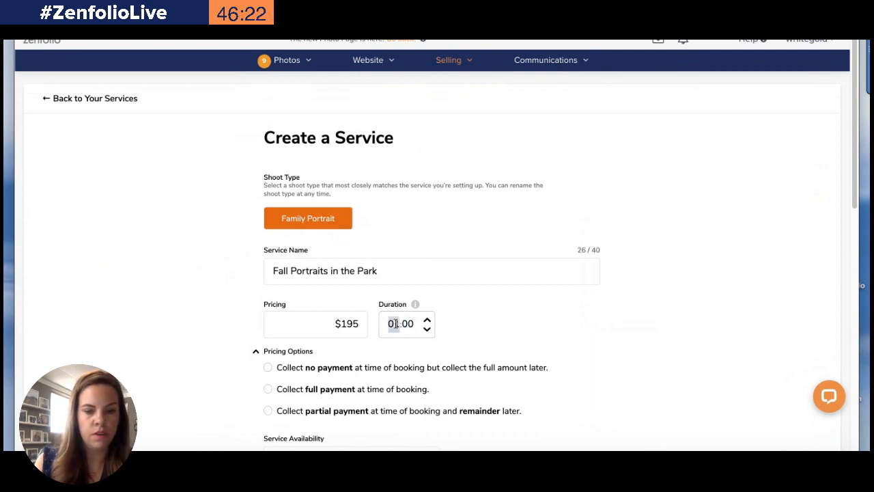
type("0")
left_click(410, 325)
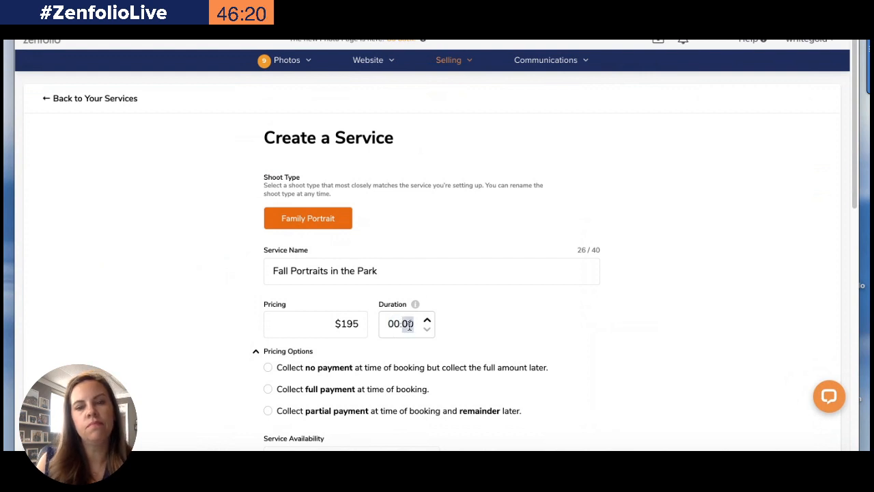
type("45")
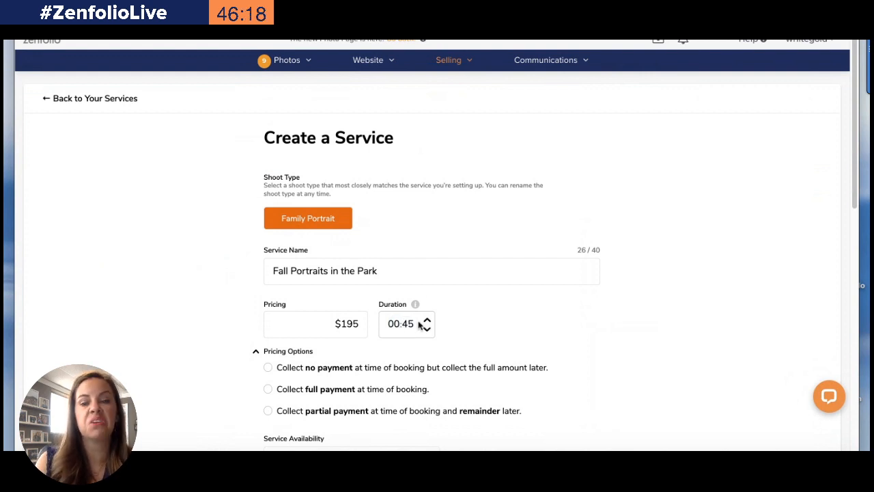
left_click(410, 324)
type("30")
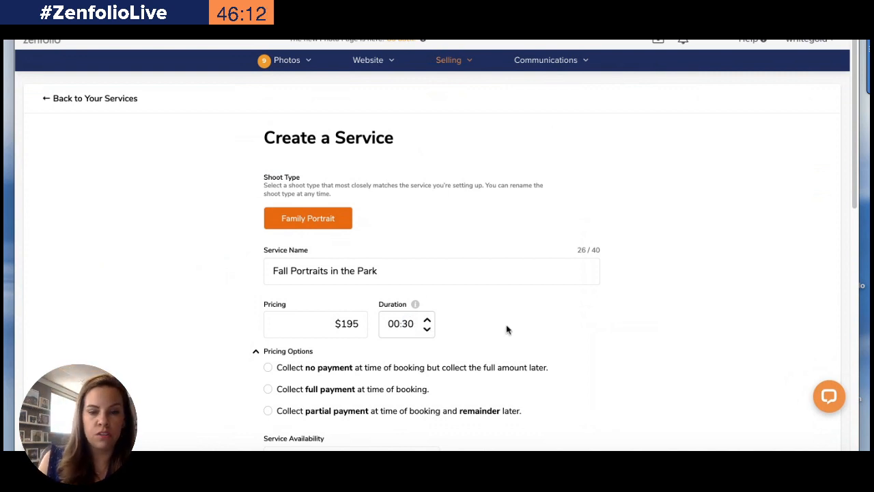
Choose to collect no payment at booking and send the full-payment invoice the day of the shoot
left_click(267, 368)
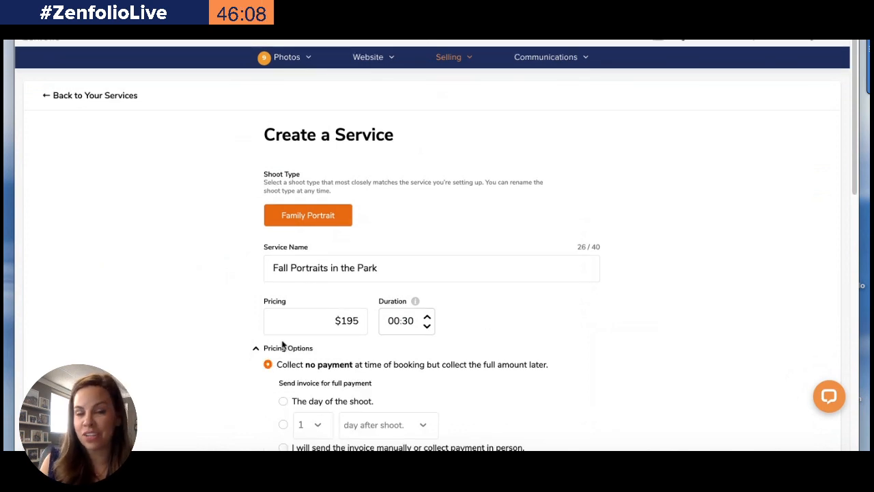
scroll(270, 362, "down", 3)
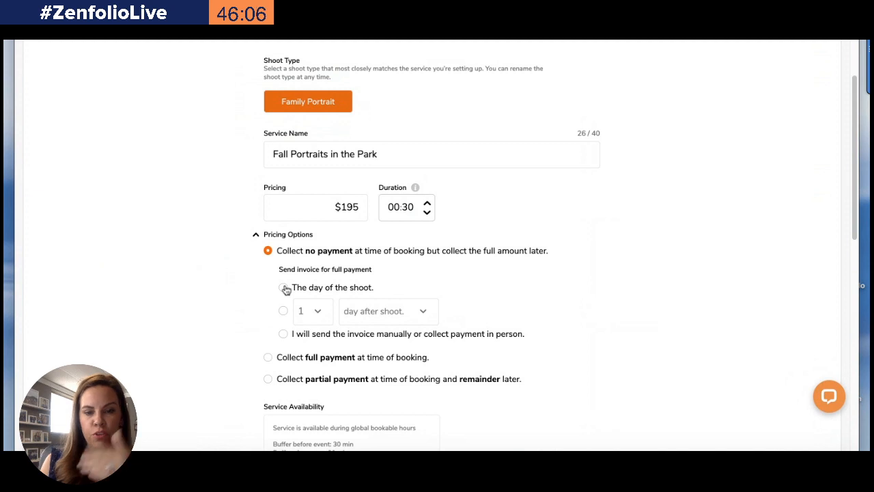
left_click(284, 288)
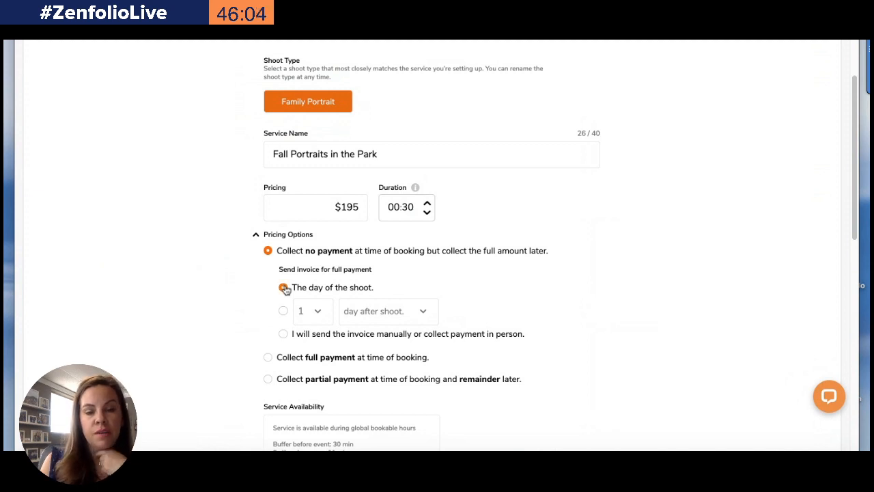
scroll(260, 325, "down", 2)
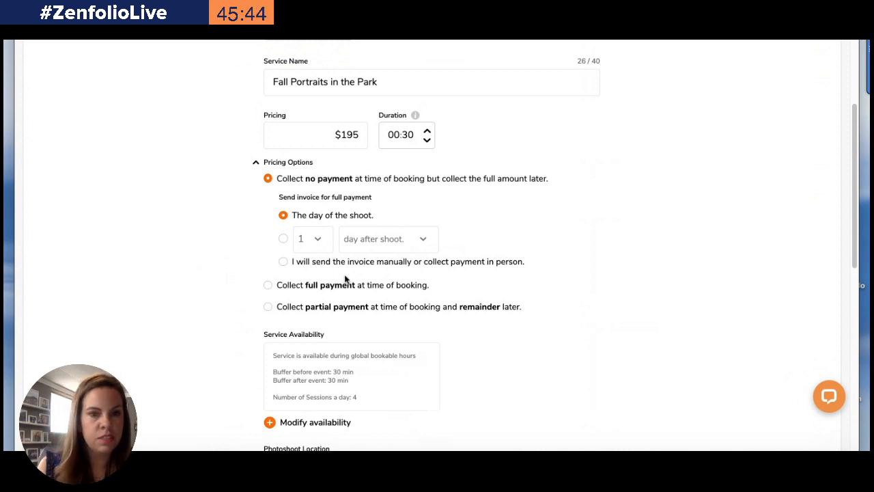
Open the service availability, switch to custom availability and add a Tuesday timeslot
scroll(346, 280, "down", 4)
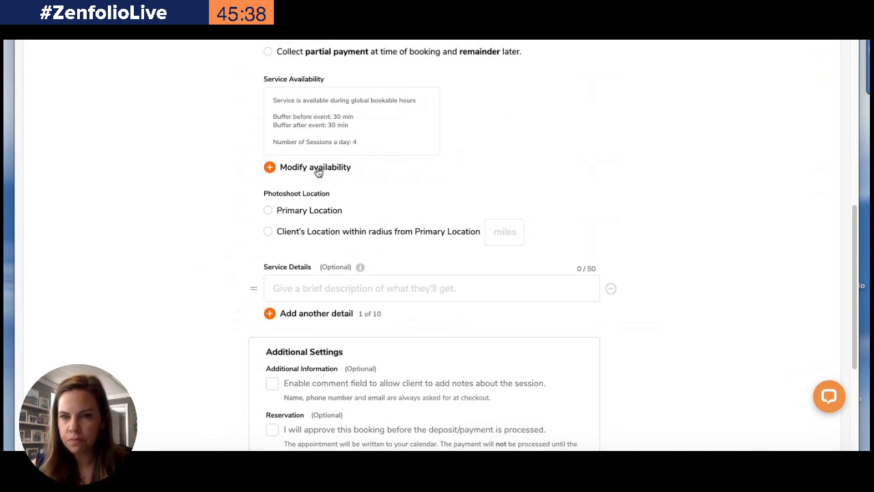
left_click(318, 170)
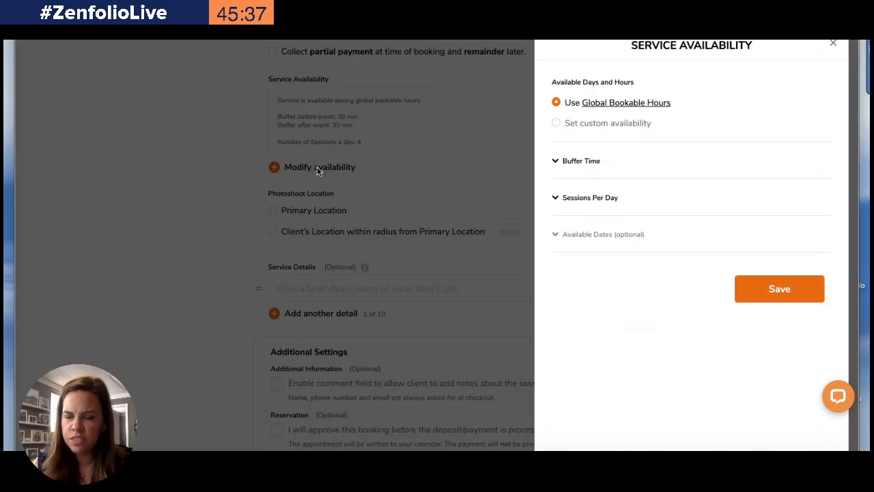
left_click(557, 124)
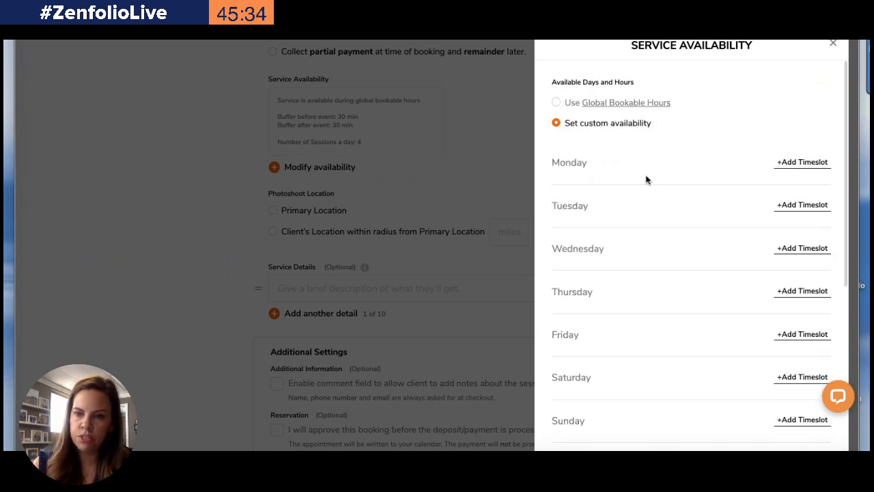
scroll(657, 259, "down", 2)
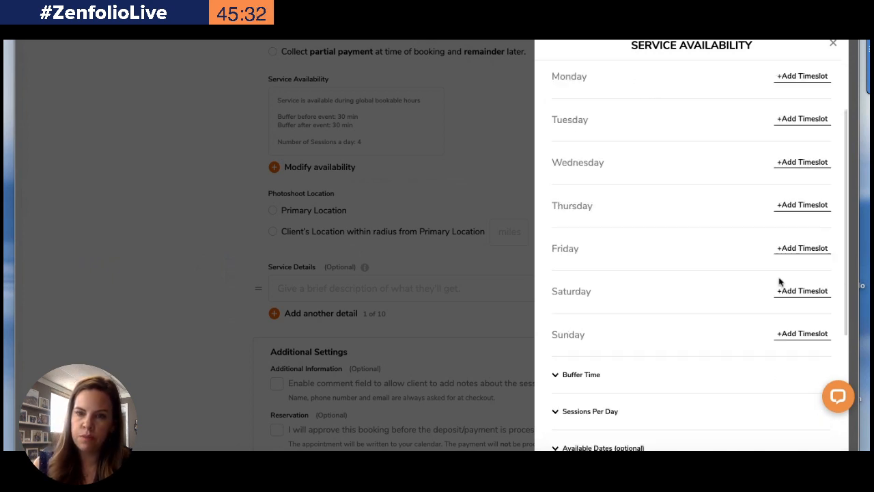
scroll(802, 249, "up", 2)
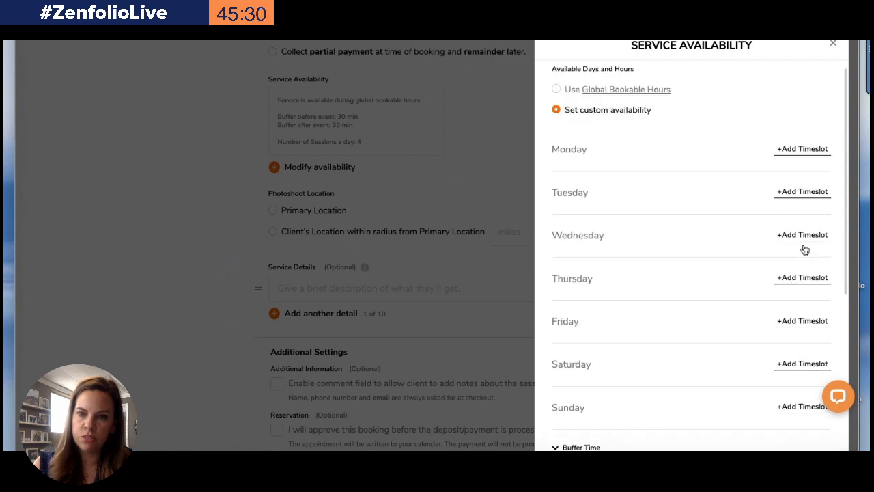
left_click(802, 191)
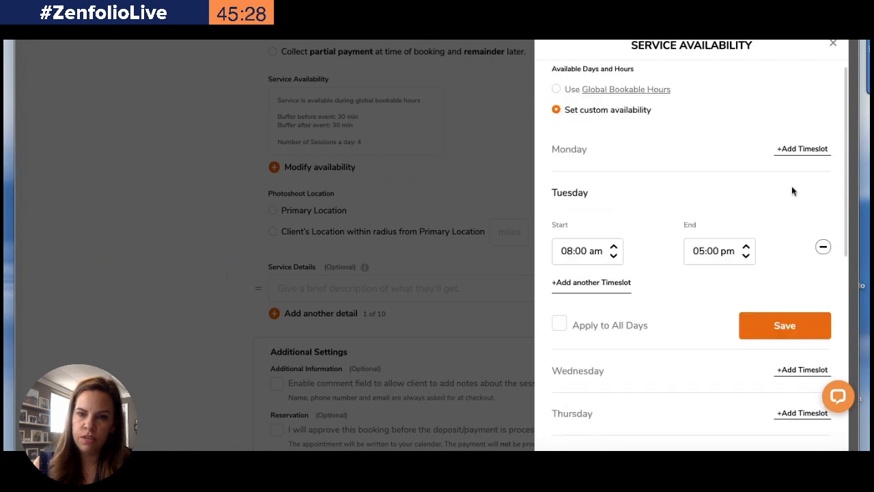
Set Tuesday's timeslot to start at 06:00 pm and end at 08:00 pm
left_click(615, 255)
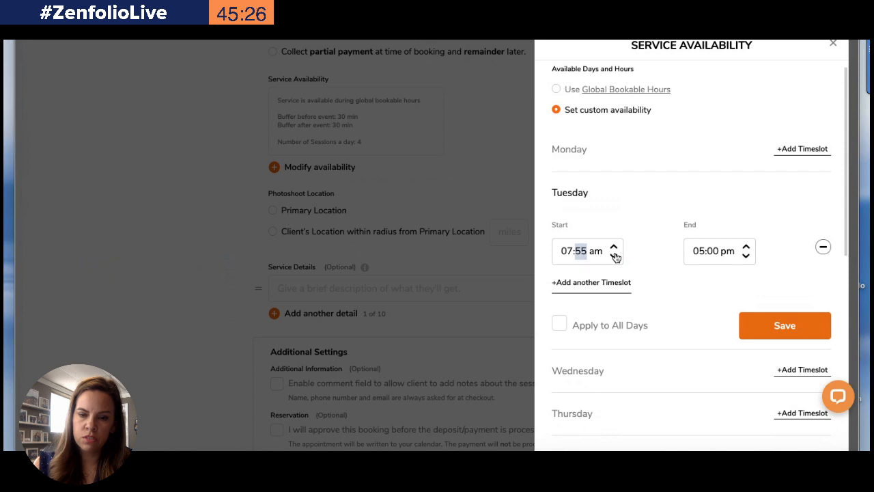
left_click(567, 250)
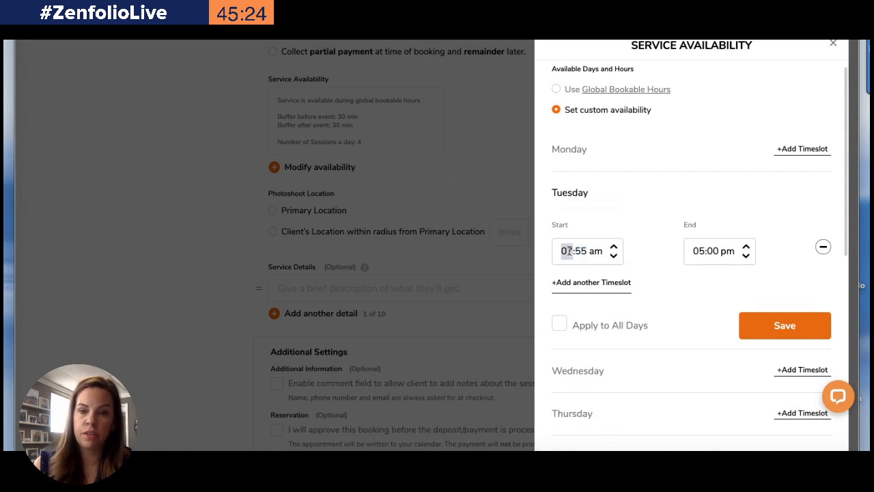
type("6")
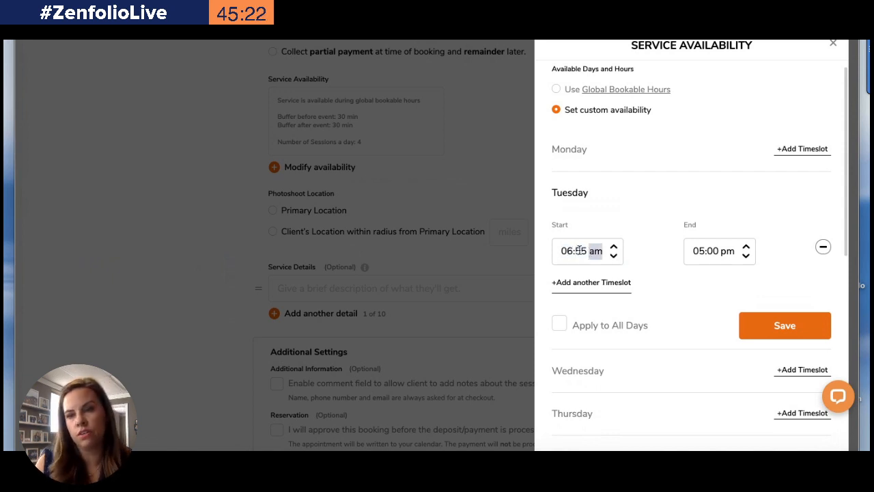
left_click(579, 250)
type("00")
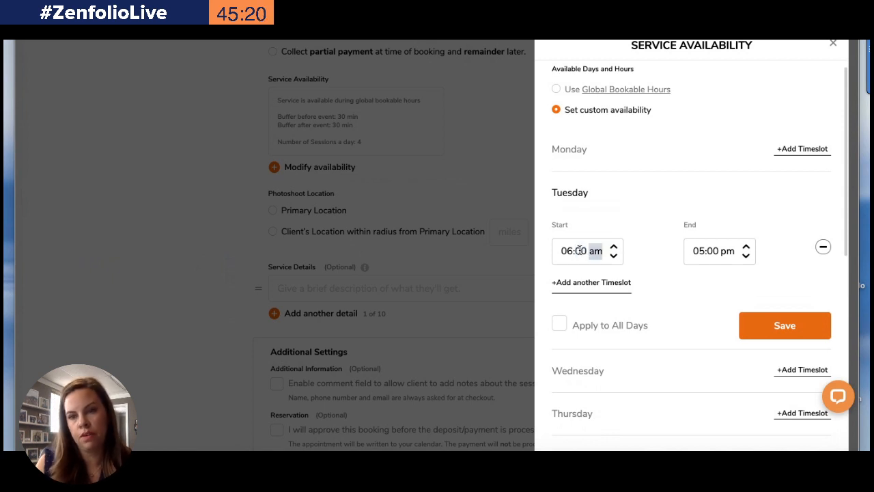
left_click(700, 251)
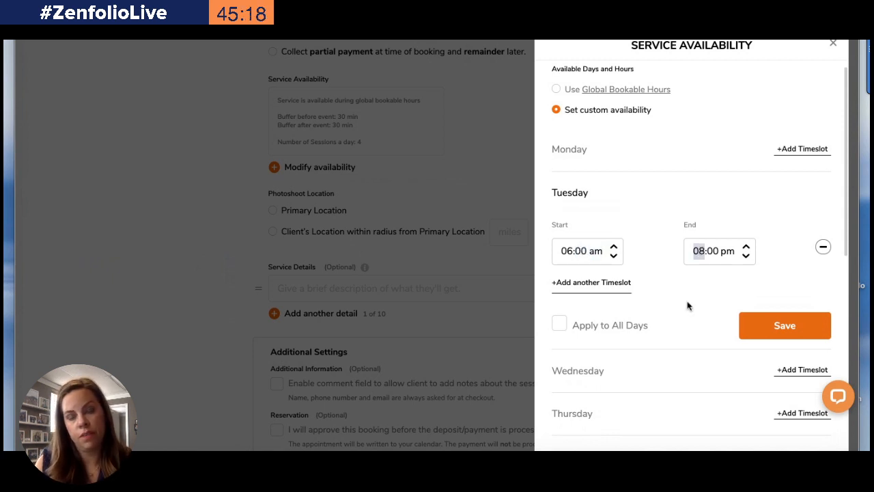
left_click(595, 251)
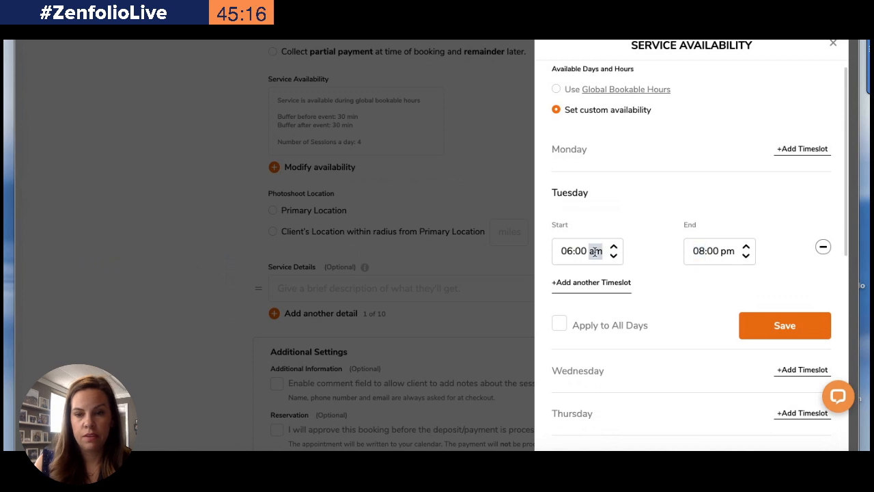
type("p")
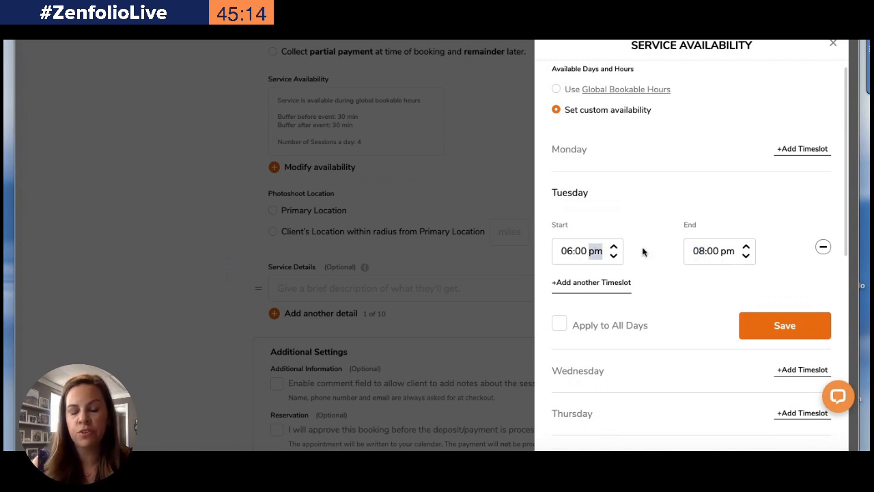
left_click(664, 299)
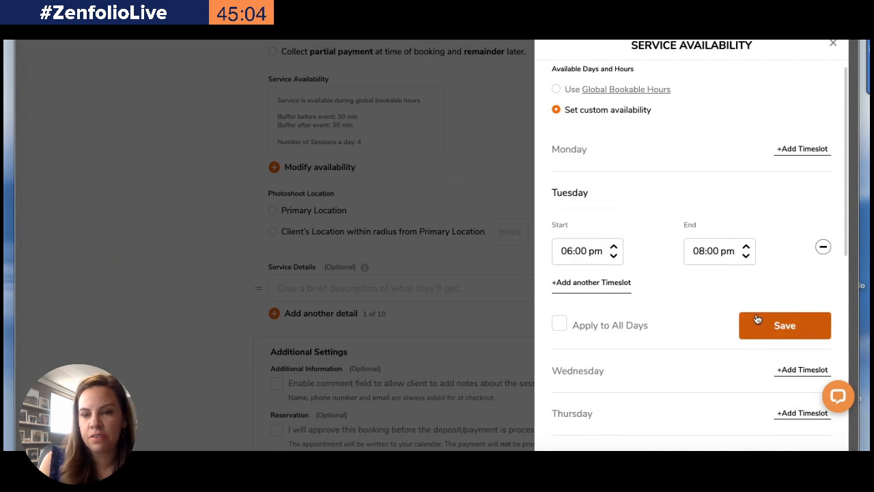
Apply the timeslot to all days and save, then try to remove Saturday's timeslot
left_click(559, 324)
scroll(562, 259, "down", 3)
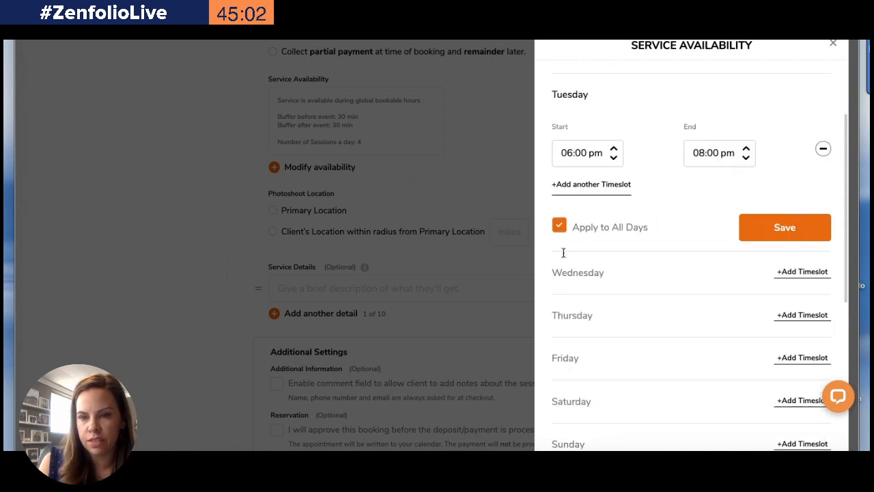
left_click(787, 155)
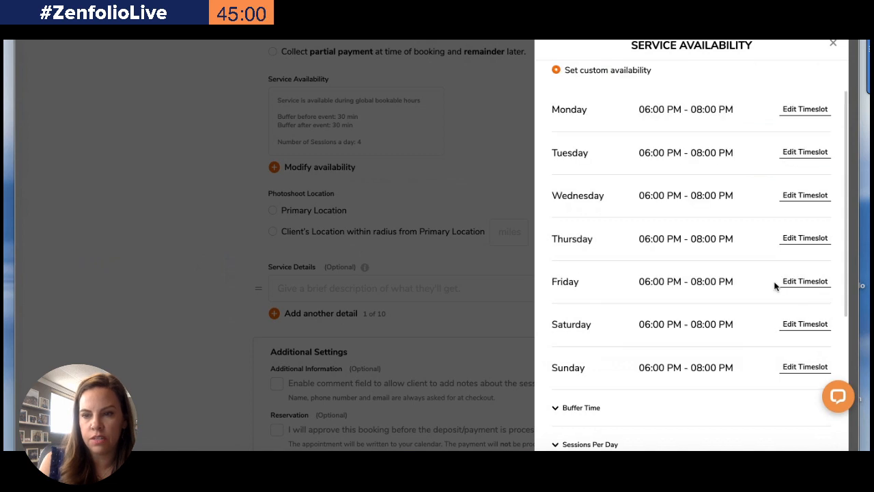
left_click(805, 322)
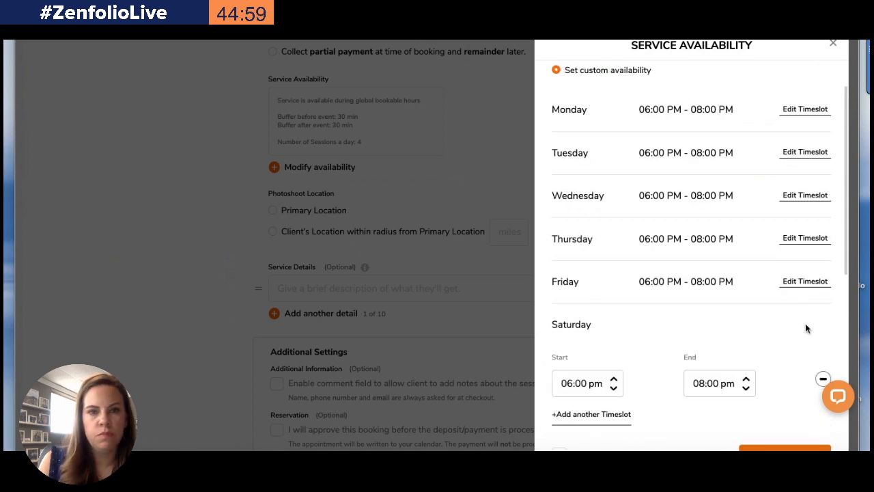
left_click(822, 377)
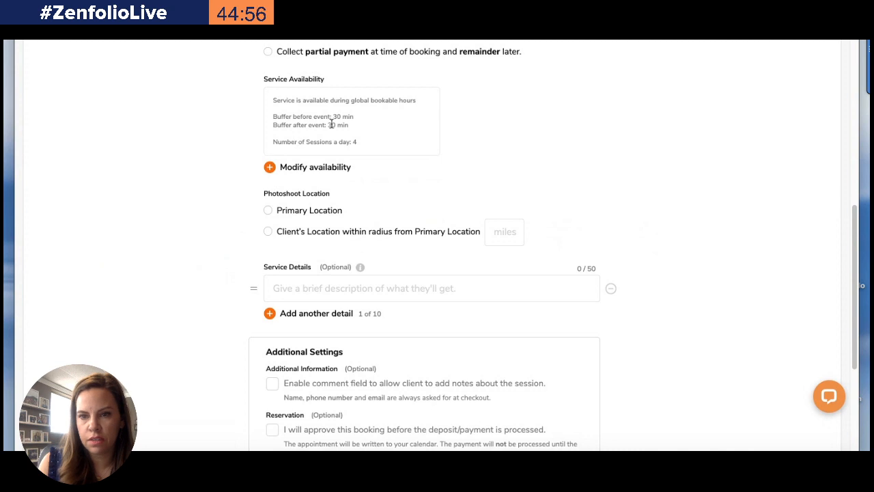
Reopen the service availability, switch to custom availability and add a Tuesday timeslot
left_click(274, 169)
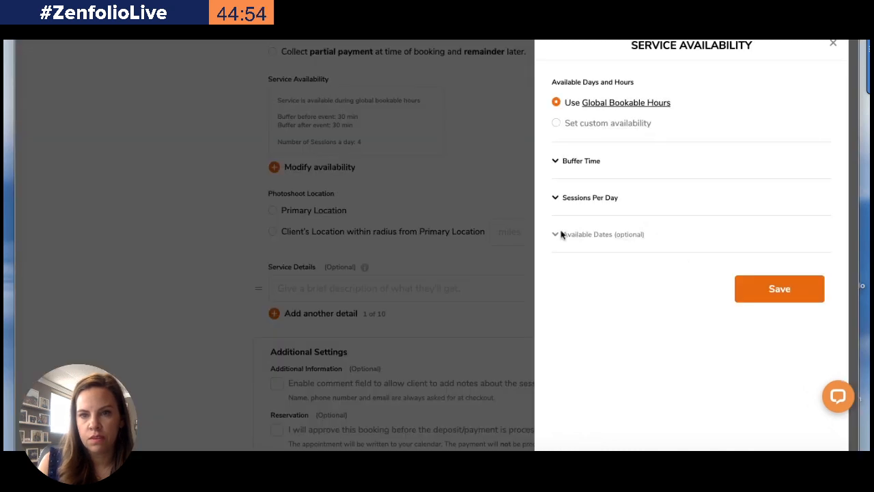
left_click(556, 124)
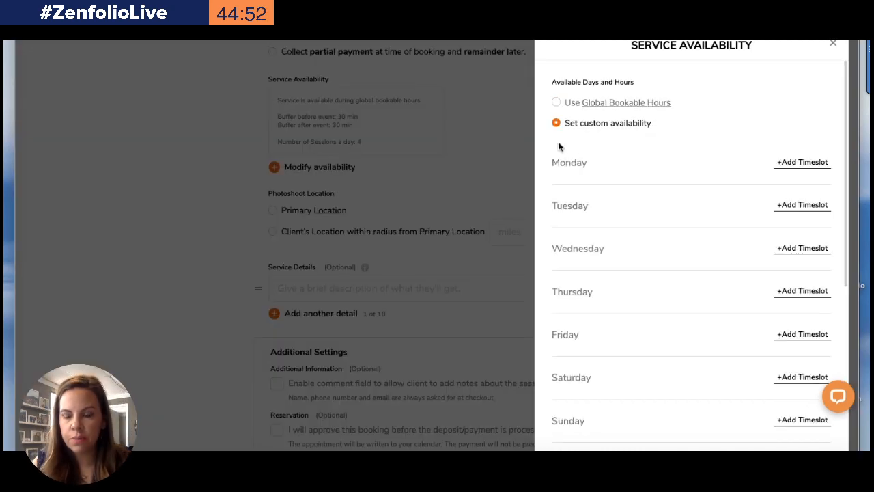
scroll(673, 177, "down", 4)
scroll(679, 182, "up", 2)
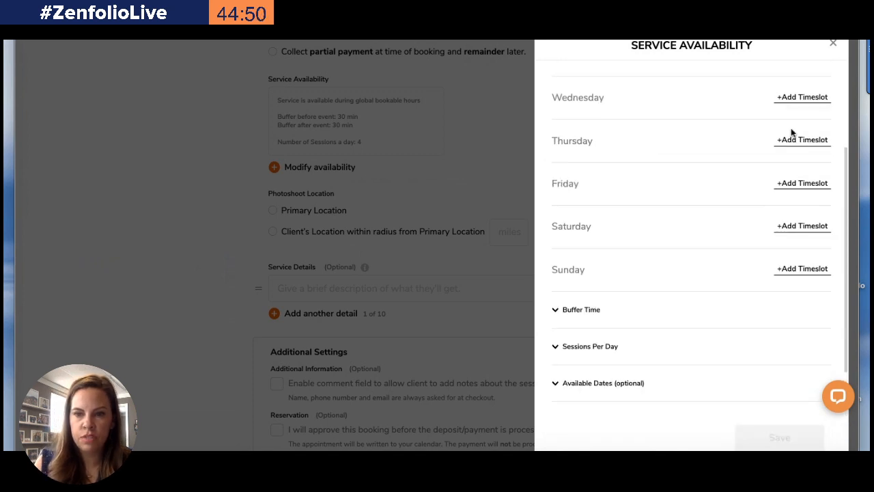
scroll(790, 132, "up", 2)
left_click(797, 164)
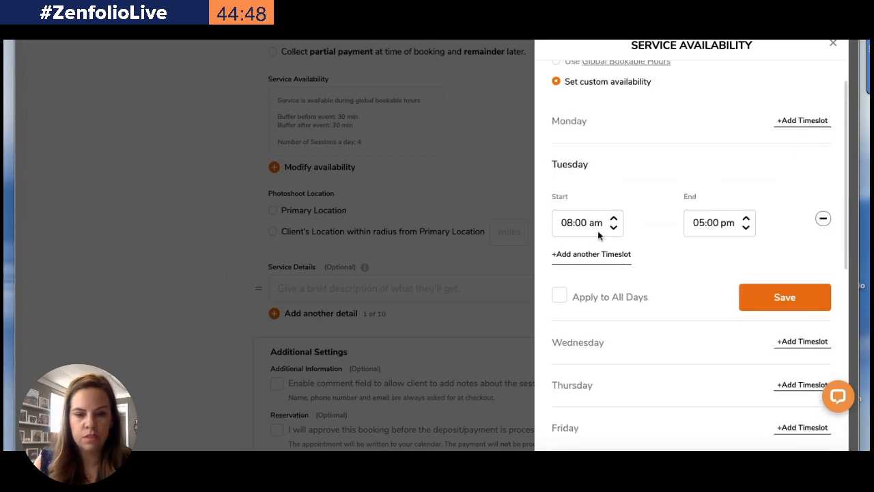
Set Tuesday's timeslot to run from 06:00 pm to 08:00 pm
left_click(568, 223)
key("Down")
key("Down")
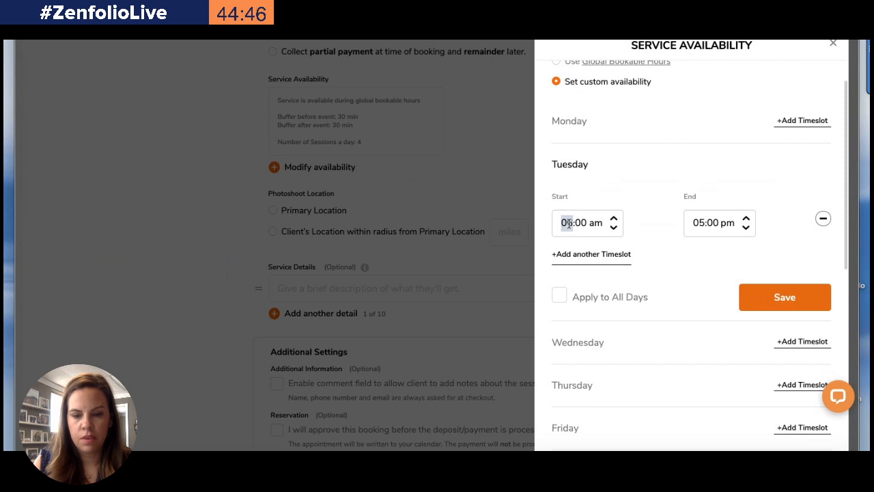
left_click(595, 223)
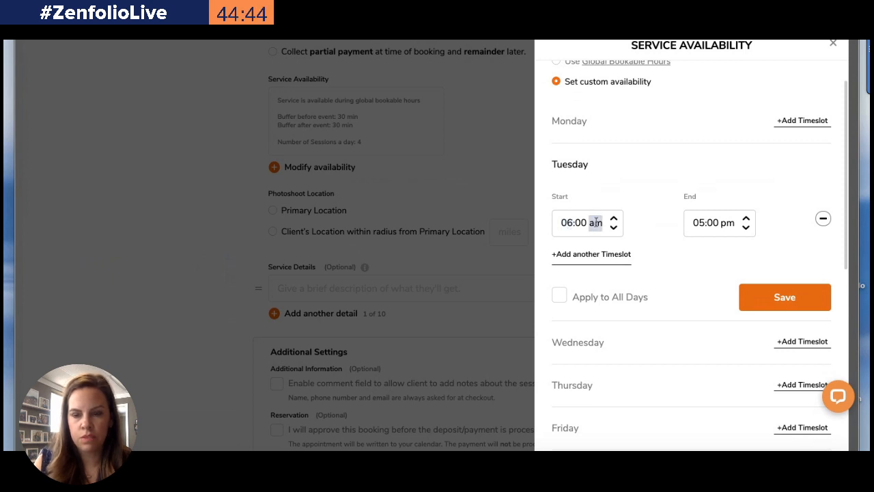
key("Up")
left_click(698, 223)
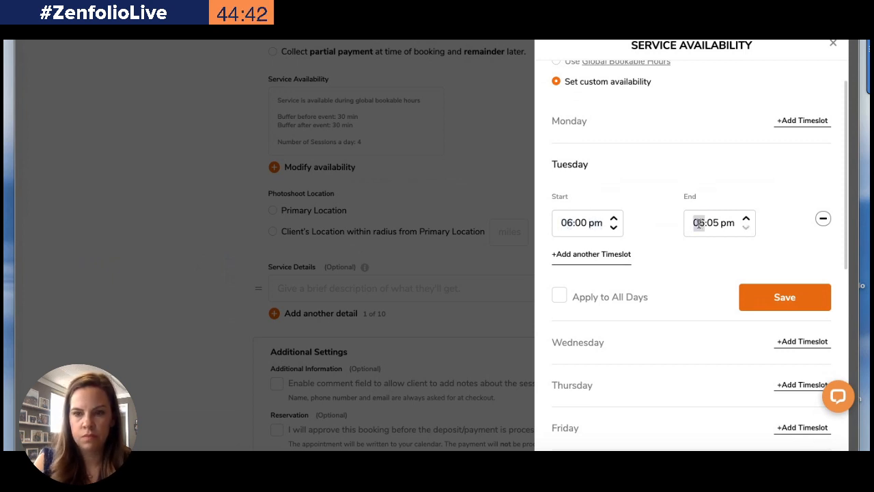
key("Up")
key("Up")
left_click(714, 222)
key("Down")
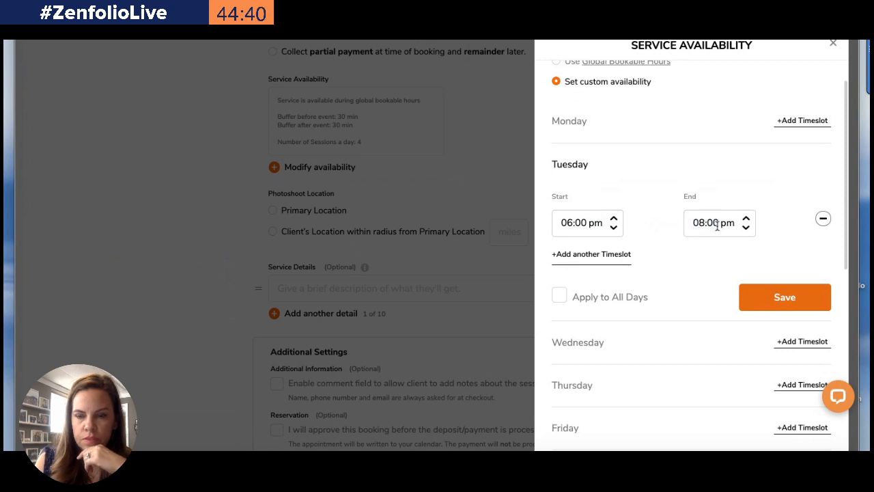
Apply the evening timeslot to all days, then remove Monday's timeslot and save
left_click(559, 295)
left_click(782, 296)
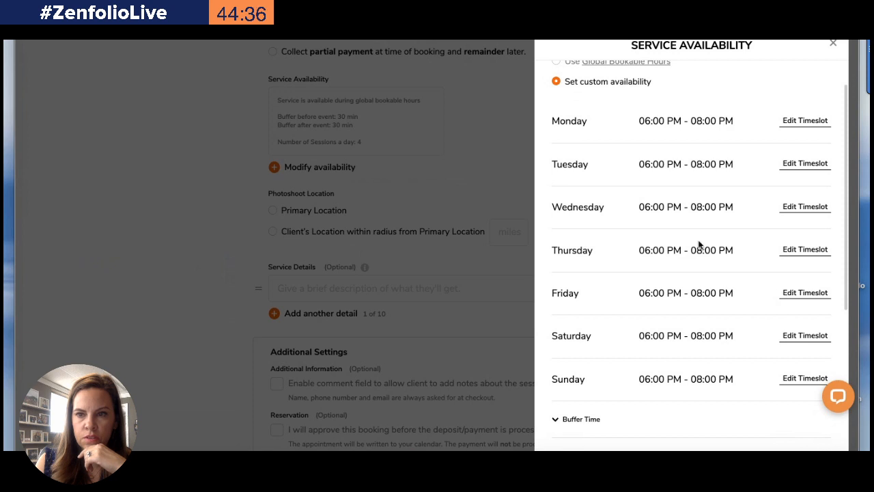
scroll(692, 239, "up", 1)
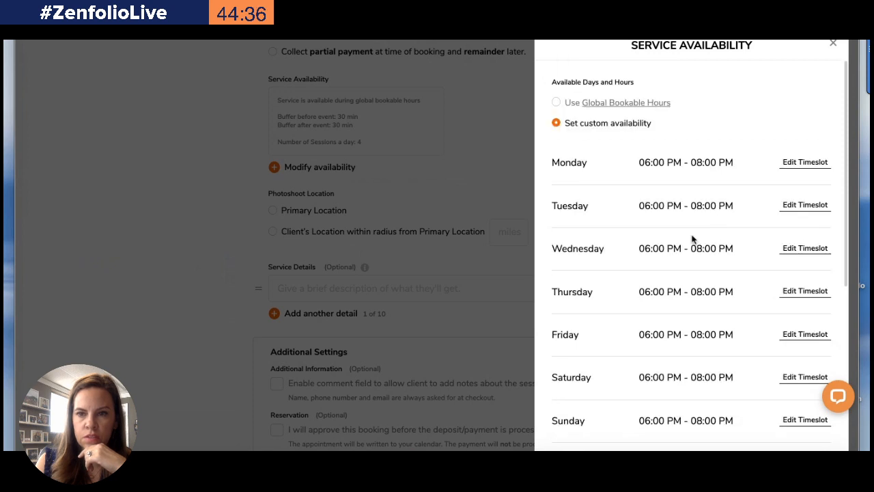
left_click(800, 164)
left_click(822, 216)
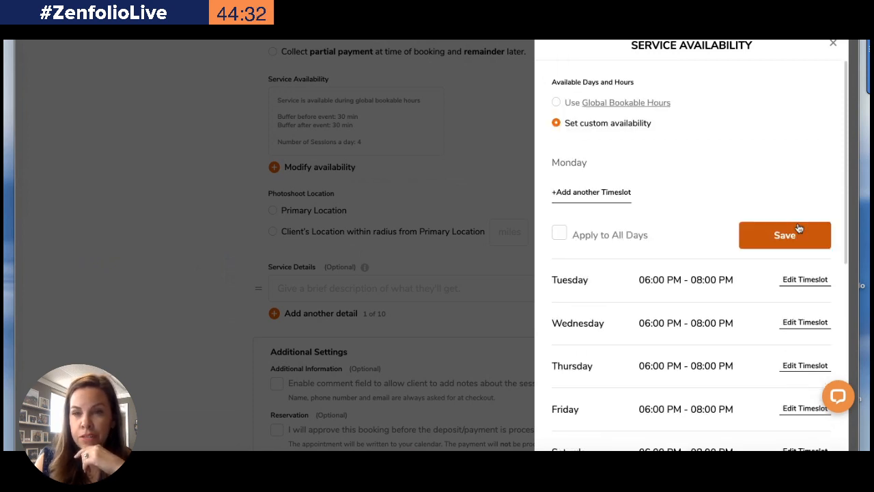
left_click(792, 234)
Remove Sunday's timeslot and save the change
scroll(764, 225, "down", 3)
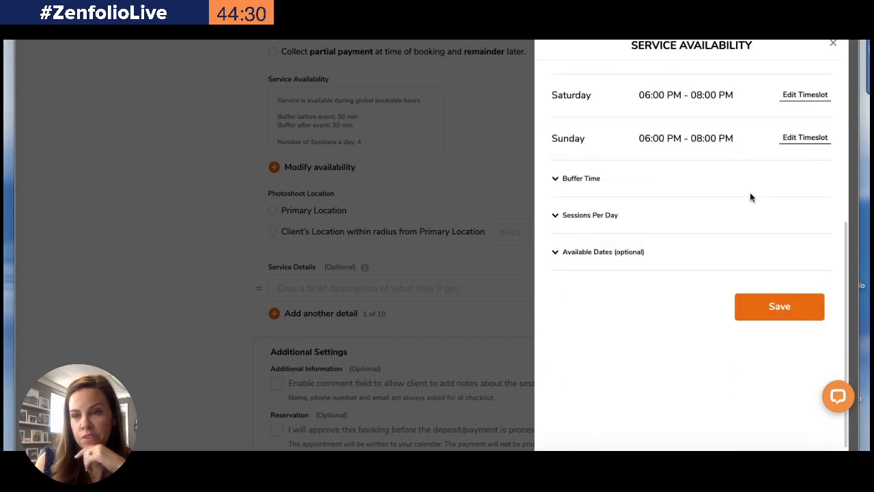
left_click(790, 191)
left_click(823, 247)
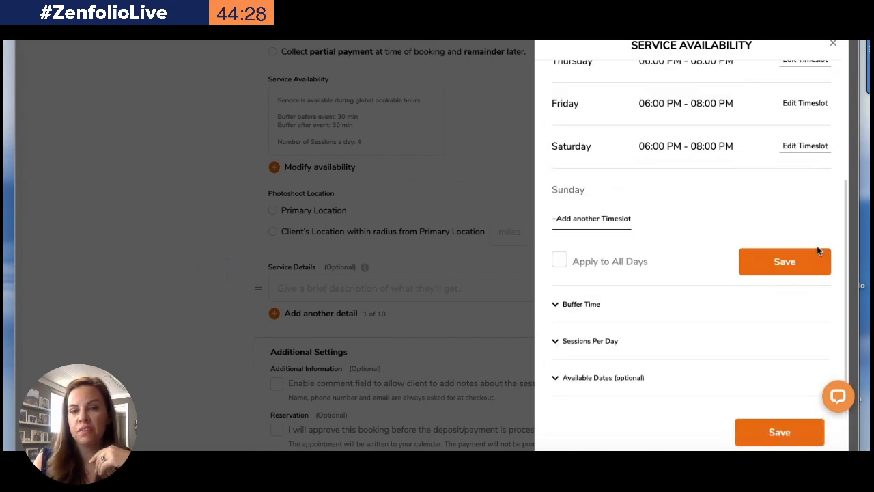
left_click(792, 265)
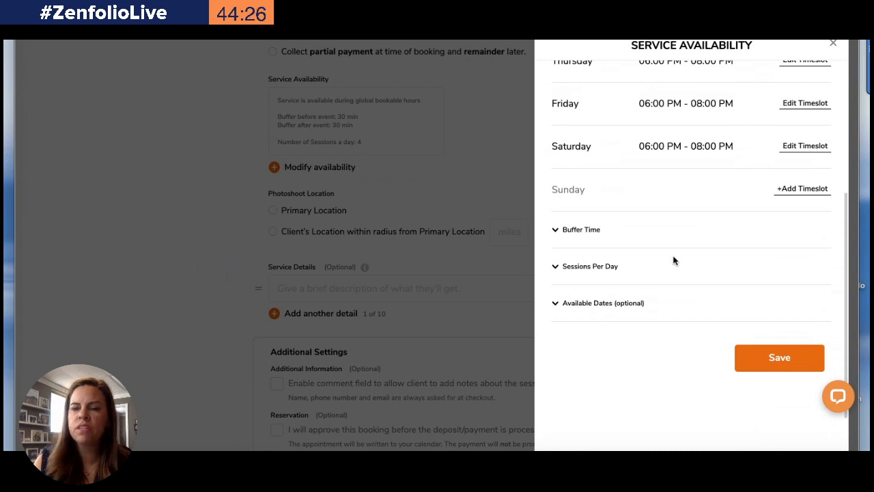
Remove Saturday's timeslot and save the change
scroll(673, 258, "up", 4)
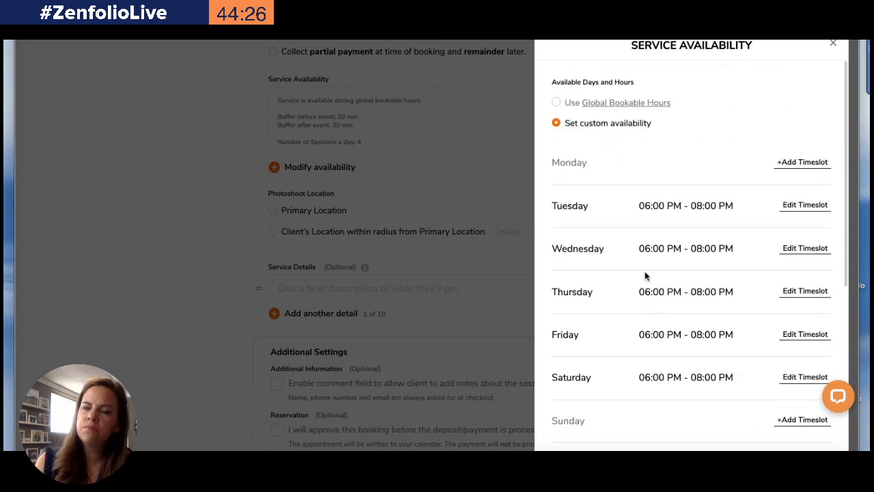
left_click(801, 376)
scroll(724, 372, "down", 2)
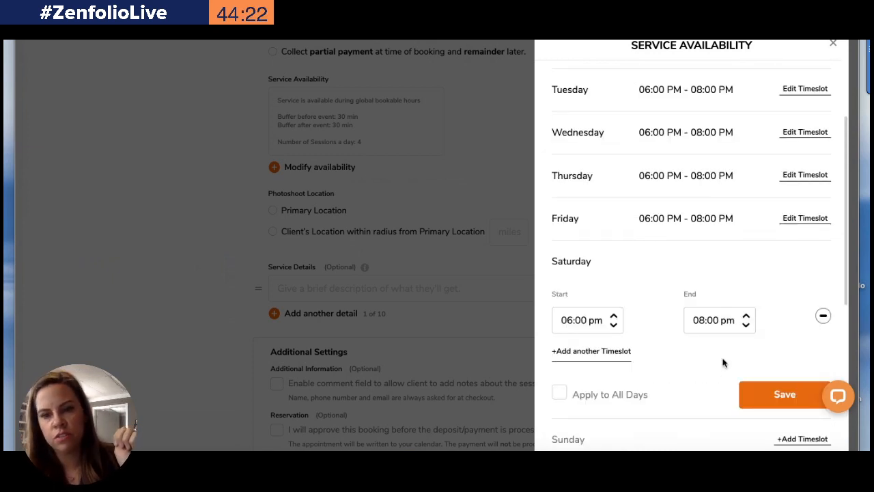
left_click(823, 317)
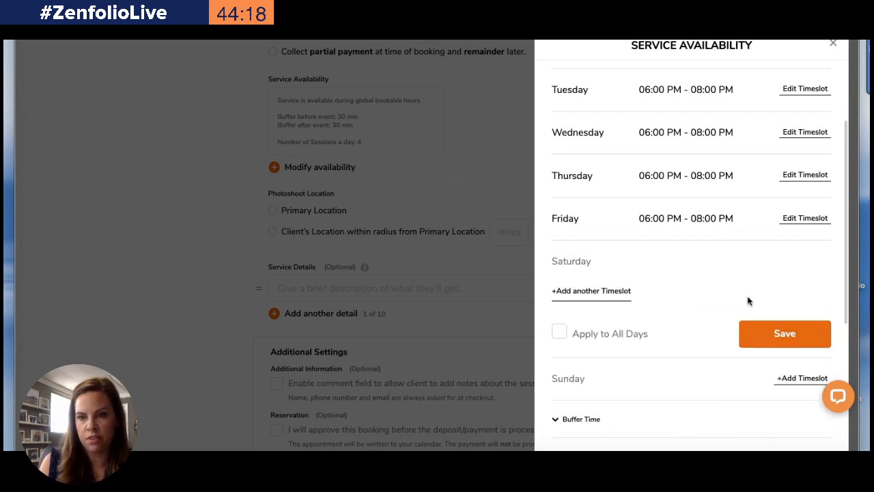
scroll(748, 301, "down", 1)
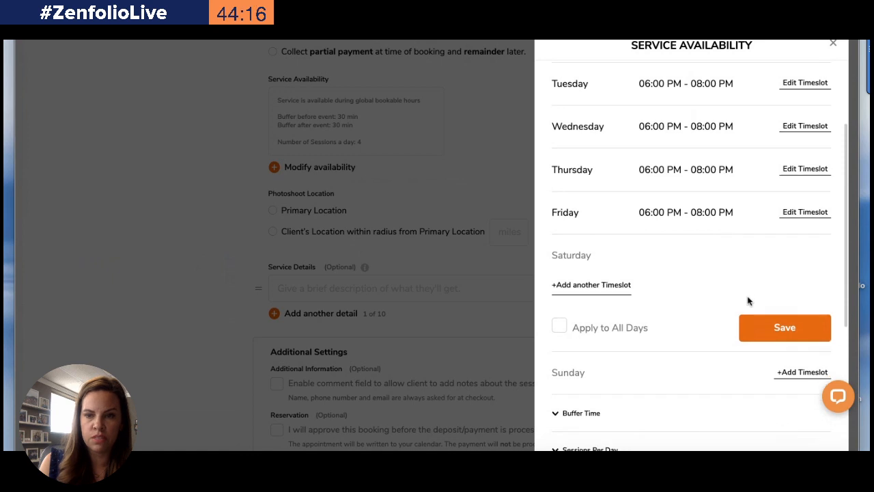
left_click(782, 327)
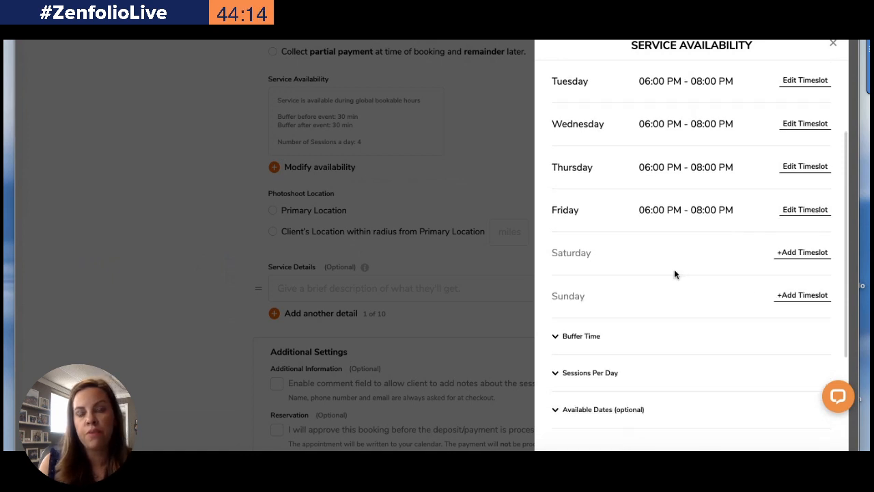
Set both the pre-event and post-event buffer times to 00:00
scroll(662, 252, "down", 3)
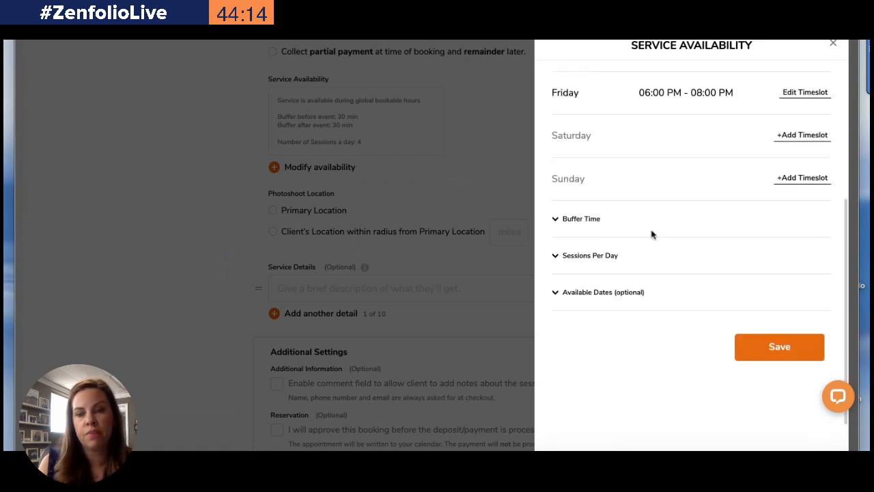
left_click(558, 218)
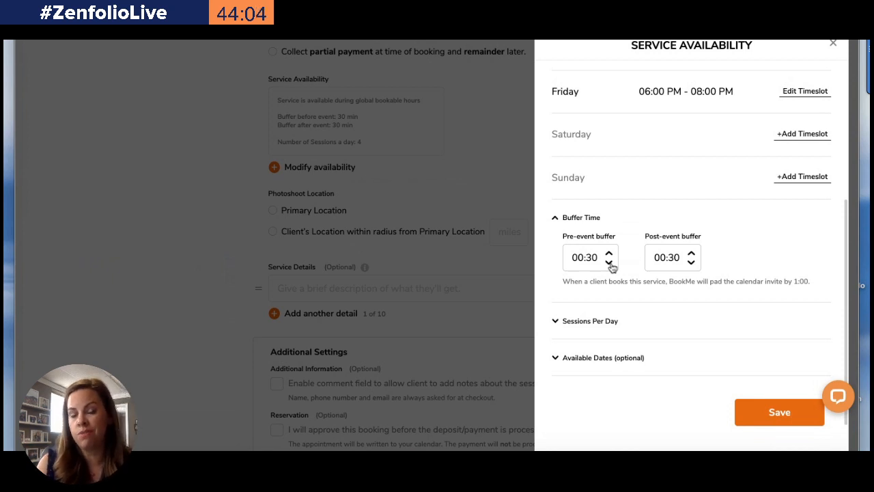
left_click(609, 261)
left_click(609, 261)
left_click(608, 261)
left_click(609, 262)
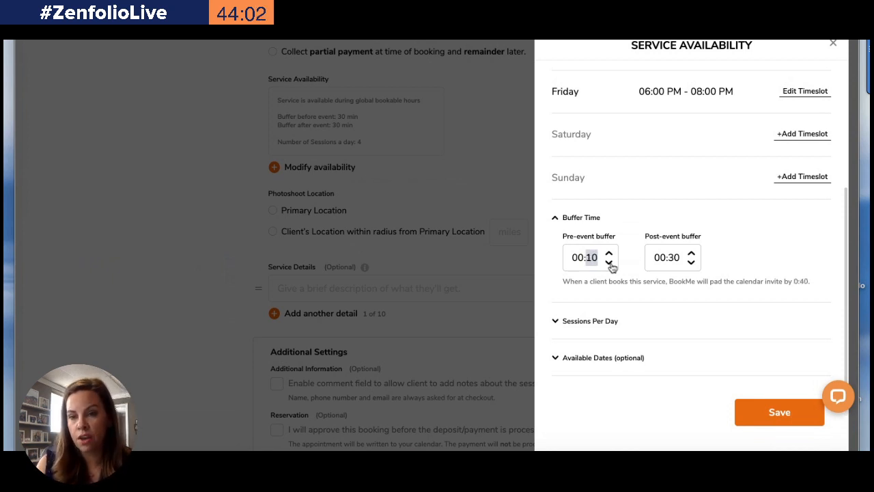
left_click(609, 261)
left_click(609, 262)
left_click(691, 264)
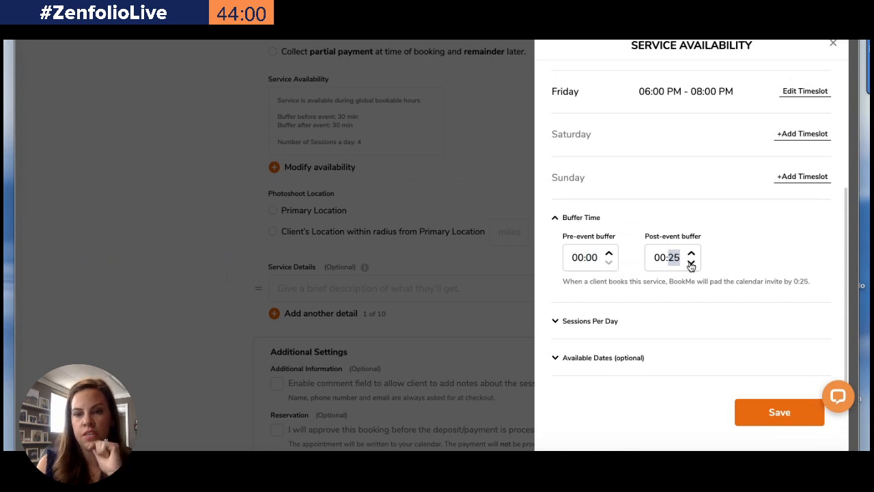
left_click(691, 263)
left_click(691, 263)
left_click(691, 263)
left_click(690, 263)
left_click(690, 264)
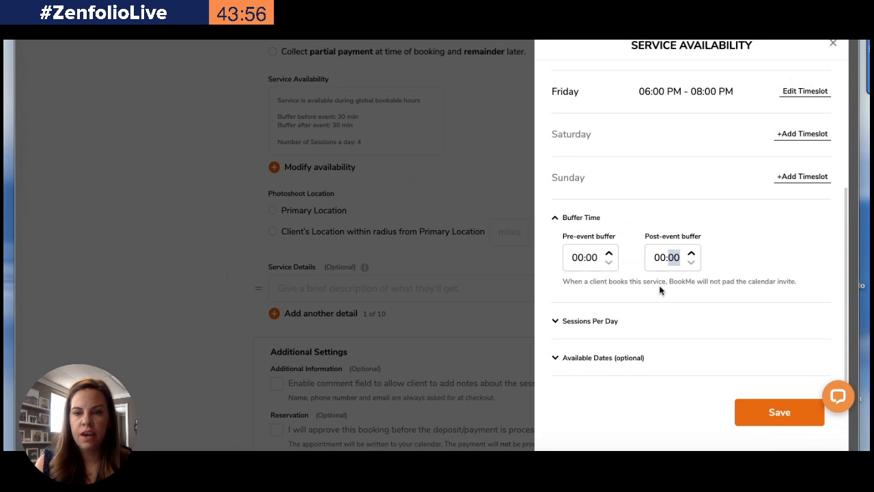
Set the number of sessions that can be booked per day to 6
left_click(556, 322)
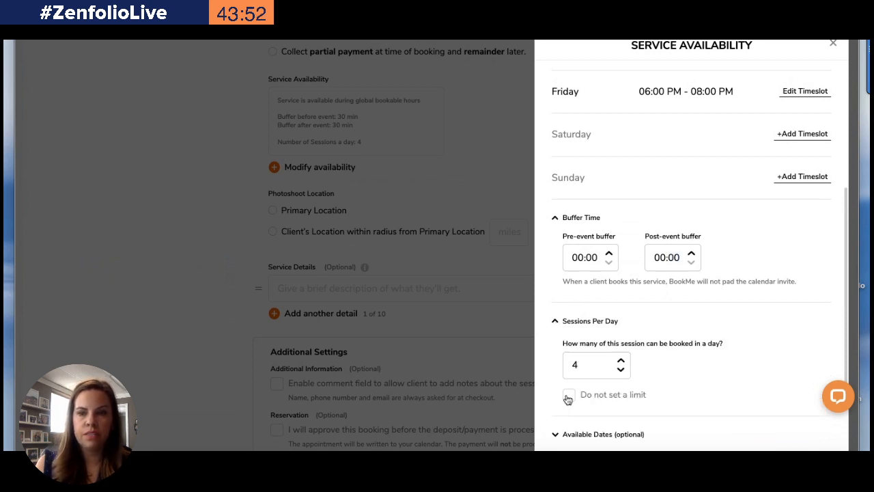
double_click(621, 361)
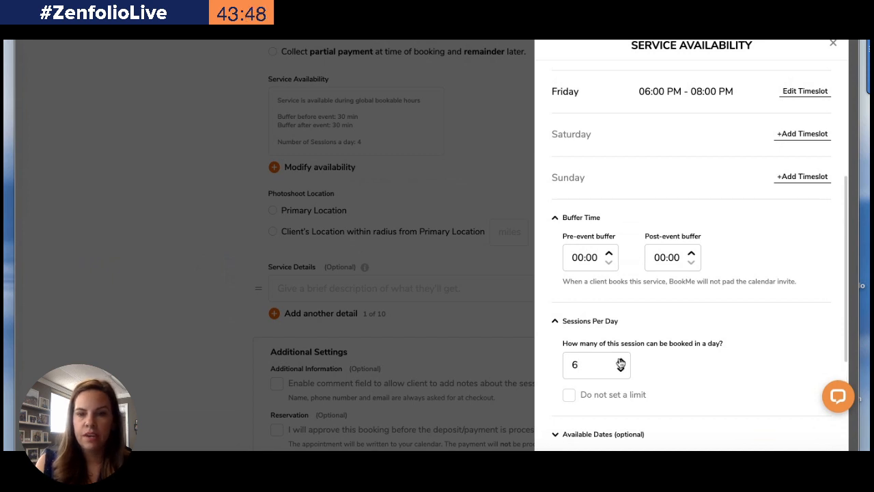
scroll(663, 355, "down", 3)
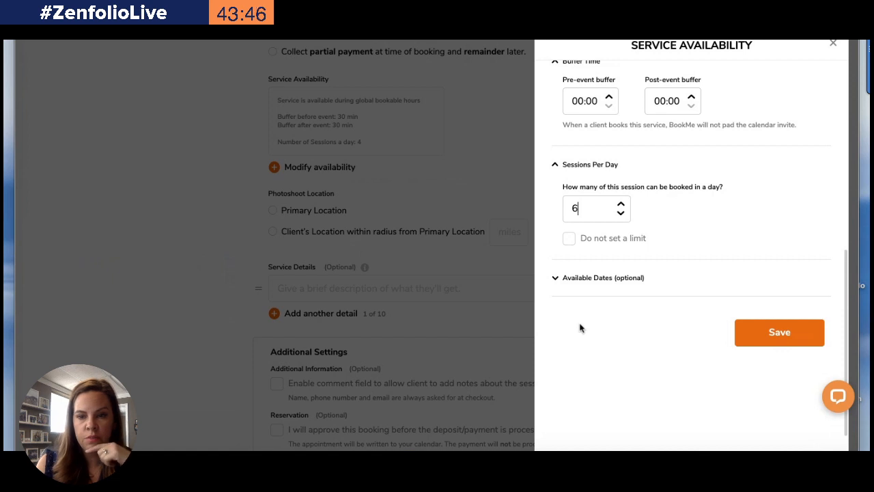
Set the available dates start to Sep 01, 2020
left_click(556, 280)
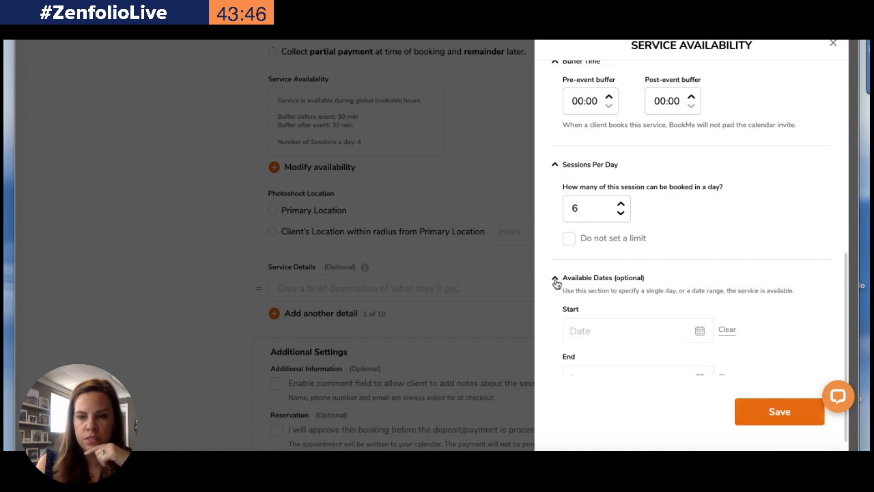
left_click(695, 339)
left_click(720, 362)
left_click(719, 363)
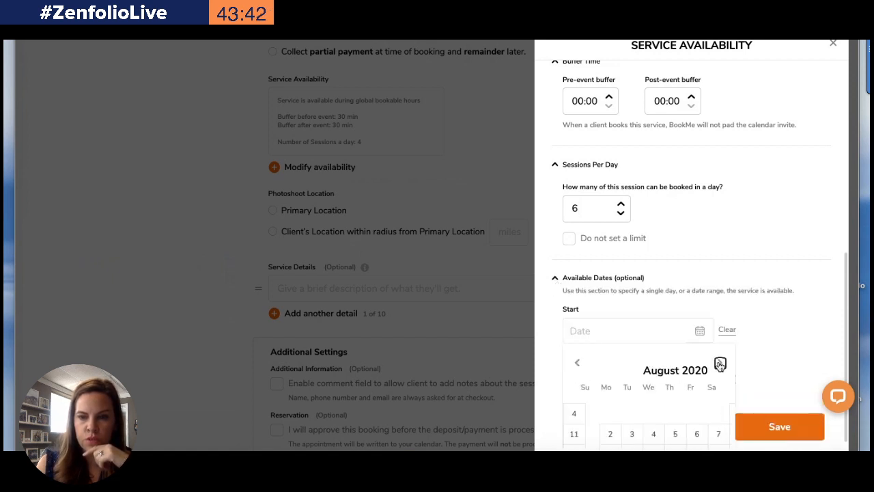
left_click(719, 363)
scroll(720, 362, "down", 2)
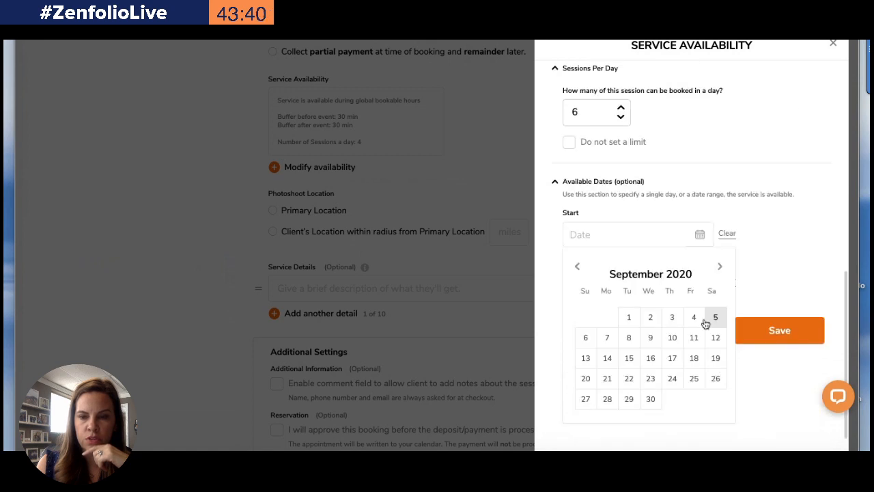
left_click(629, 317)
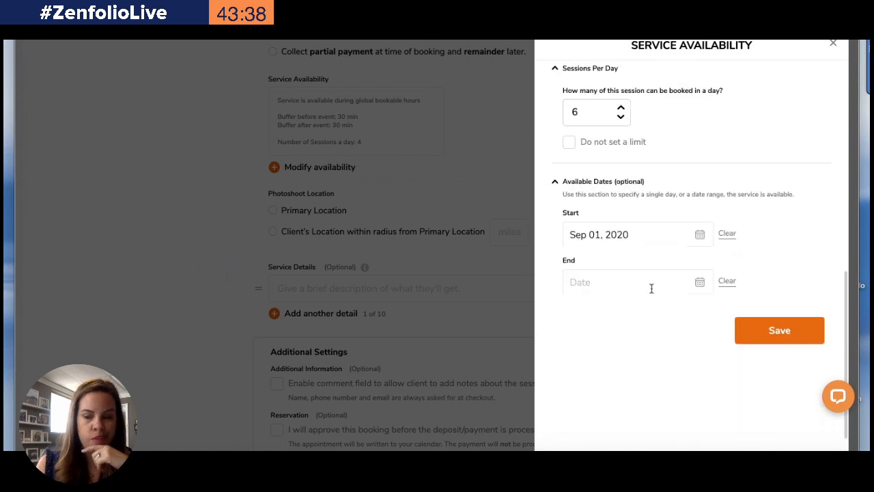
Set the available dates end to Oct 30, 2020 and save the service availability
left_click(702, 283)
left_click(719, 314)
left_click(720, 314)
left_click(720, 314)
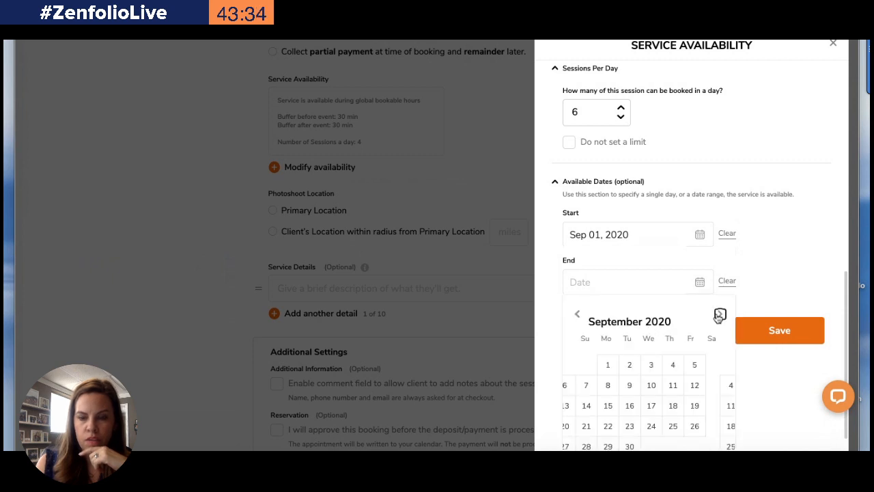
left_click(720, 314)
scroll(673, 335, "down", 1)
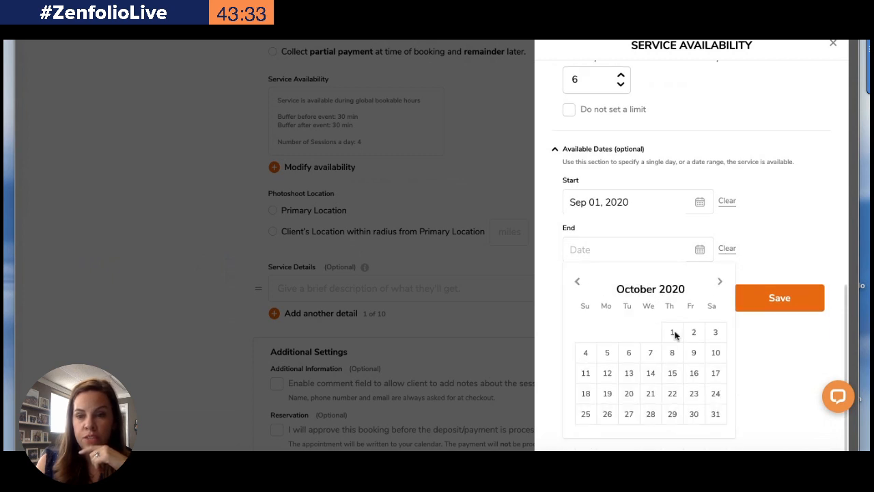
left_click(692, 413)
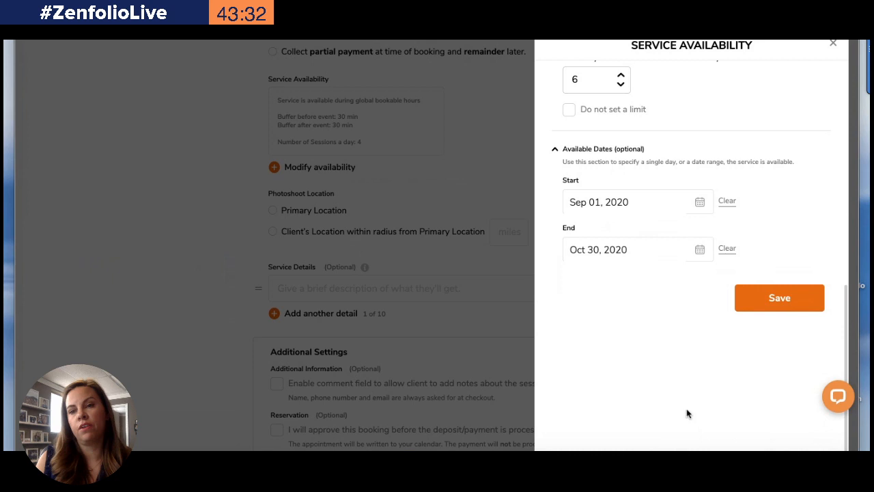
left_click(778, 297)
Set the photoshoot location to the client's location within a 10-mile radius of the primary location
scroll(410, 250, "down", 3)
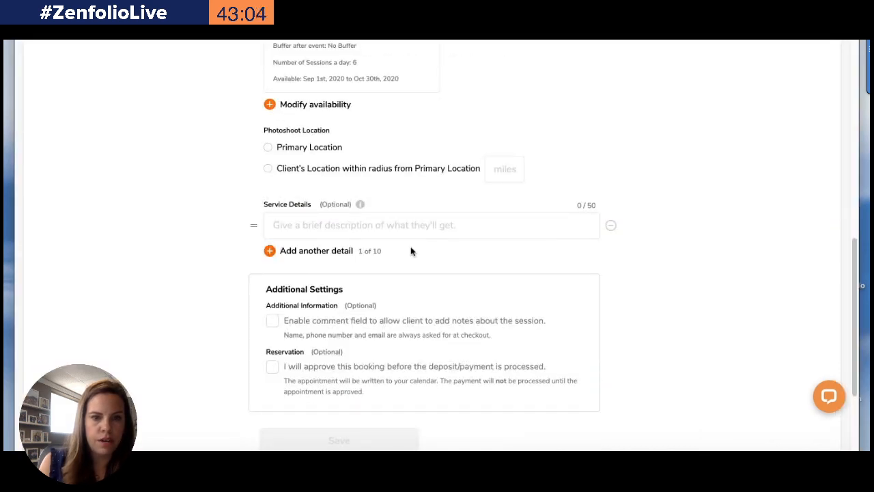
scroll(409, 251, "up", 4)
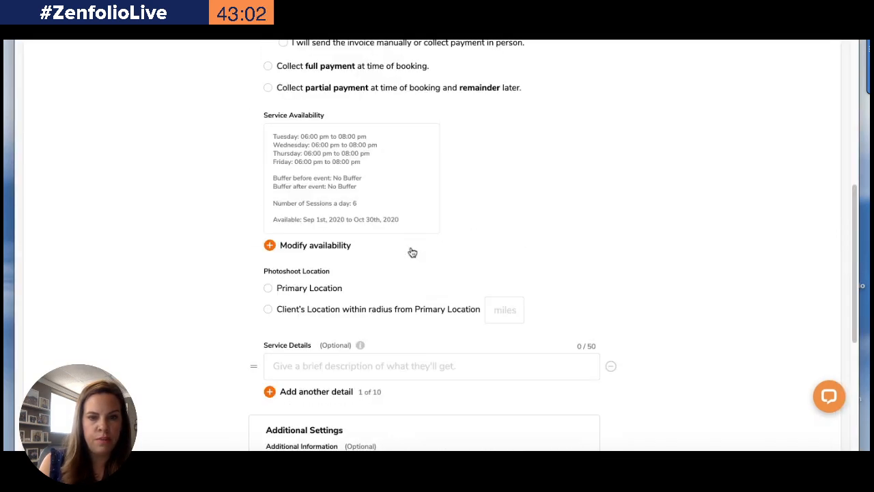
left_click(268, 311)
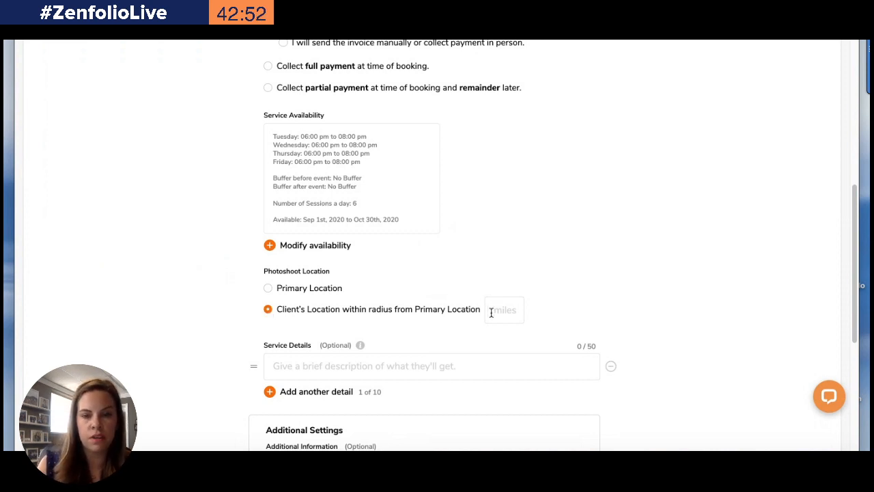
type("10")
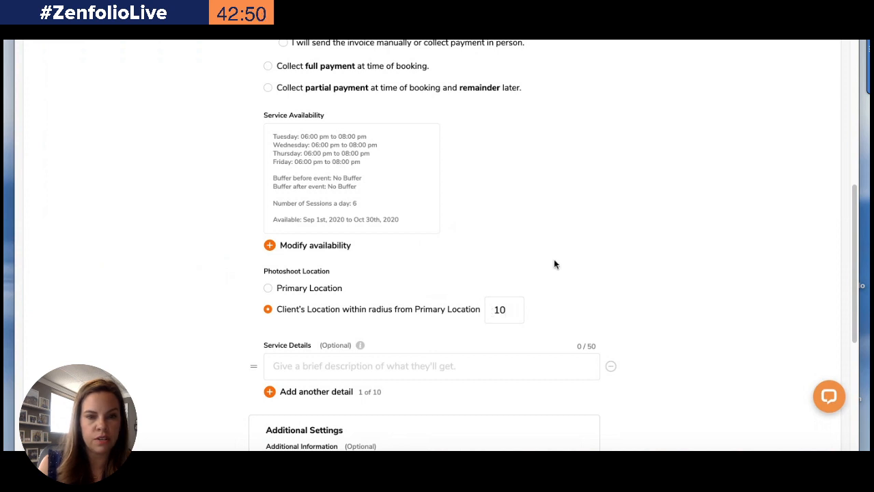
Enter "Online Gallery" as the first service detail
scroll(478, 280, "down", 1)
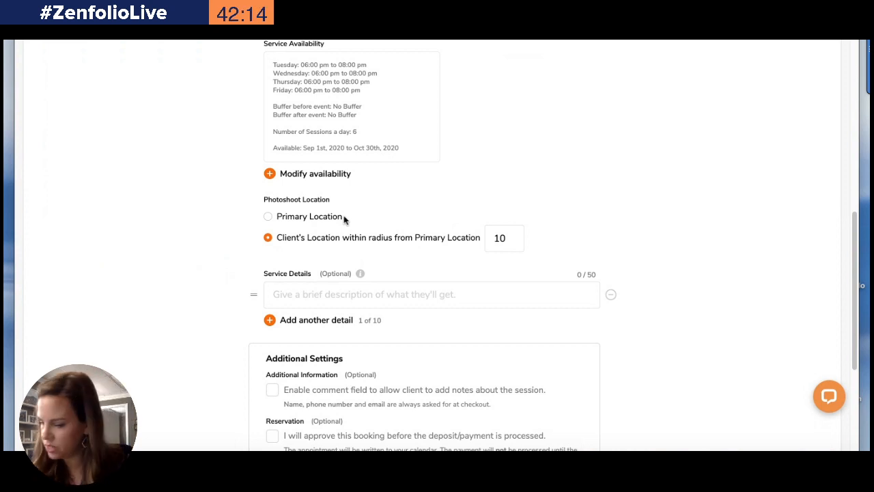
scroll(344, 219, "down", 3)
scroll(343, 221, "up", 1)
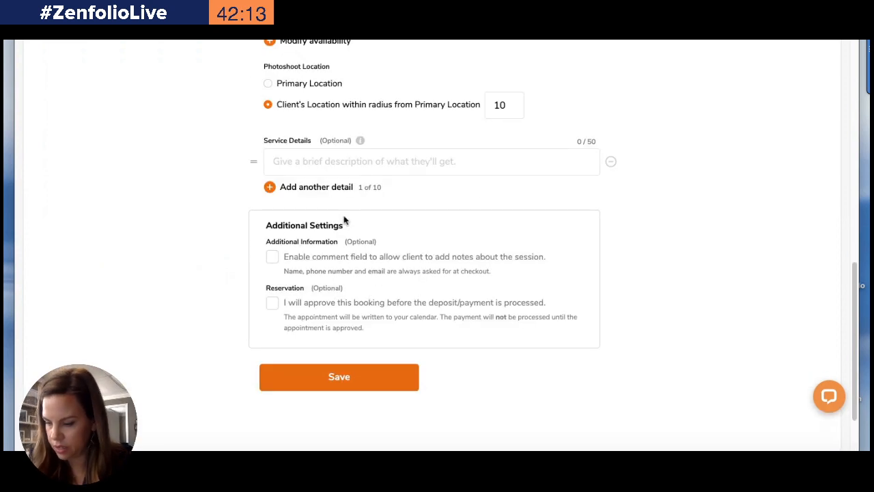
left_click(339, 162)
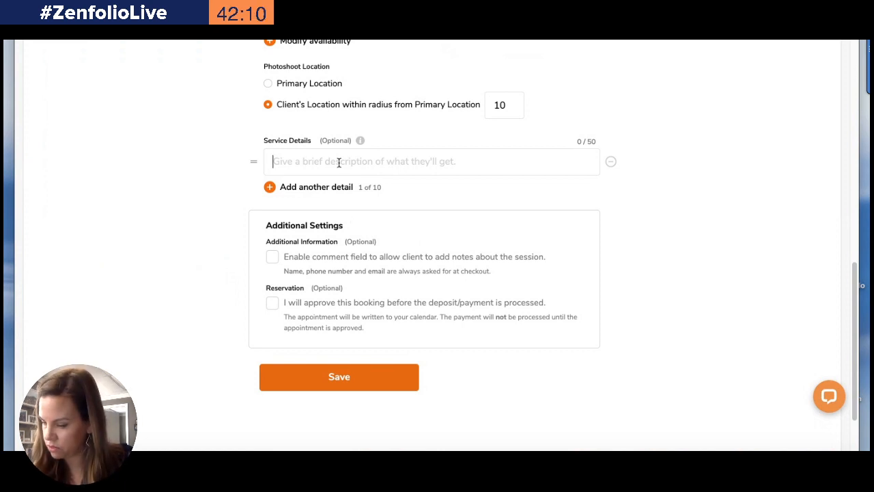
type("F")
key("BackSpace")
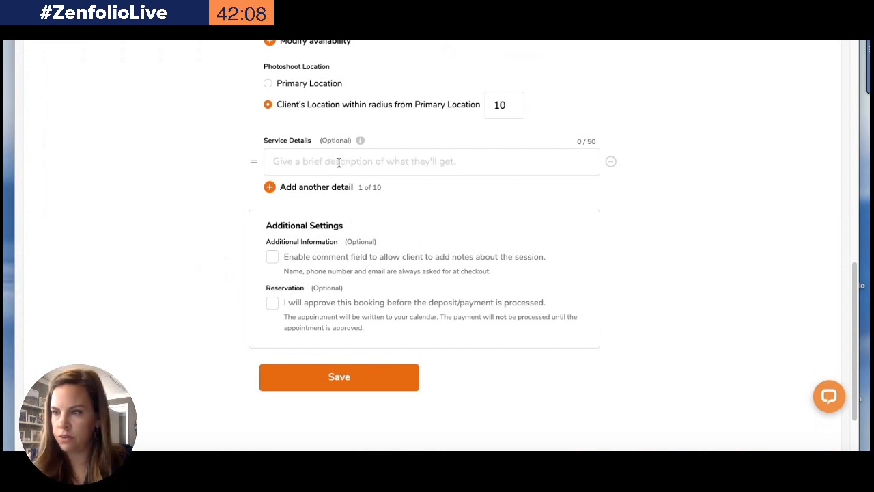
type("Online Gallery")
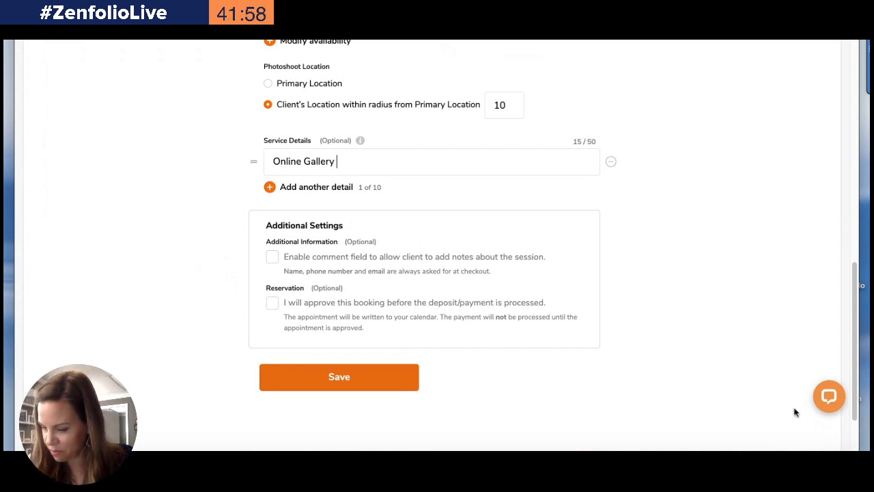
Add a second service detail reading "Up to 5 People"
left_click(303, 190)
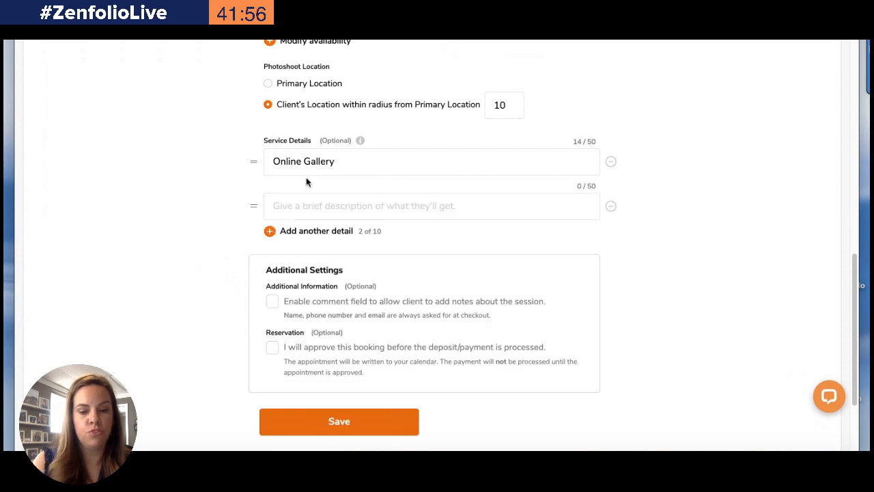
left_click(300, 209)
type("Up ")
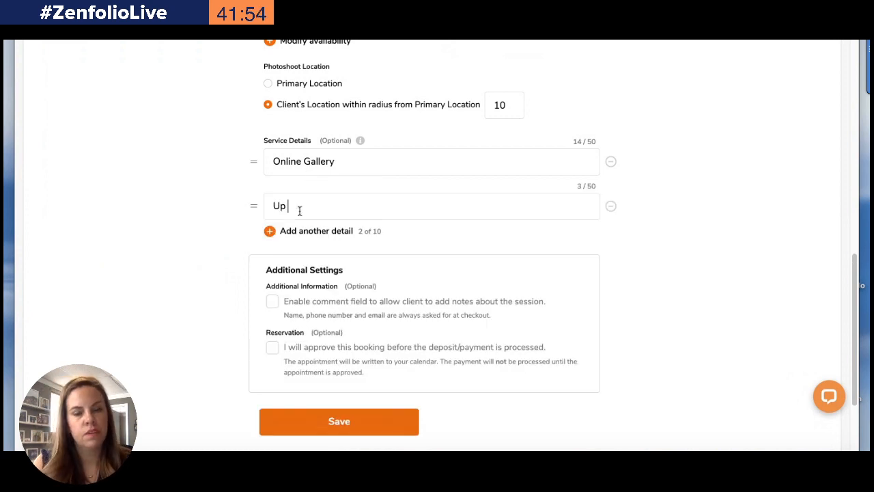
type("to 5 ")
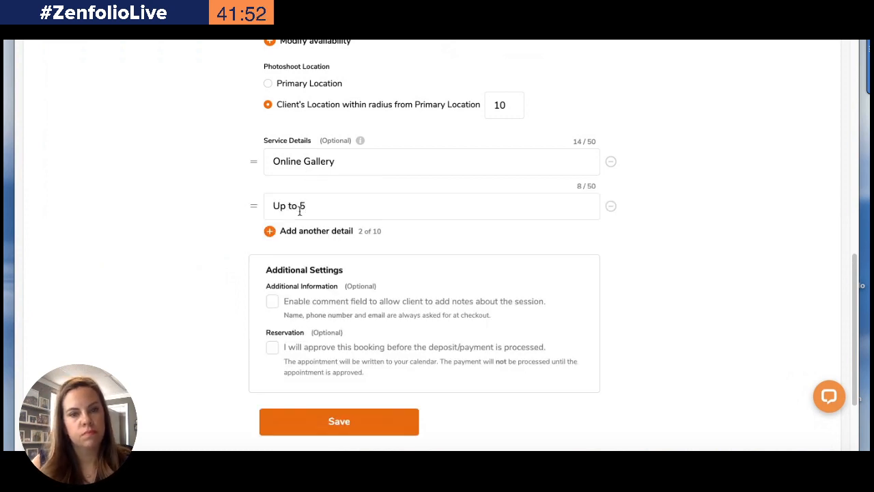
type("People")
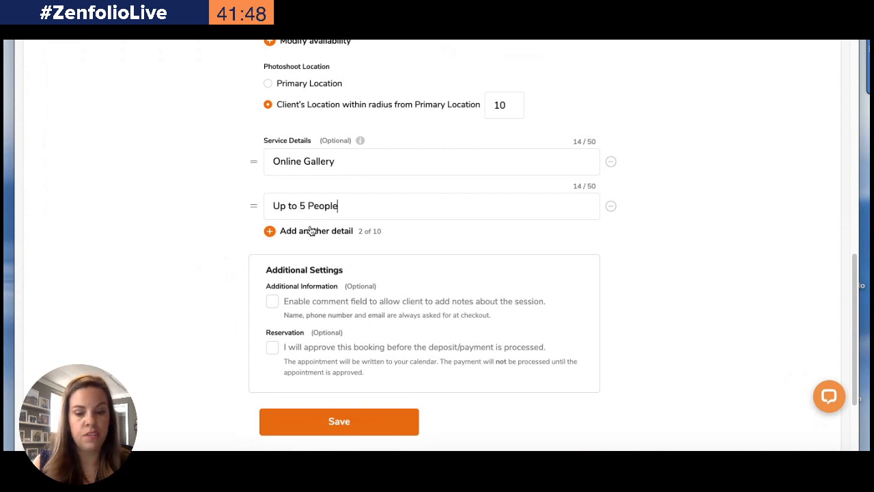
Add a third service detail reading "15-20 Images to Choose From"
left_click(312, 231)
type("1")
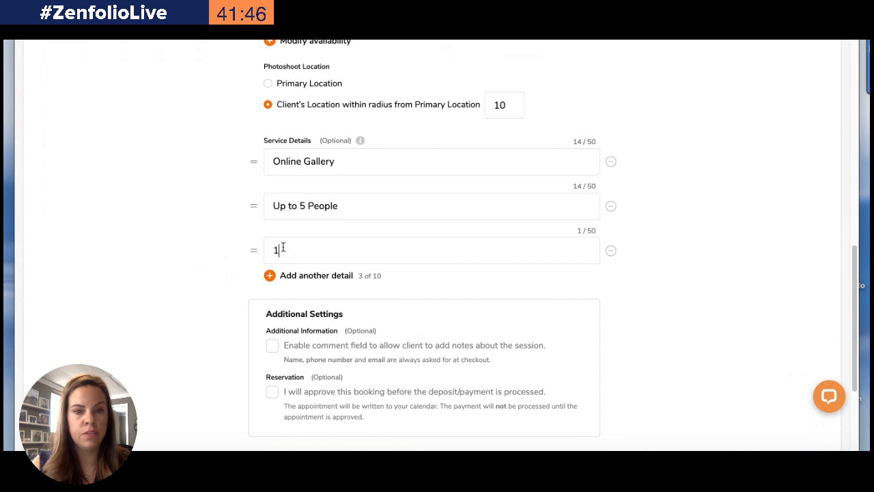
type("5-20 ")
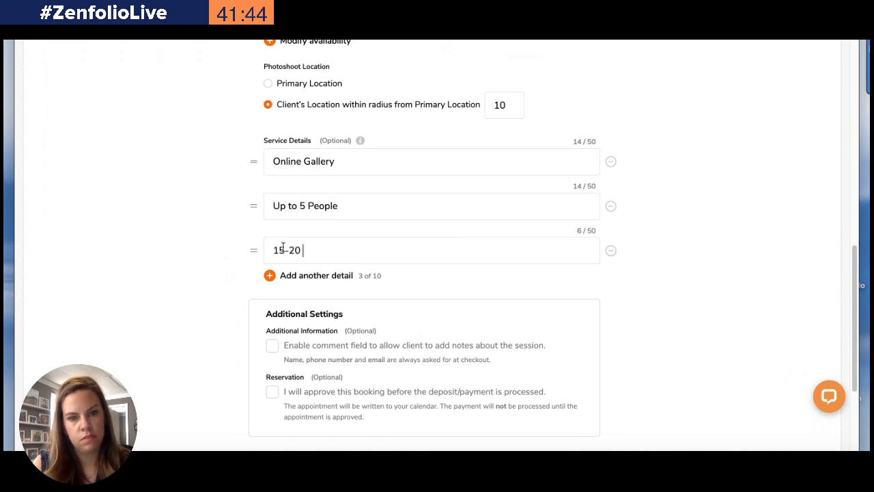
type("image")
key("BackSpace")
key("BackSpace")
key("BackSpace")
key("BackSpace")
key("BackSpace")
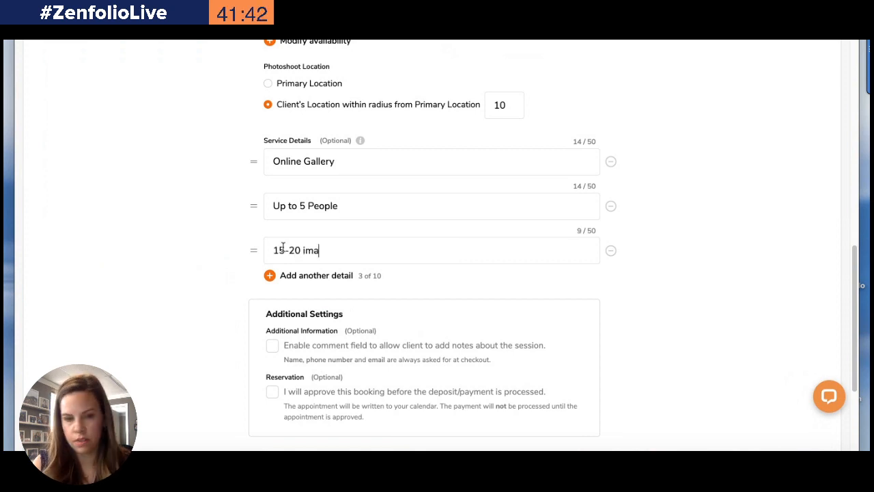
type("Images to Choose ")
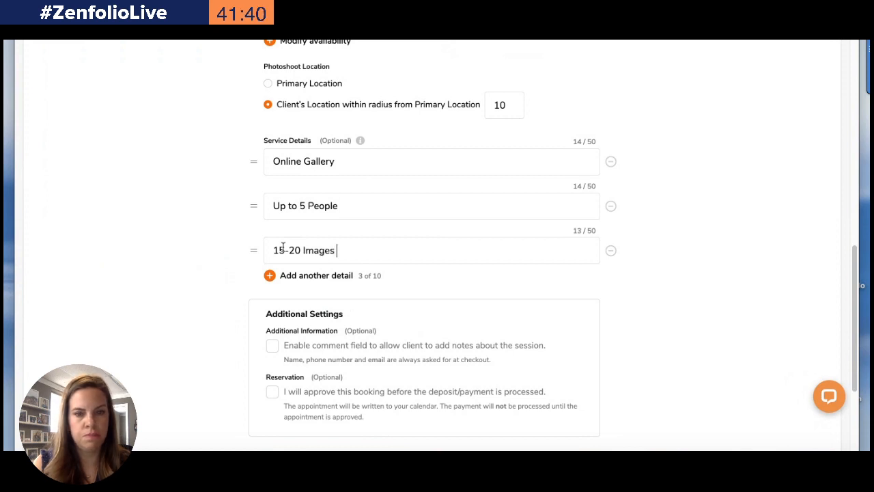
type("From")
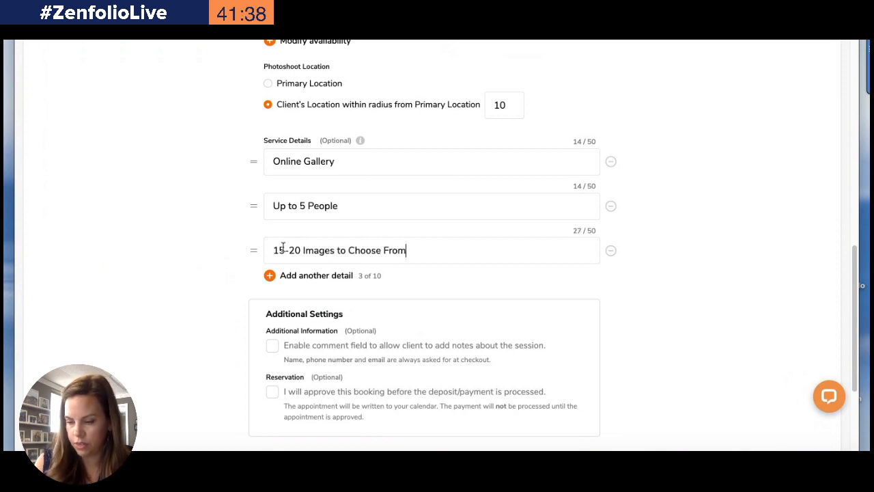
Add a fourth service detail reading "Fall setting with a lot of Color"
left_click(293, 282)
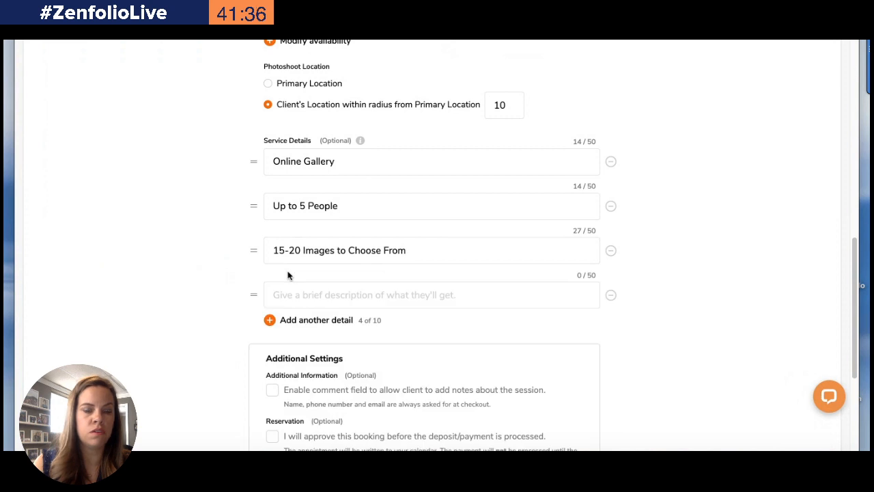
type("Fall")
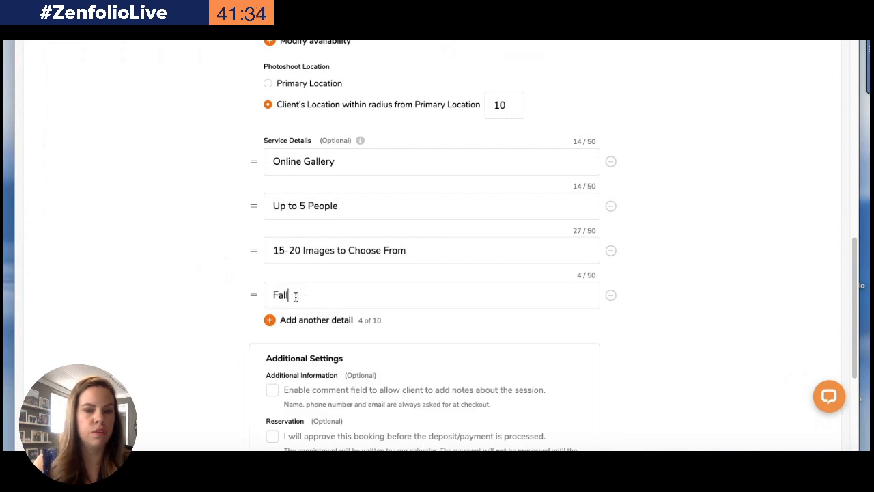
type(" setting with a lot of c")
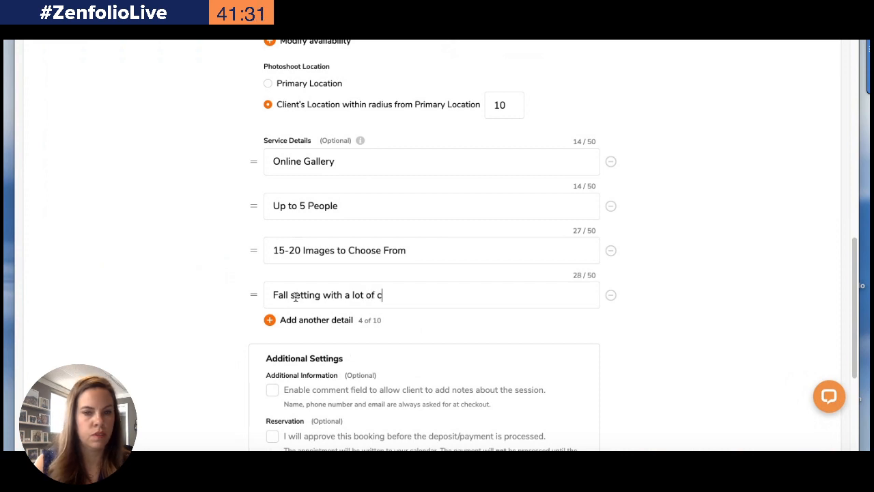
key("BackSpace")
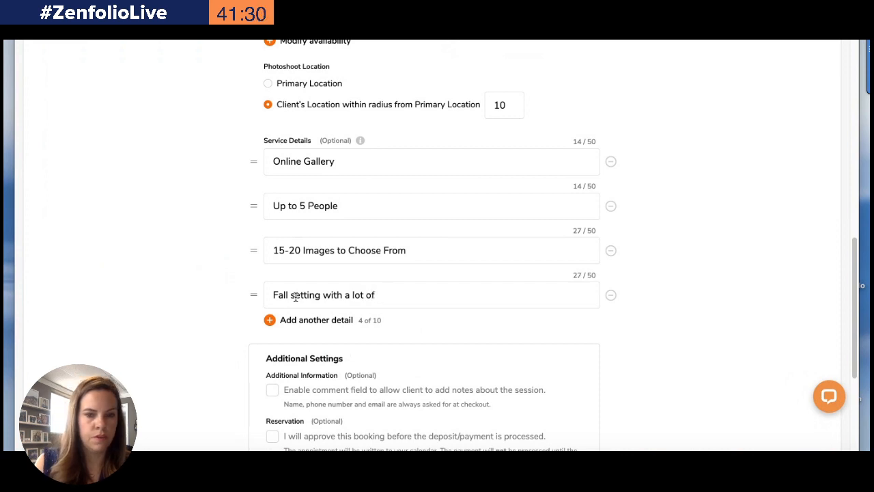
type("Color")
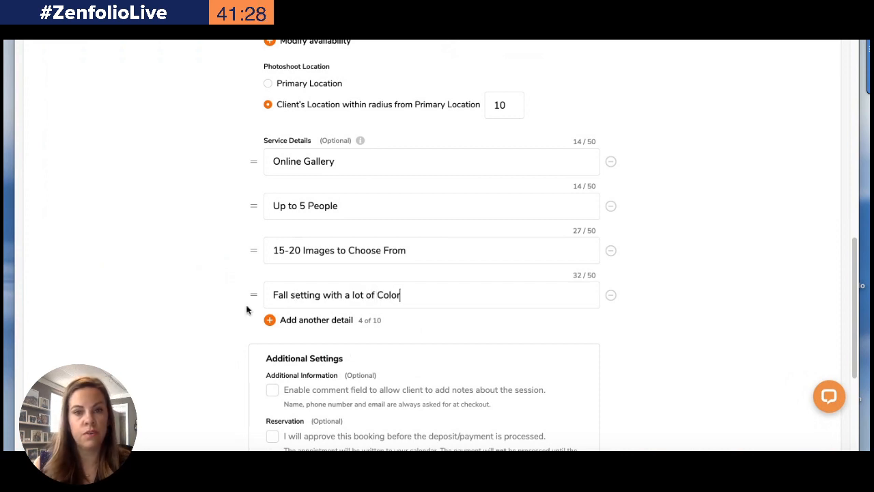
Enable the comment field for client session notes and save the service
scroll(338, 199, "down", 3)
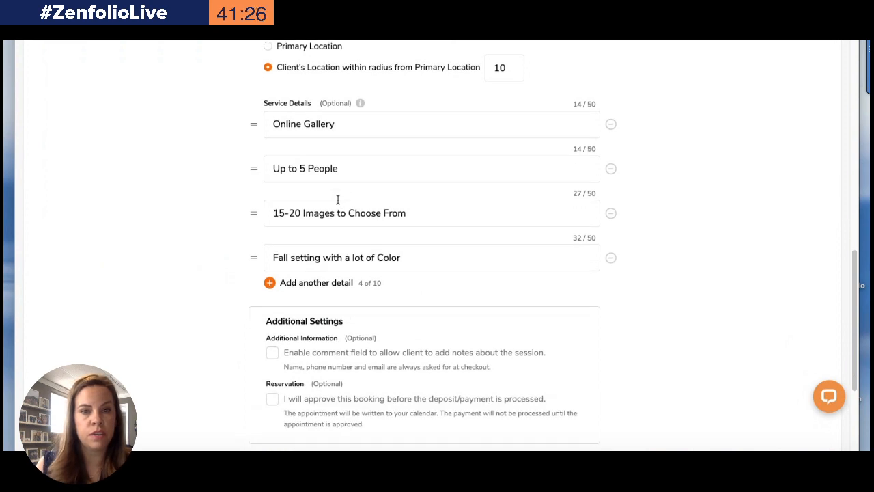
scroll(337, 199, "up", 3)
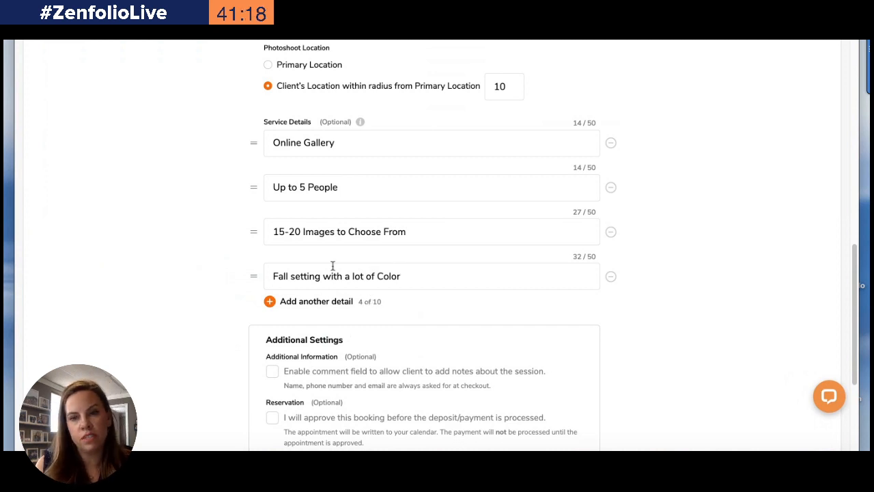
scroll(297, 150, "down", 3)
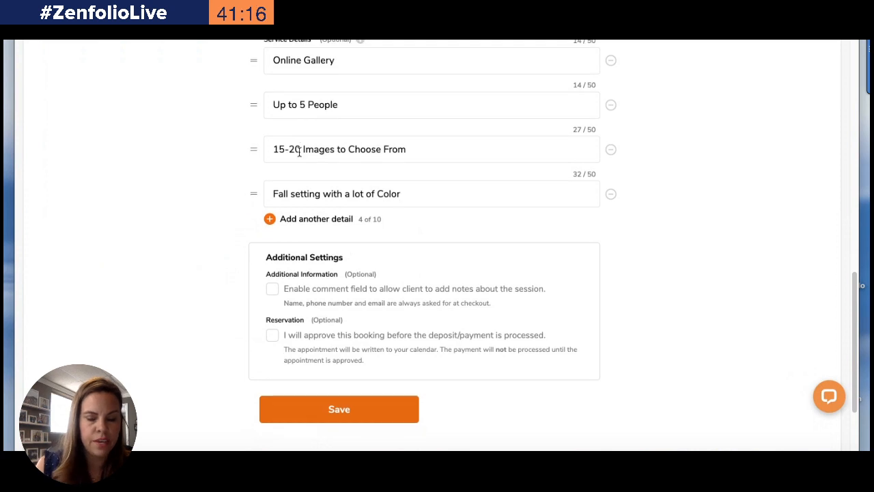
left_click(272, 291)
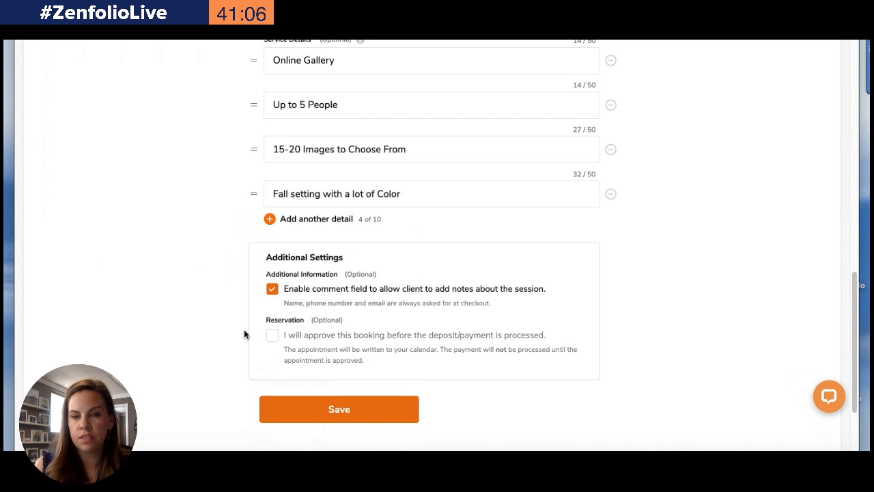
left_click(334, 411)
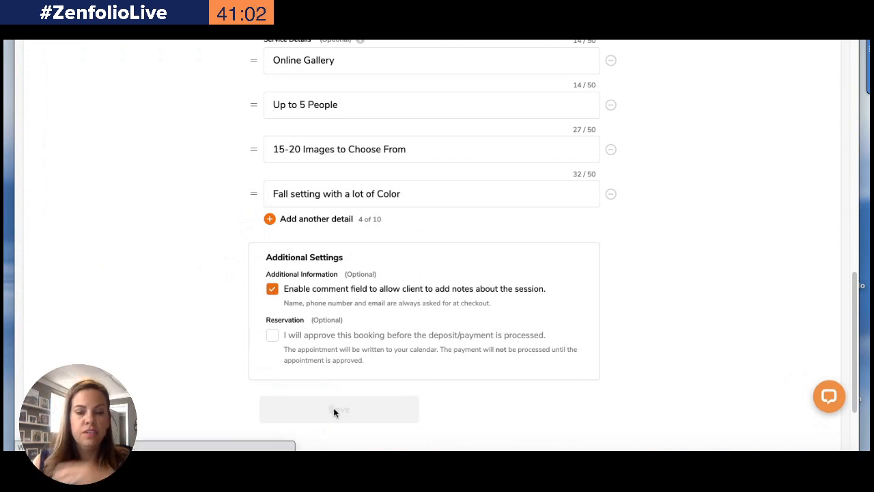
Review the new Fall Portraits in the Park service and the other shoot types in the services list
scroll(334, 411, "down", 5)
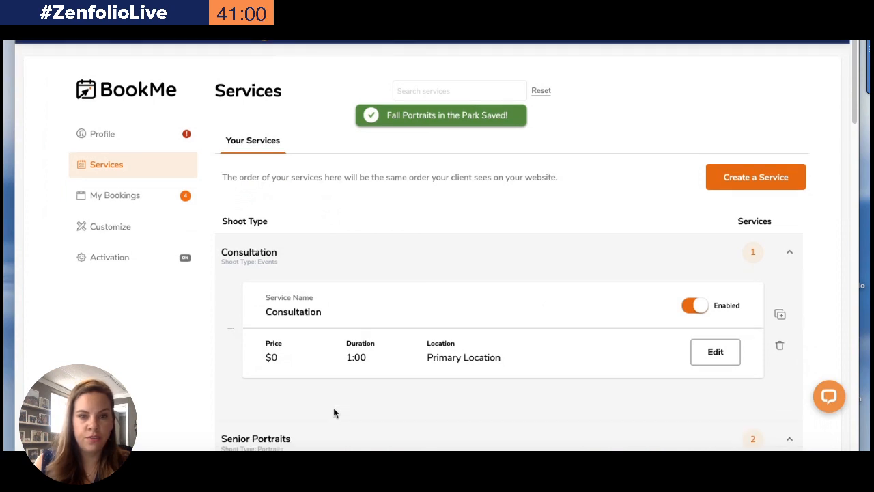
scroll(333, 412, "down", 8)
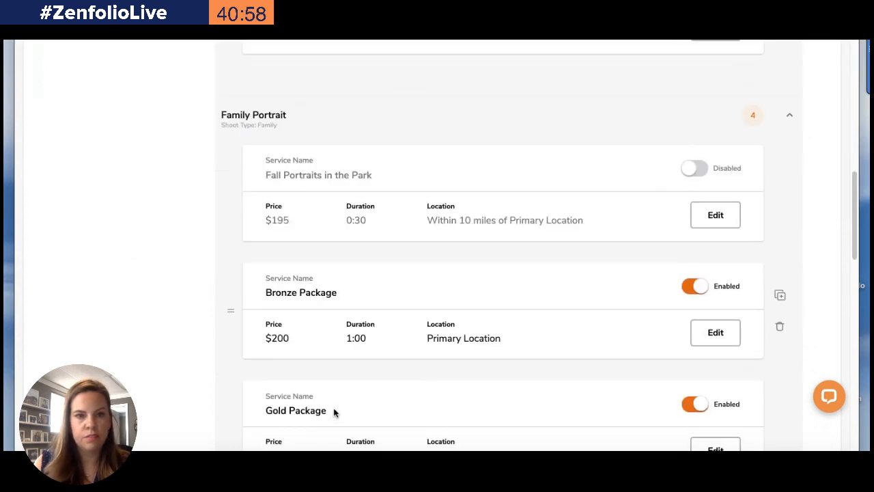
scroll(334, 411, "up", 3)
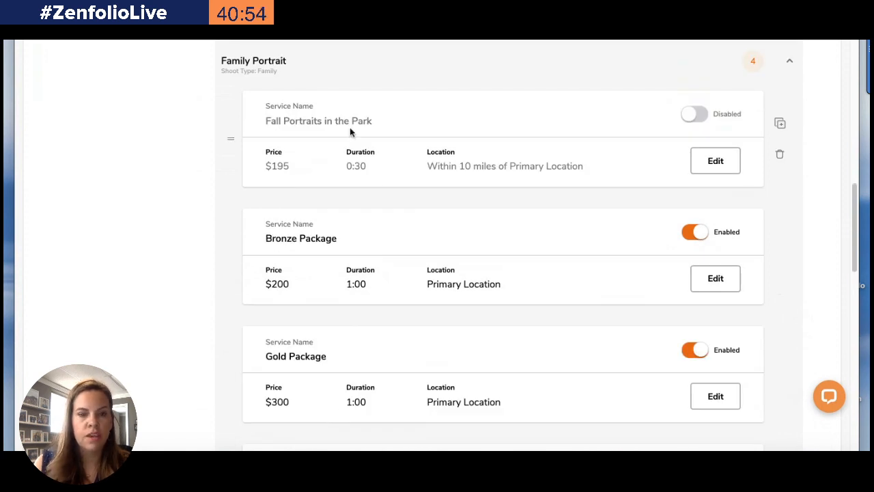
scroll(351, 136, "down", 5)
scroll(354, 154, "down", 7)
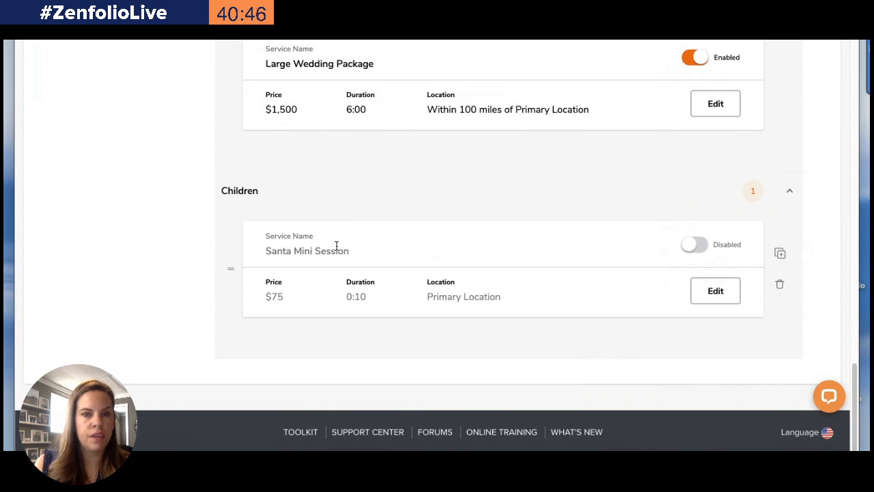
scroll(337, 246, "up", 15)
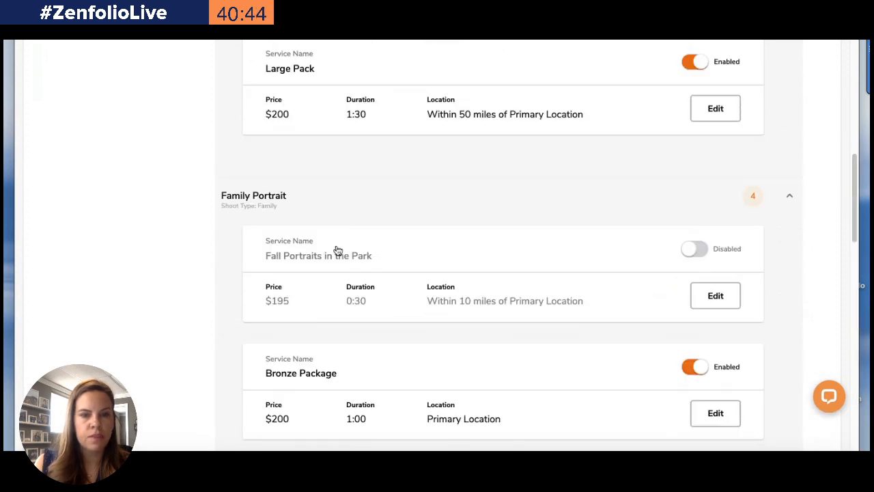
scroll(336, 247, "down", 15)
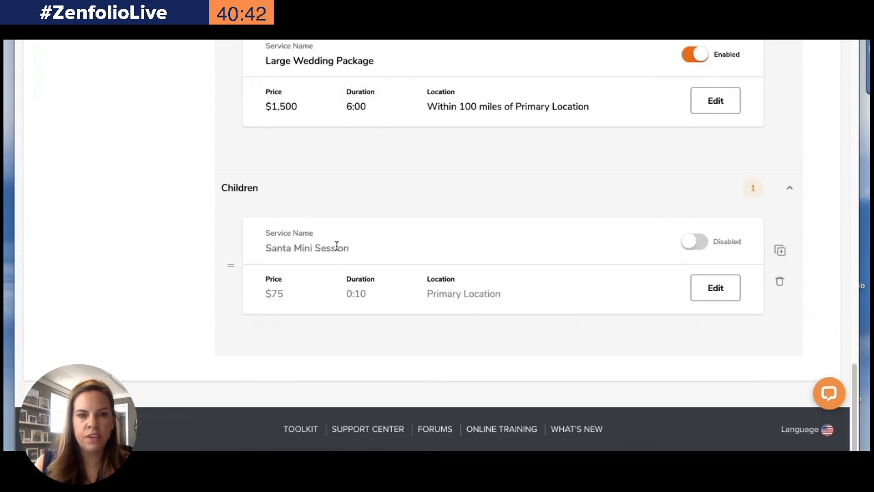
Rename the Children shoot type to "Santa"
mouse_move(245, 191)
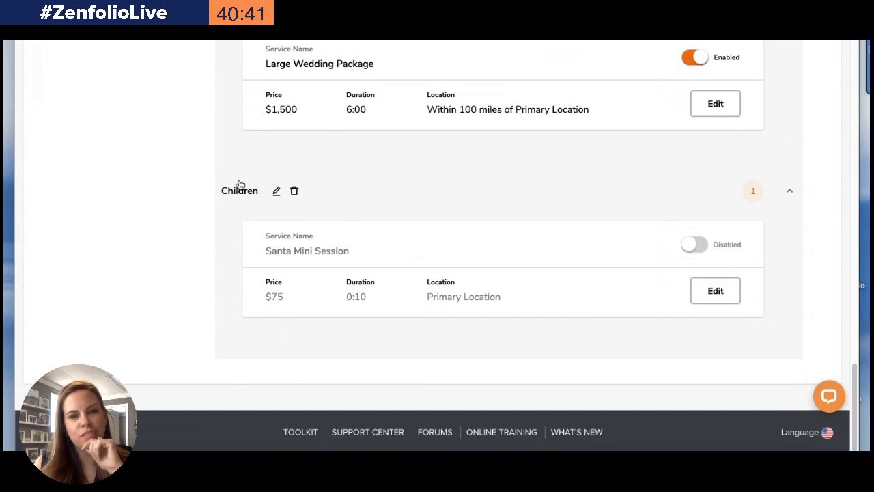
left_click(274, 191)
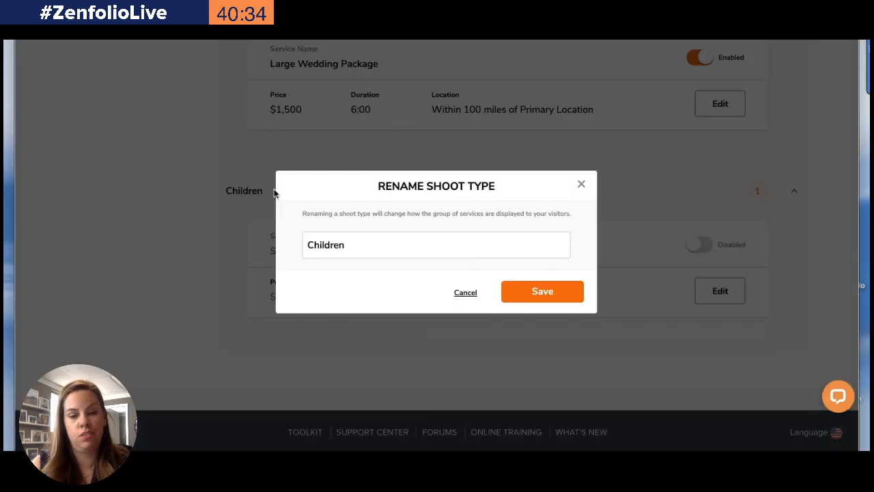
double_click(321, 244)
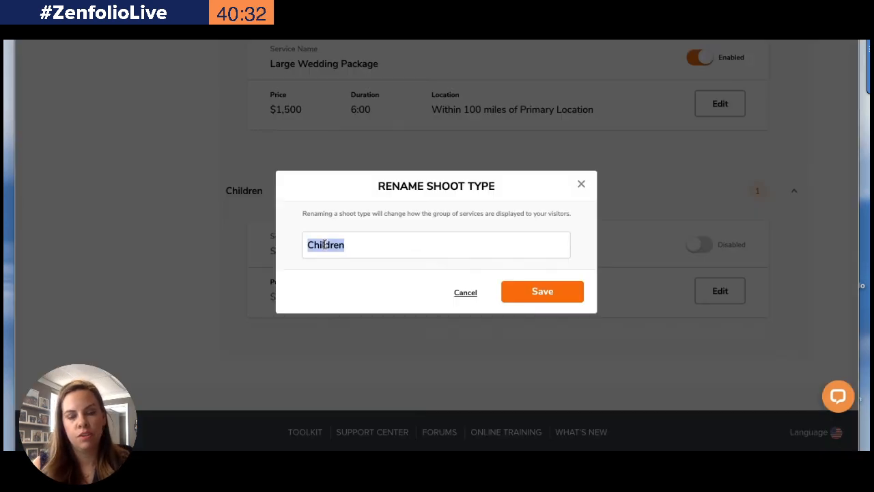
type("Santa")
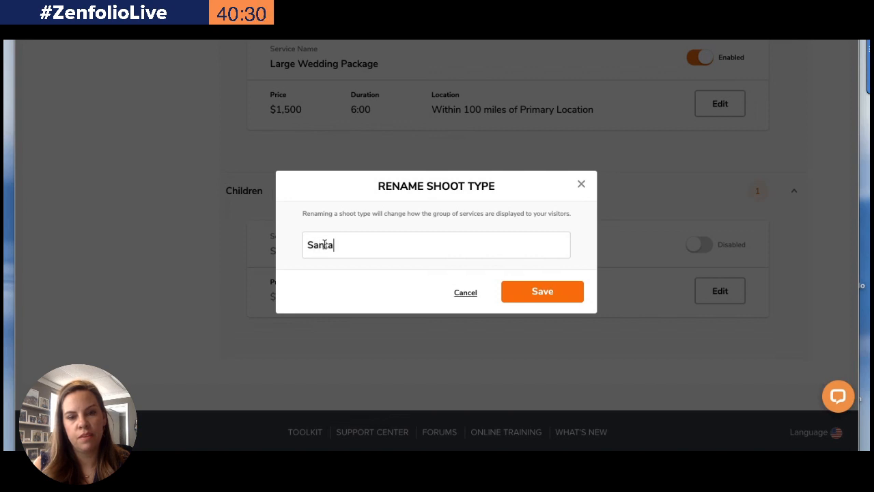
type(" Mini Session")
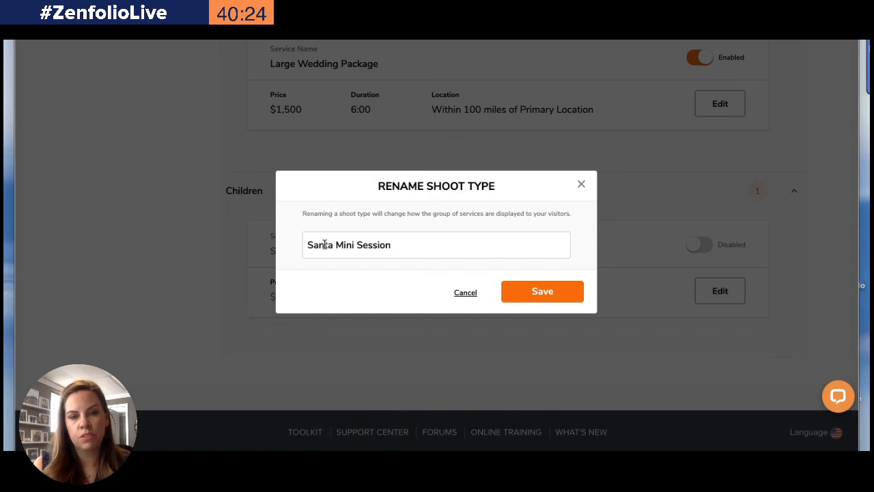
key("BackSpace")
key("BackSpace")
key("BackSpace")
key("BackSpace")
key("BackSpace")
key("BackSpace")
key("BackSpace")
key("BackSpace")
key("BackSpace")
key("BackSpace")
key("BackSpace")
key("BackSpace")
key("BackSpace")
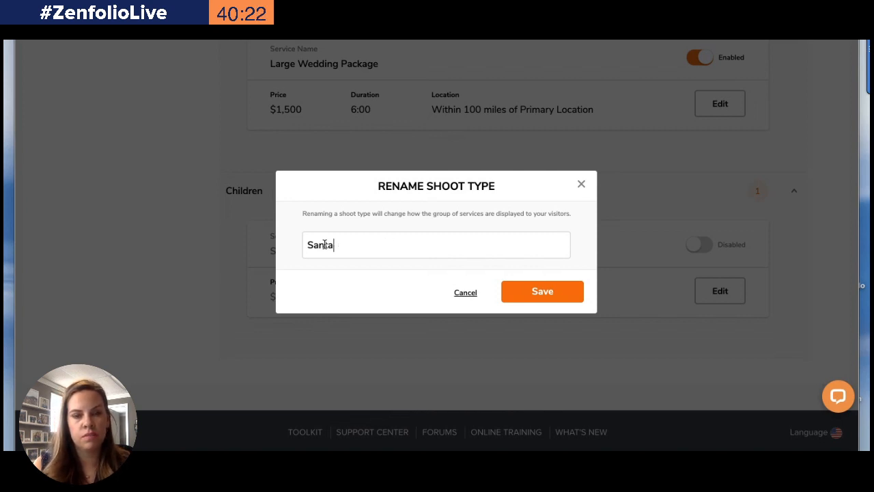
type("S")
type("ession")
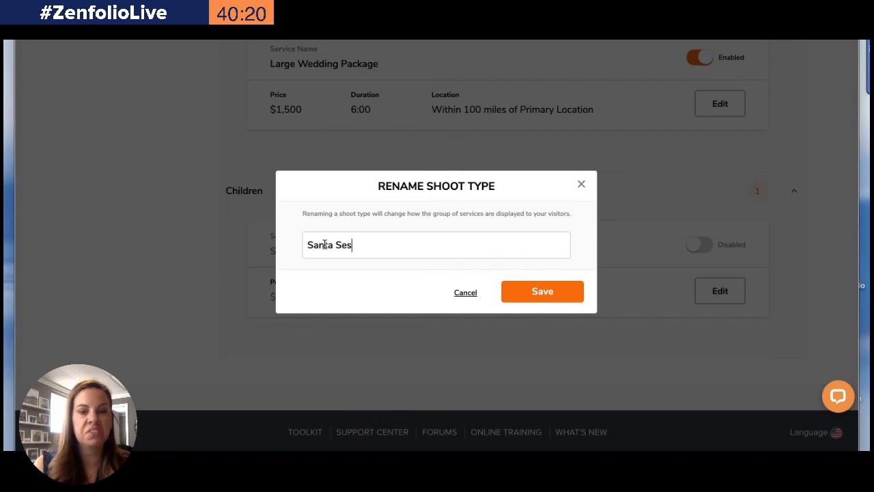
key("BackSpace")
key("BackSpace")
key("BackSpace")
key("BackSpace")
key("BackSpace")
key("BackSpace")
key("BackSpace")
key("BackSpace")
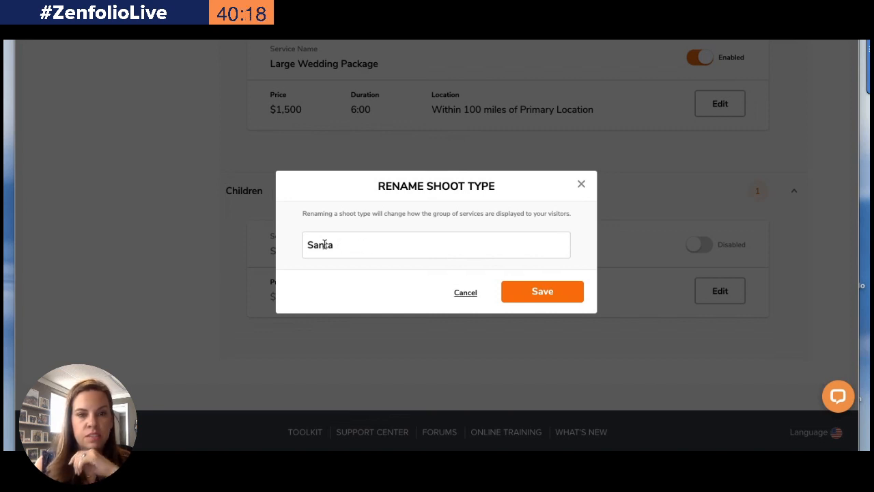
left_click(517, 291)
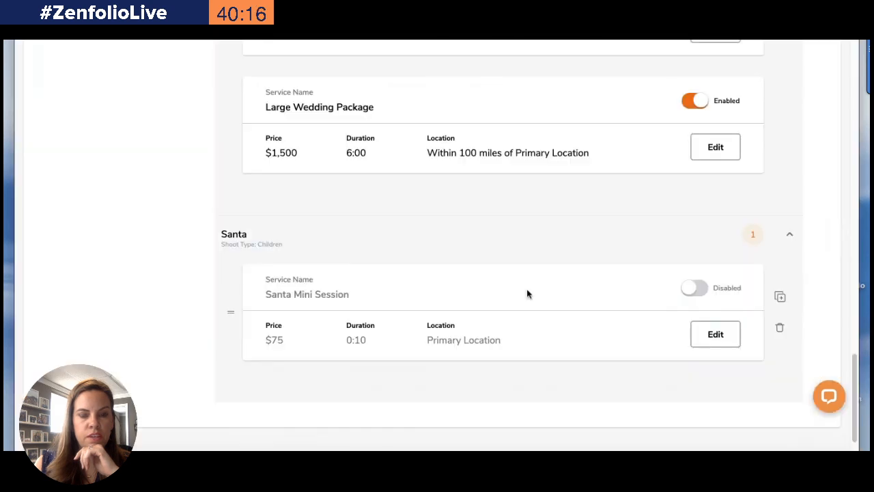
scroll(255, 335, "down", 20)
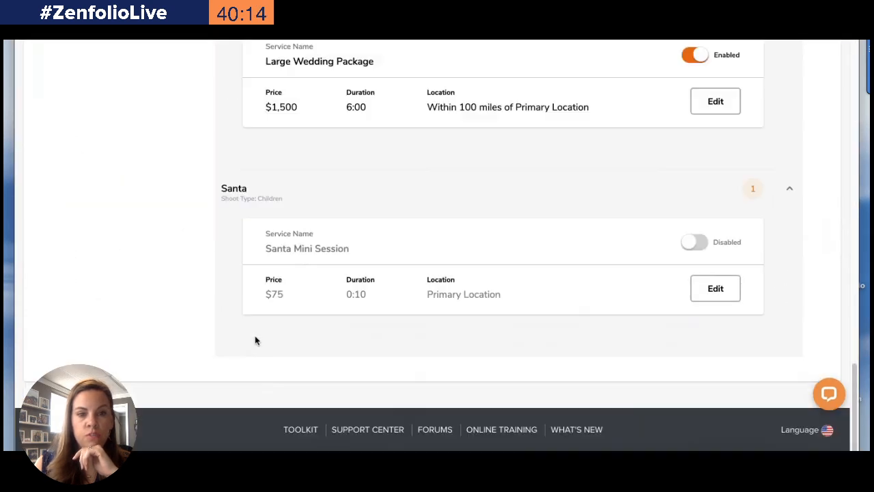
Enable the Fall Portraits in the Park service and the Santa Mini Session service in the services list
mouse_move(228, 209)
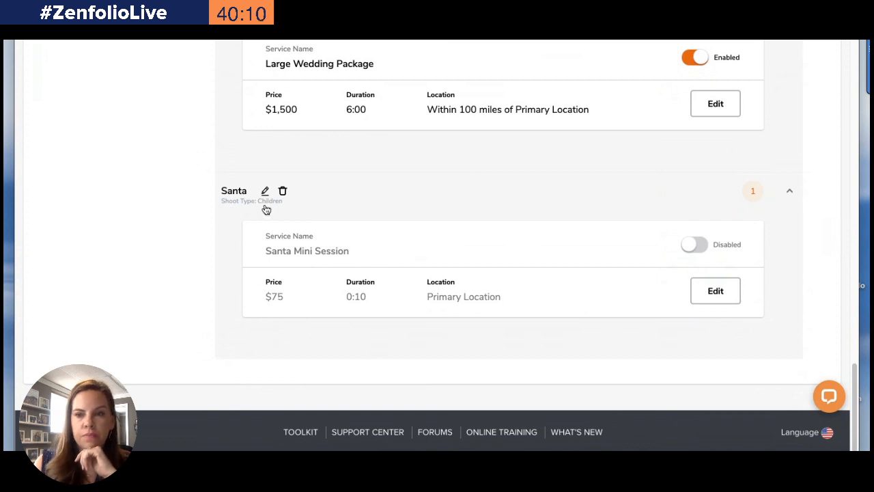
scroll(234, 191, "up", 20)
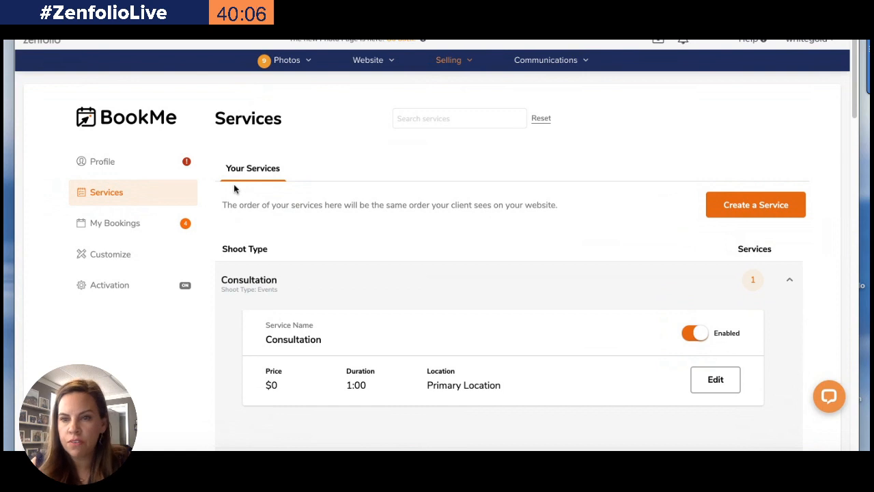
scroll(233, 184, "down", 15)
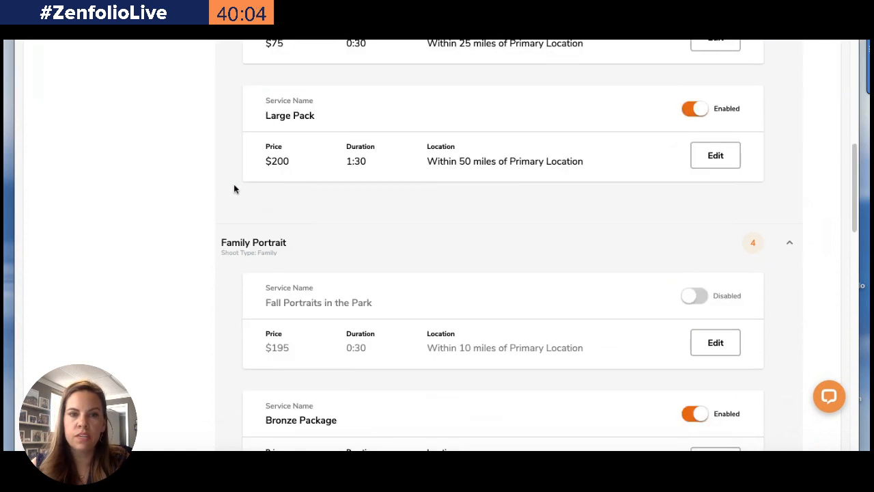
scroll(233, 189, "up", 2)
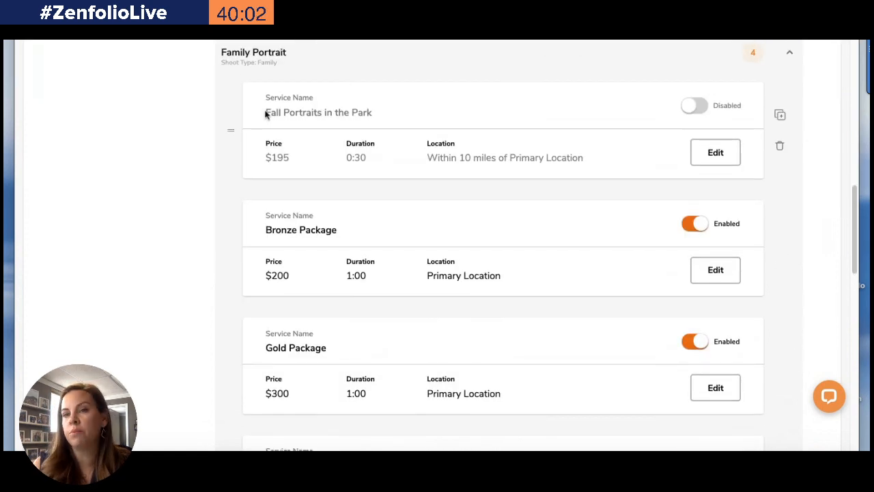
left_click(694, 106)
scroll(460, 146, "down", 10)
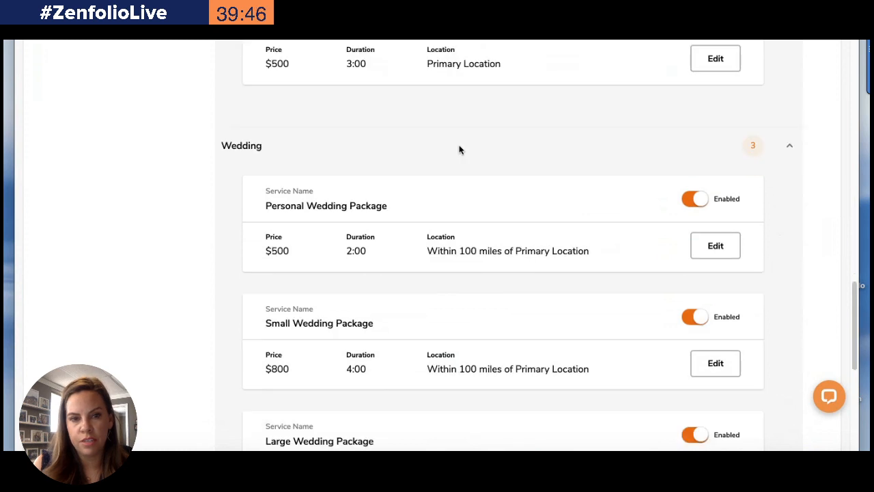
scroll(560, 182, "up", 1)
left_click(698, 245)
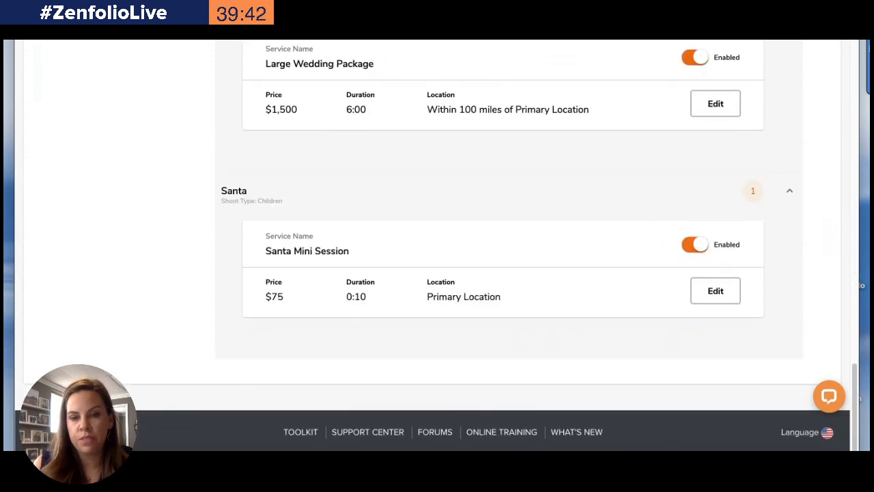
Switch to the website tab, open the booking widget and expand the Family Portrait shoot type
key("ctrl+Tab")
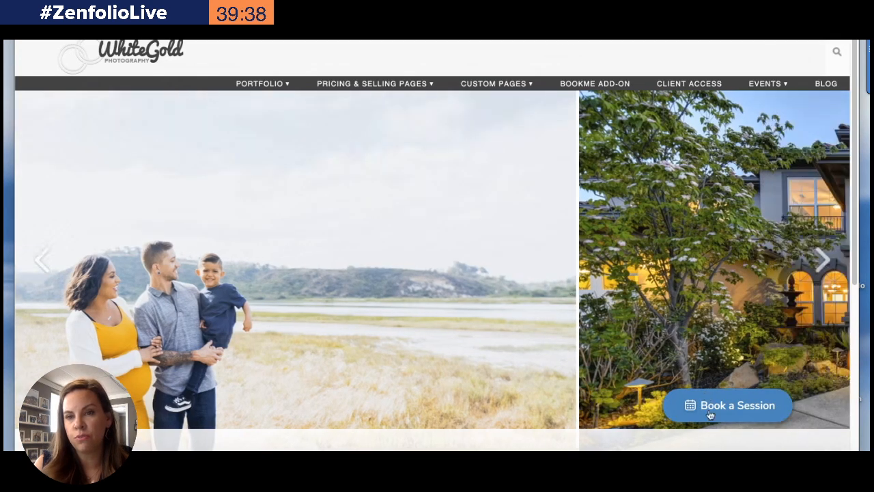
left_click(710, 413)
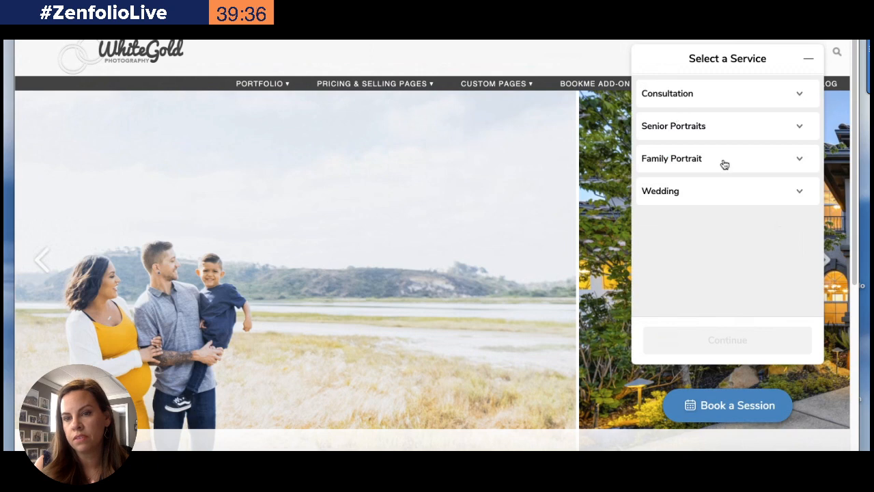
left_click(735, 166)
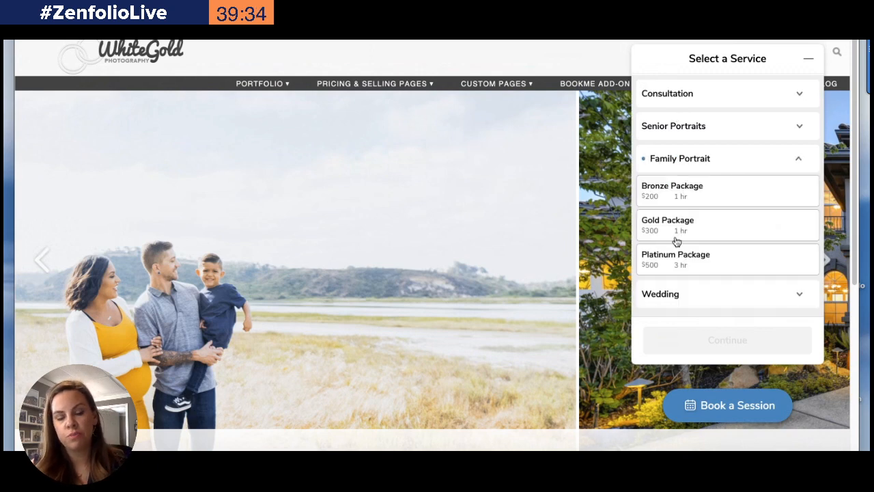
Reload the website, reopen the booking widget and choose the Santa Mini Session under Santa to continue
left_click(435, 52)
key("super+r")
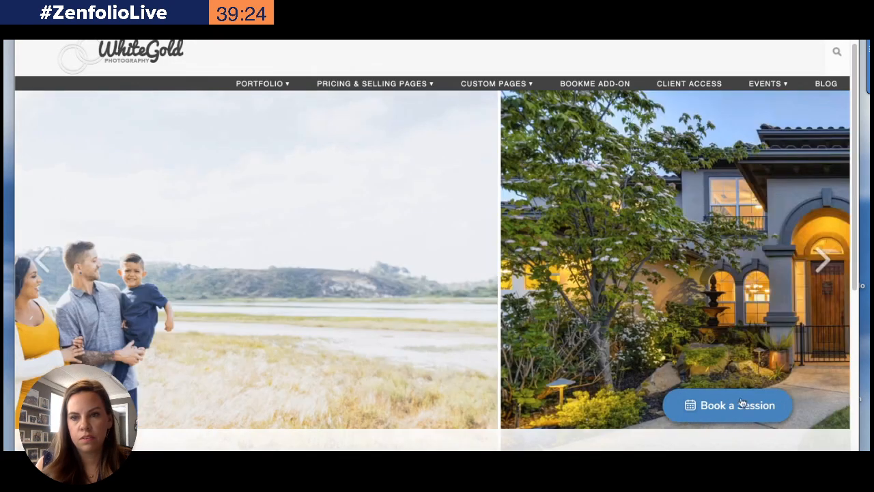
left_click(742, 404)
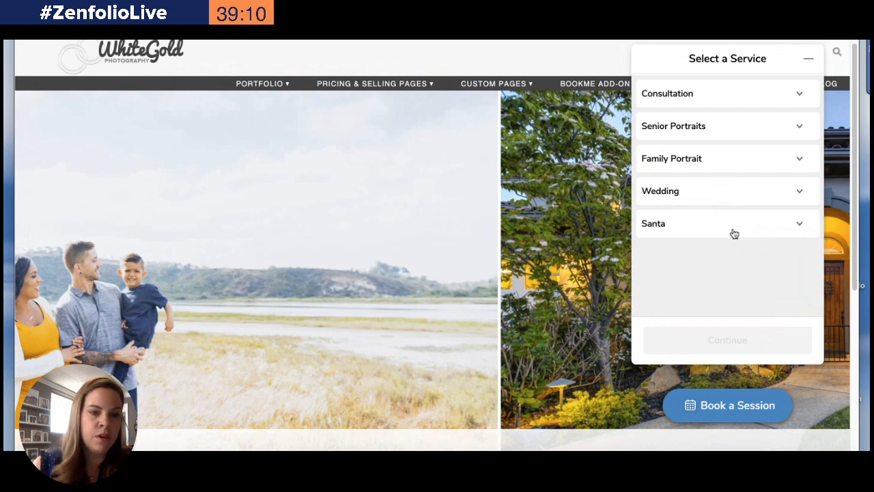
left_click(694, 233)
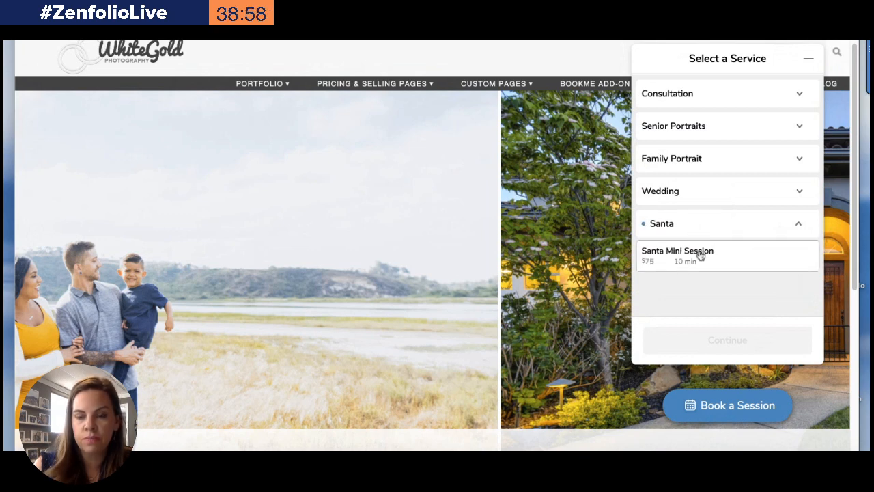
left_click(695, 259)
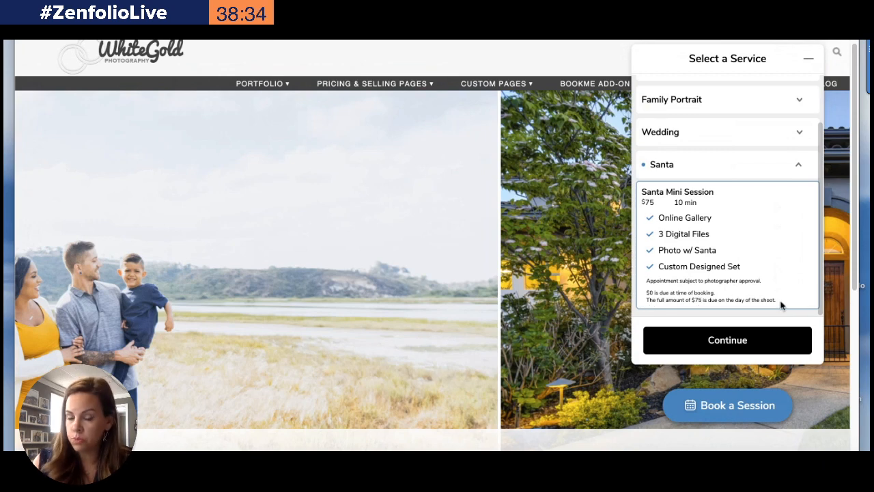
left_click(731, 349)
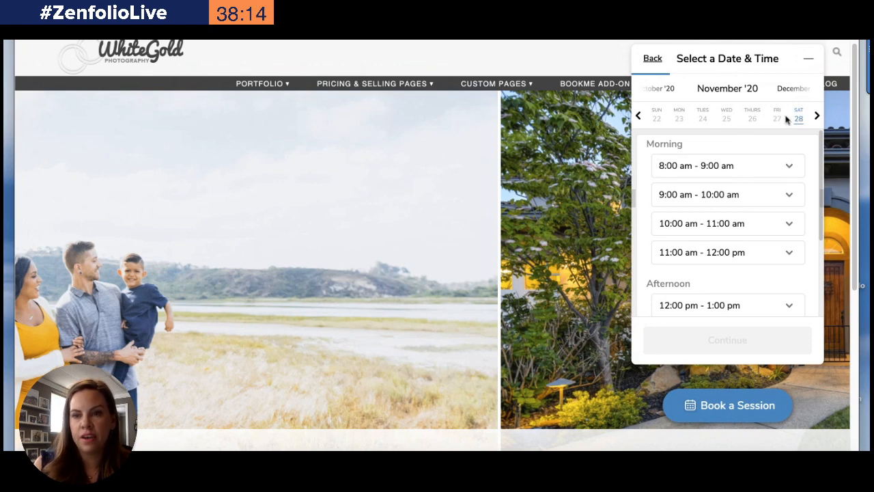
Examine the available time slots for earlier weeks, then reselect the Santa Mini Session and continue
left_click(790, 165)
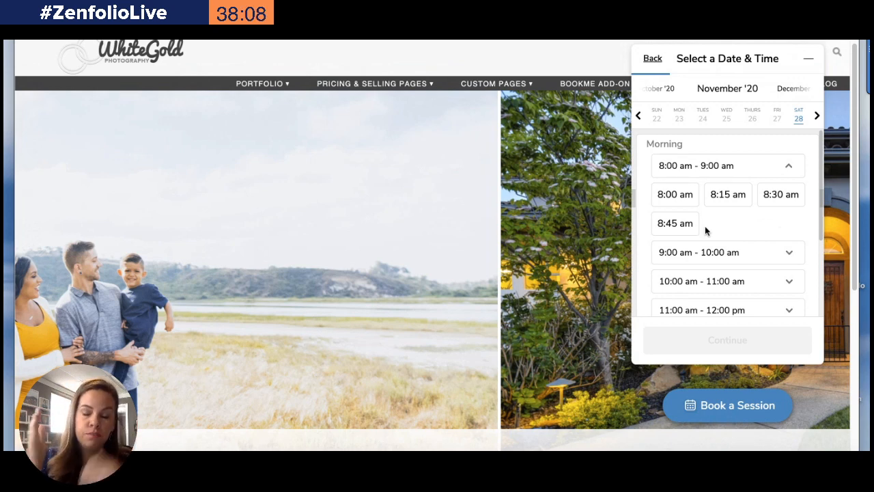
left_click(639, 116)
left_click(639, 116)
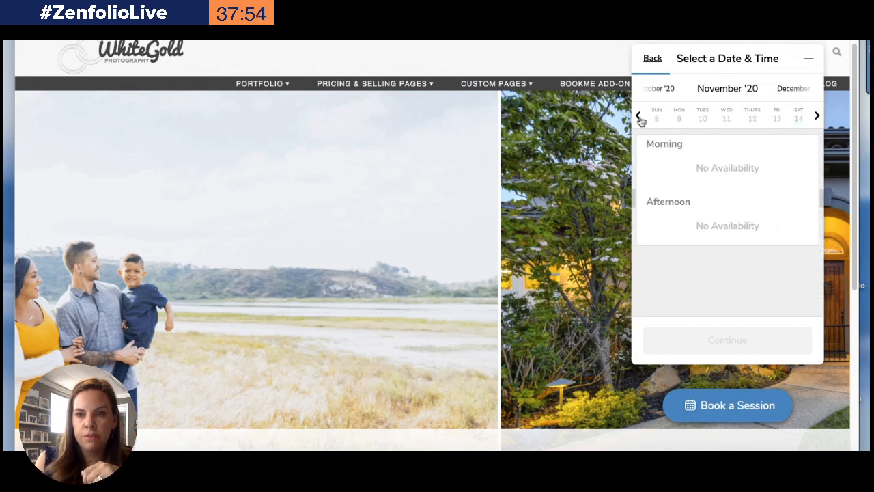
left_click(652, 59)
left_click(688, 228)
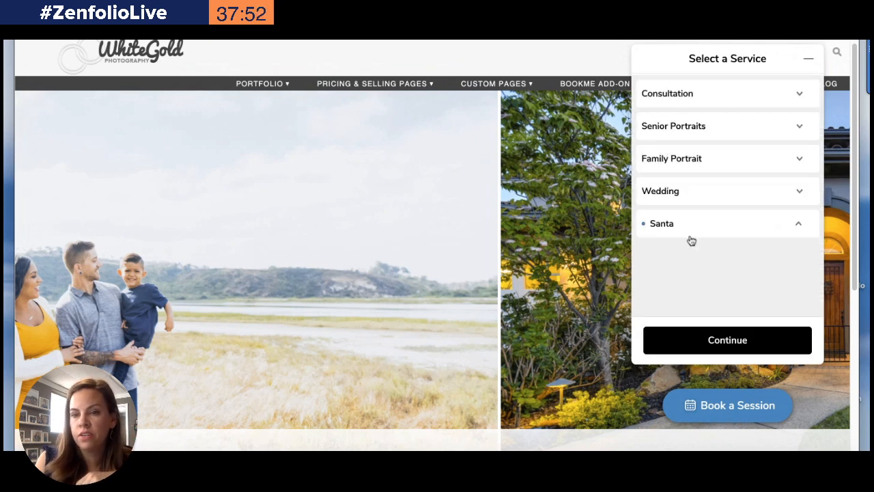
left_click(729, 340)
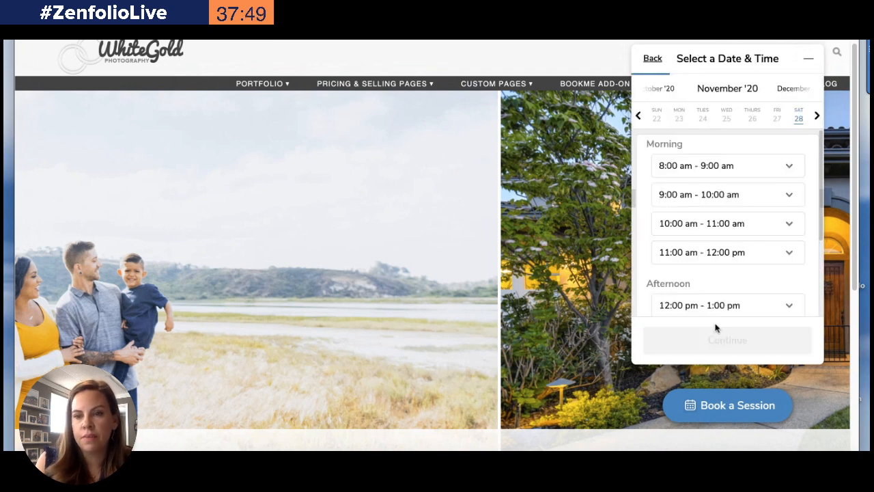
Book the 8:45 am slot on Saturday, November 28 and continue past the location page
left_click(736, 166)
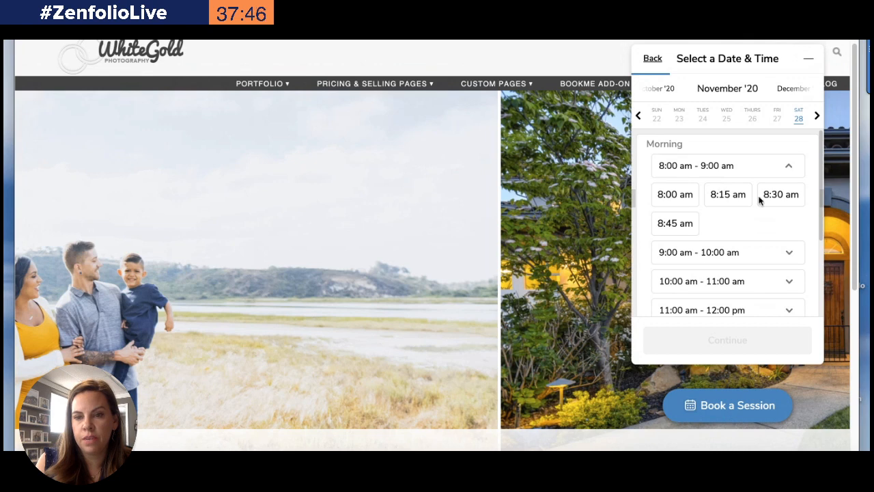
left_click(673, 227)
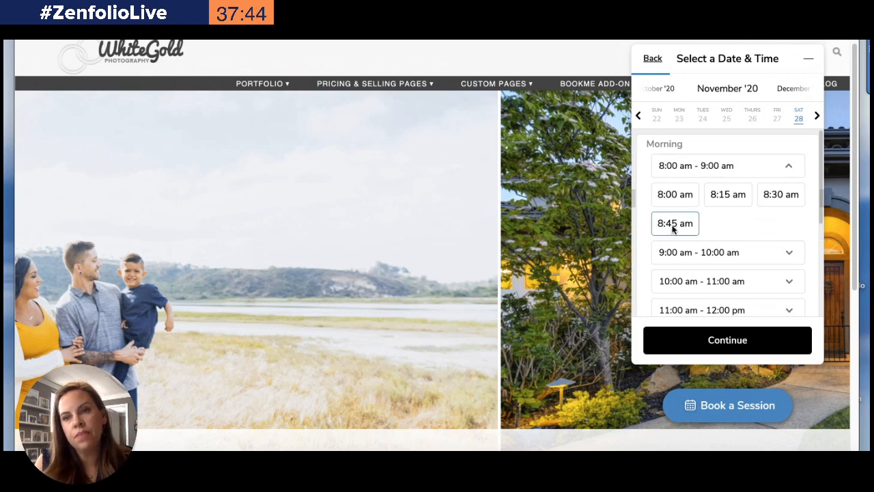
left_click(729, 340)
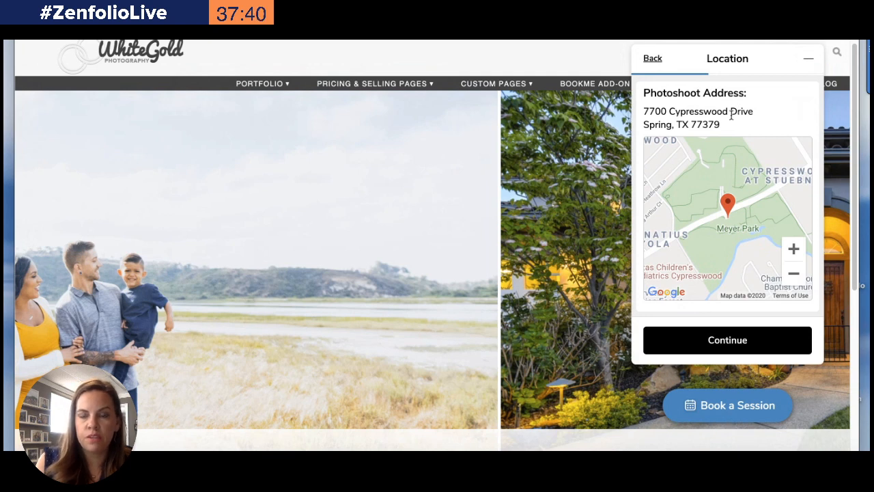
left_click(734, 341)
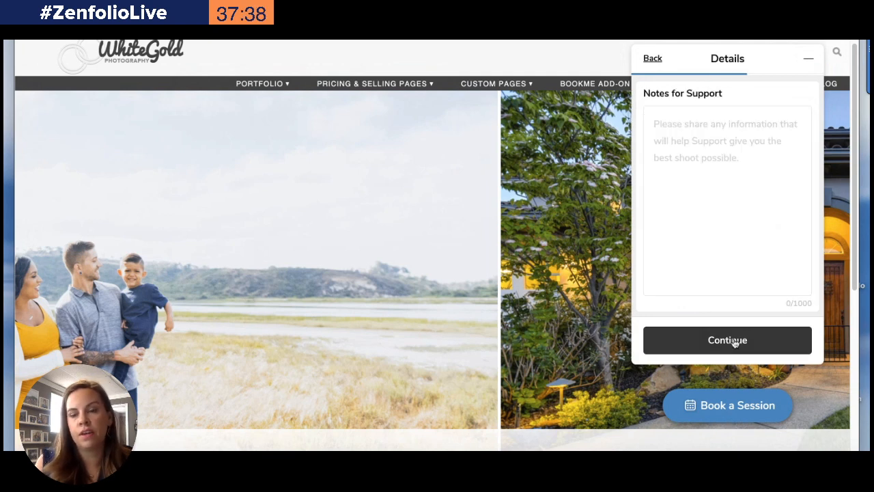
Enter "T-rex and 1 year old for the photoshoot" in the Notes for Support field
left_click(683, 127)
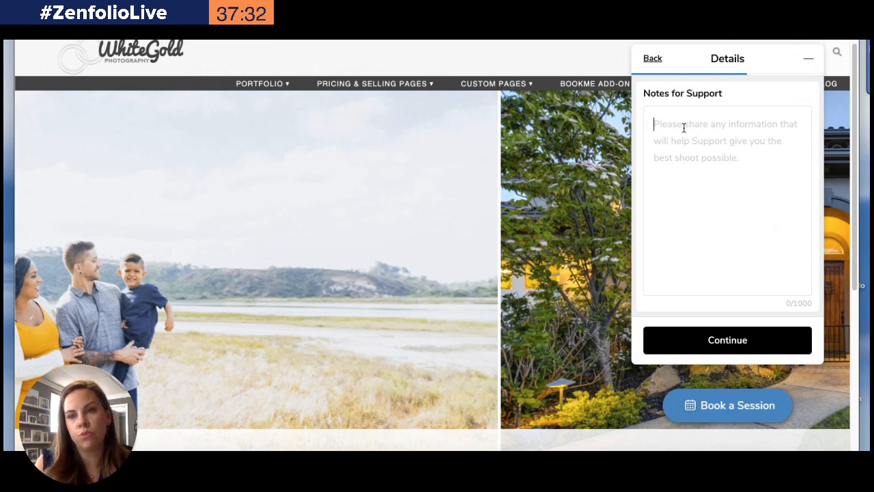
left_click_drag(686, 94, 723, 97)
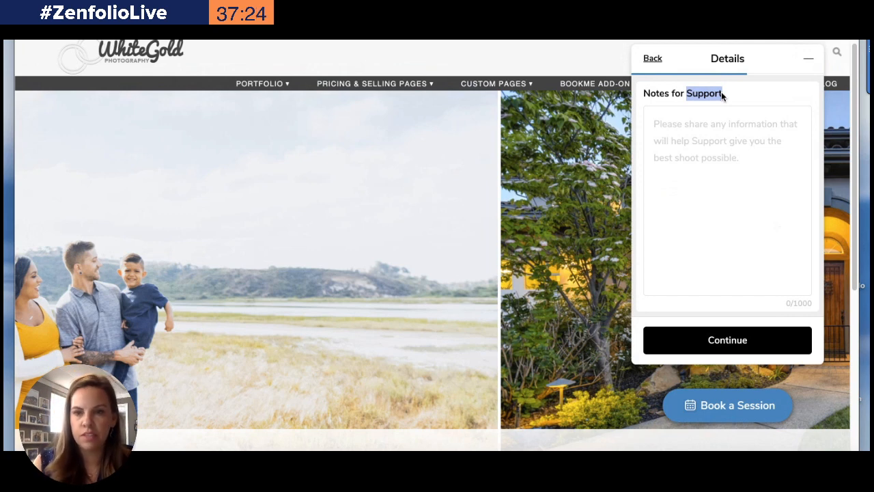
left_click(681, 143)
type("H")
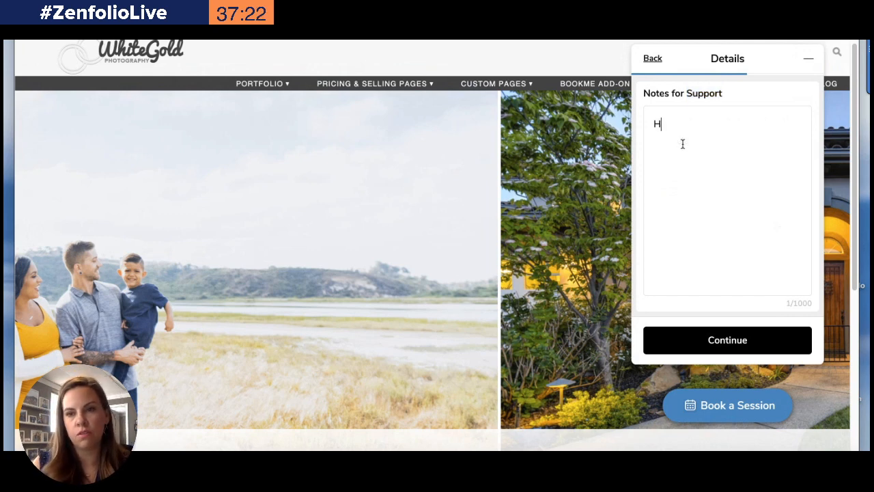
key("BackSpace")
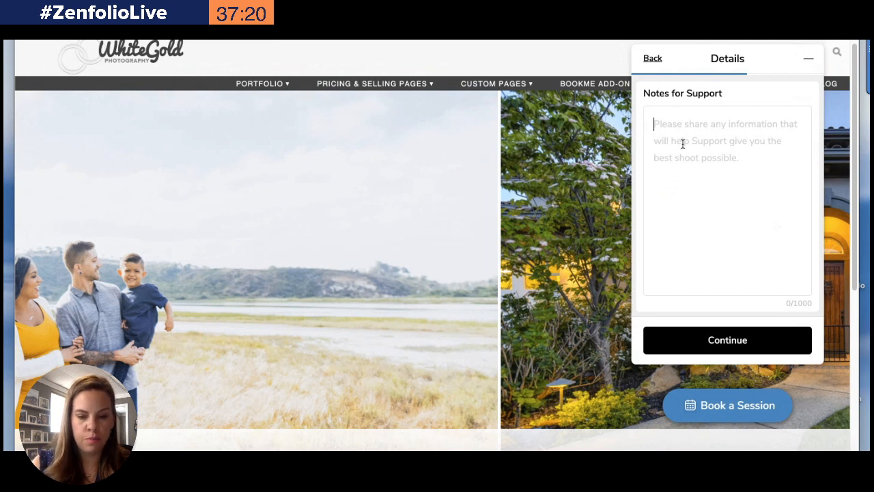
type("T")
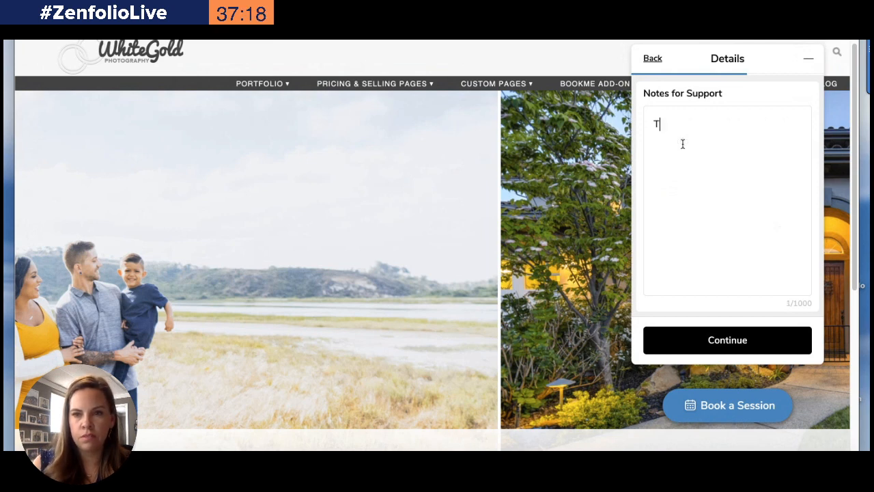
type("yra")
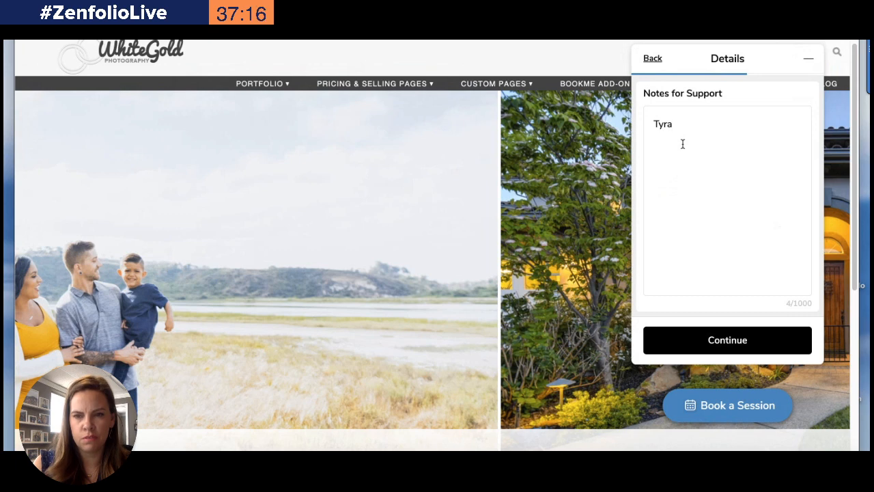
type("n")
key("BackSpace")
key("BackSpace")
key("BackSpace")
key("BackSpace")
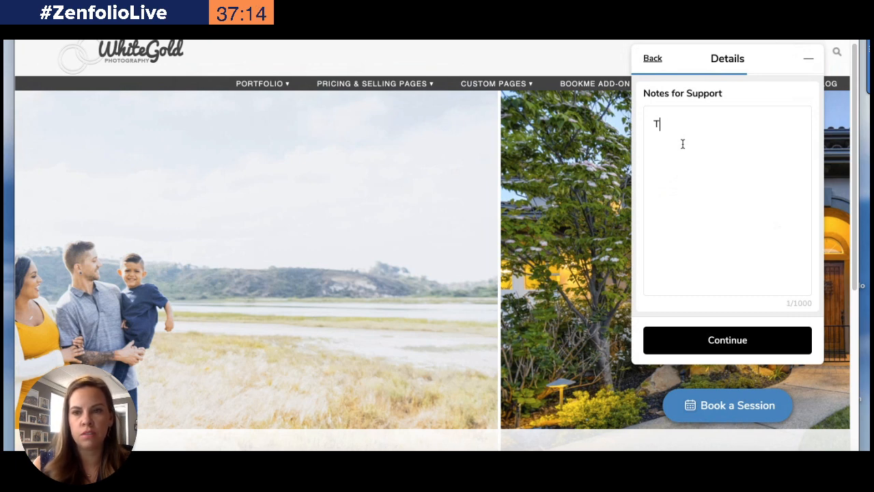
type("-re")
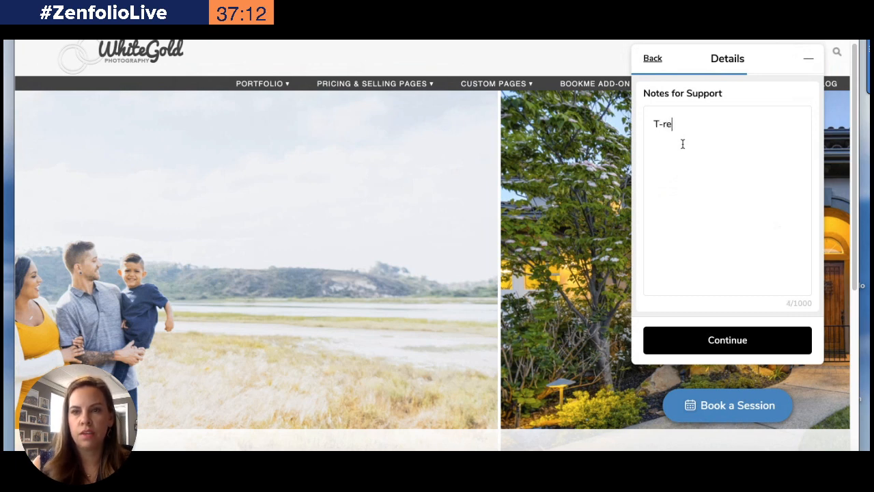
type("x")
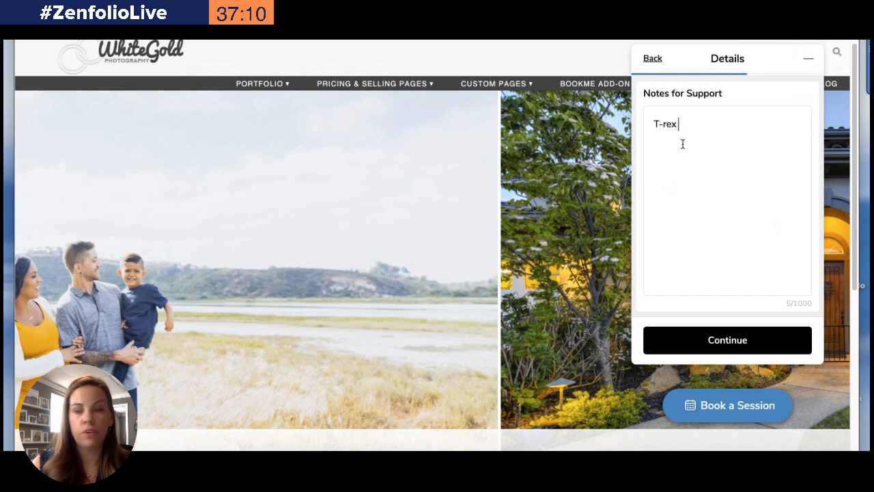
type(" and 1 year old")
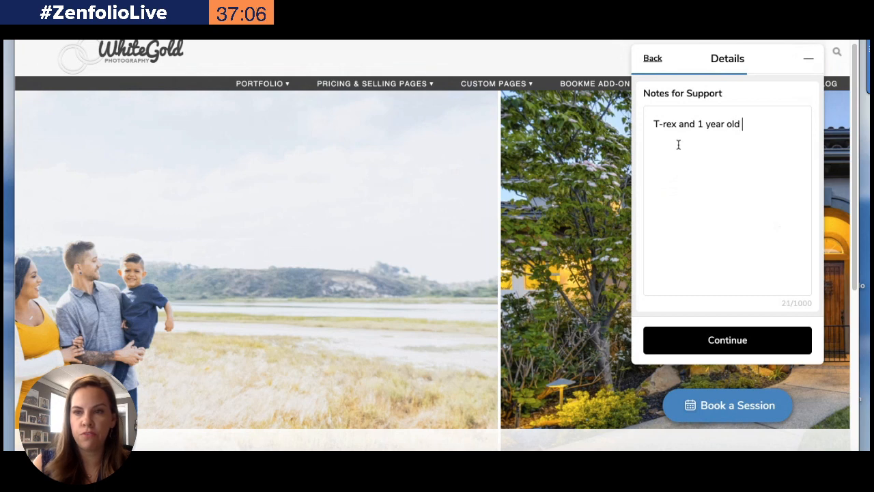
type("  for hte ph")
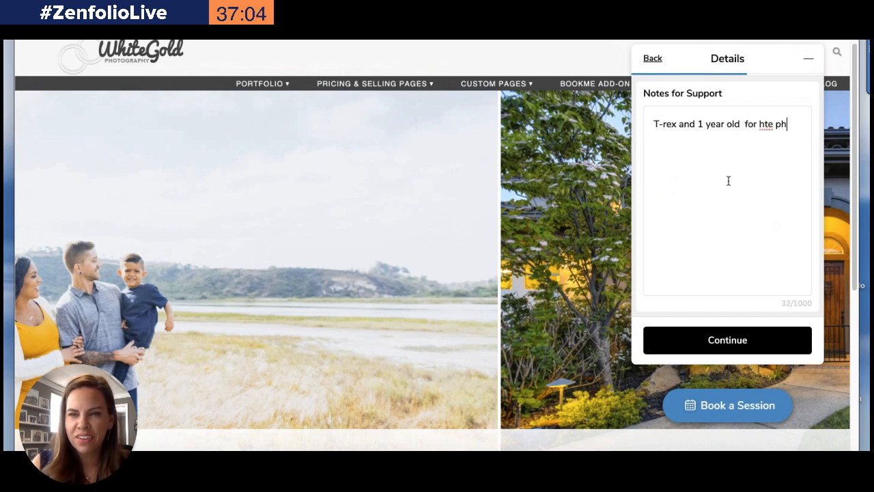
key("BackSpace")
key("BackSpace")
key("BackSpace")
key("BackSpace")
key("BackSpace")
key("BackSpace")
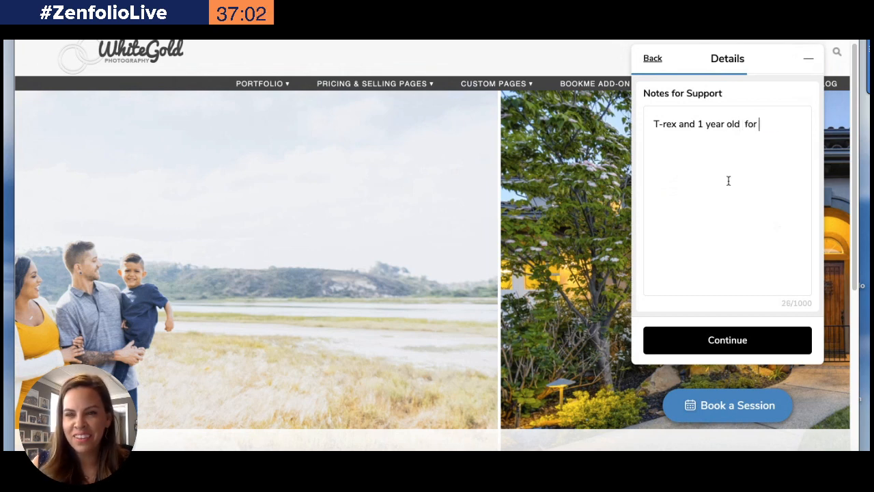
type("the photoshoot")
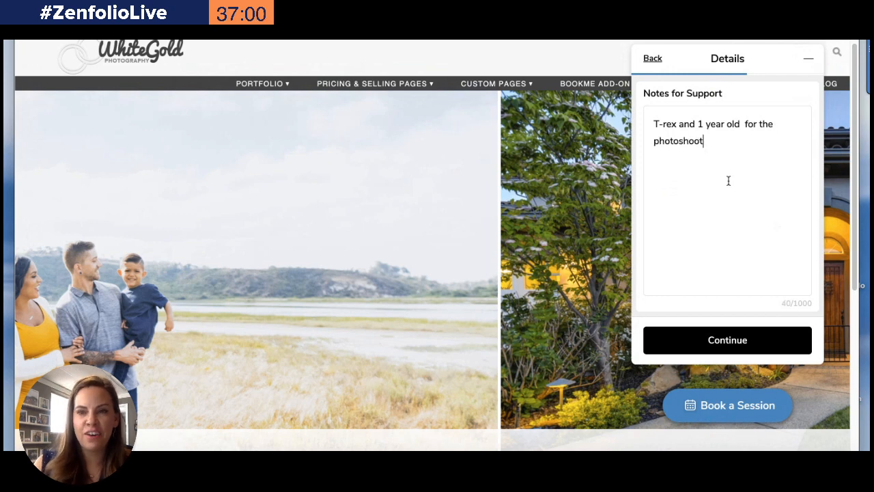
Continue to the order page and enter the contact's full name
left_click(724, 341)
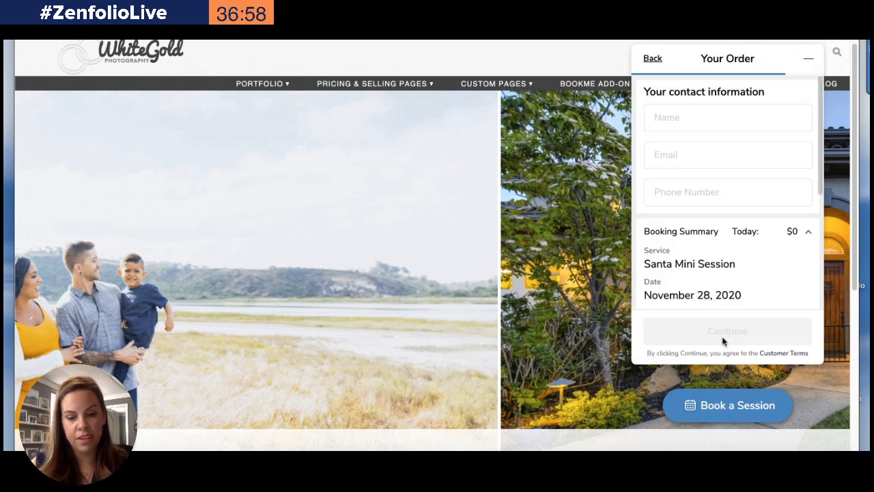
left_click(677, 117)
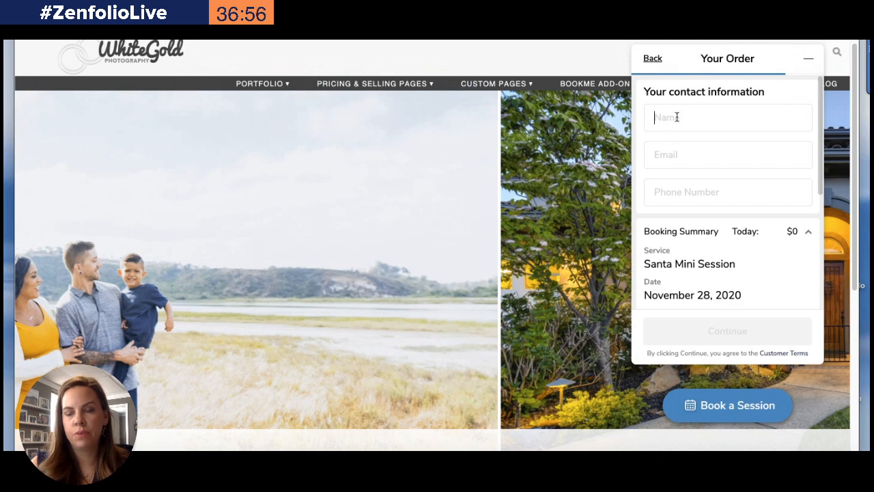
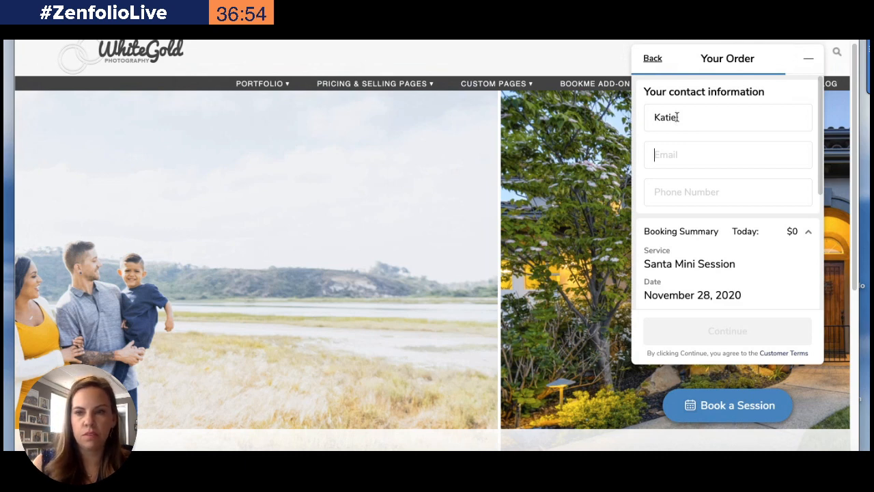
key("Tab")
left_click(724, 116)
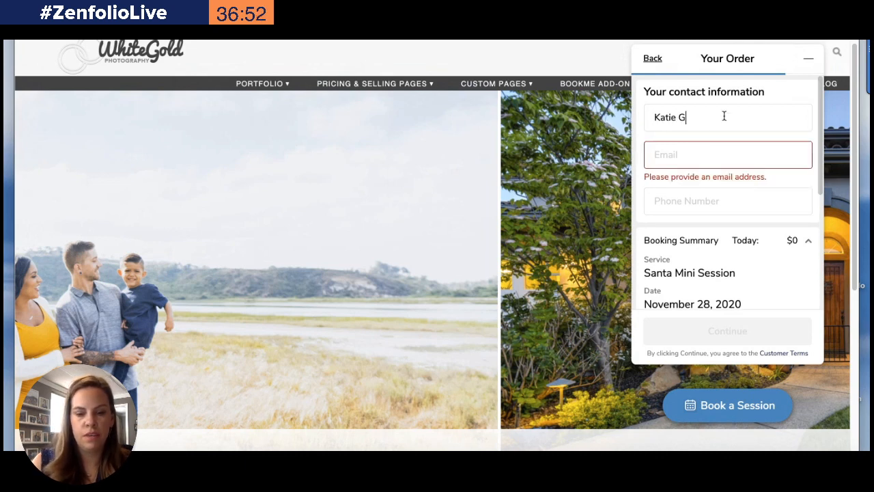
key("Tab")
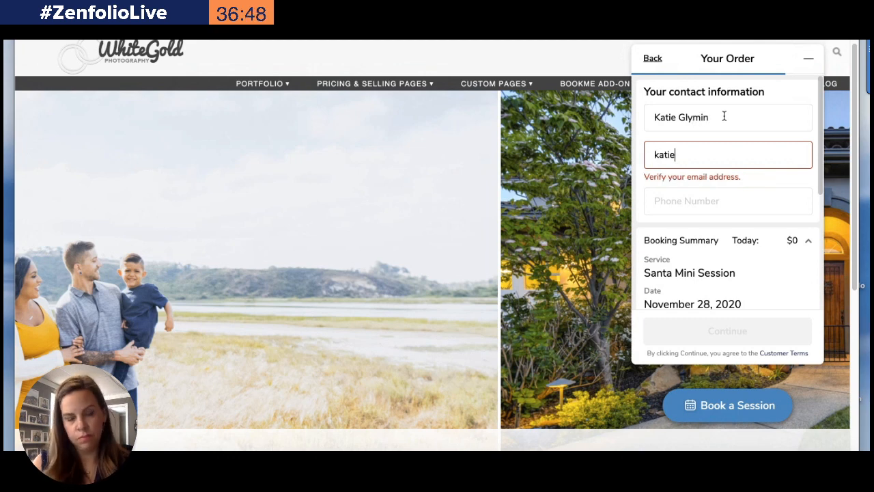
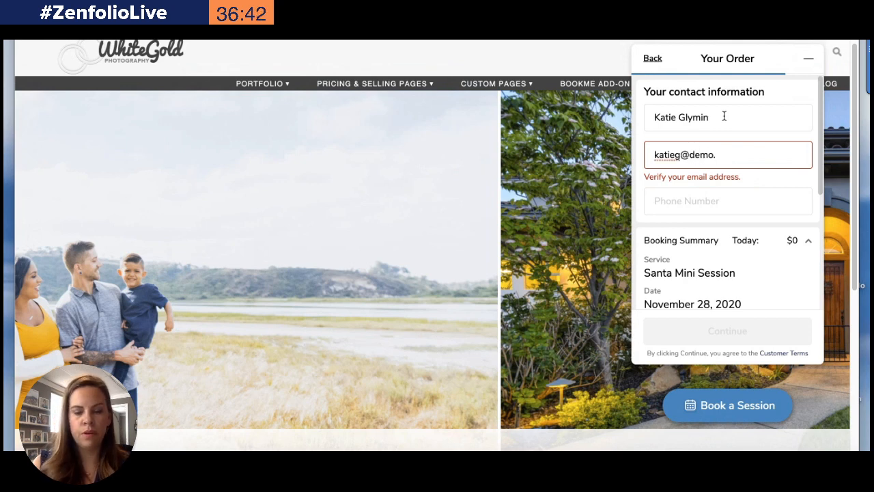
Fill in the contact's e-mail address
left_click(687, 198)
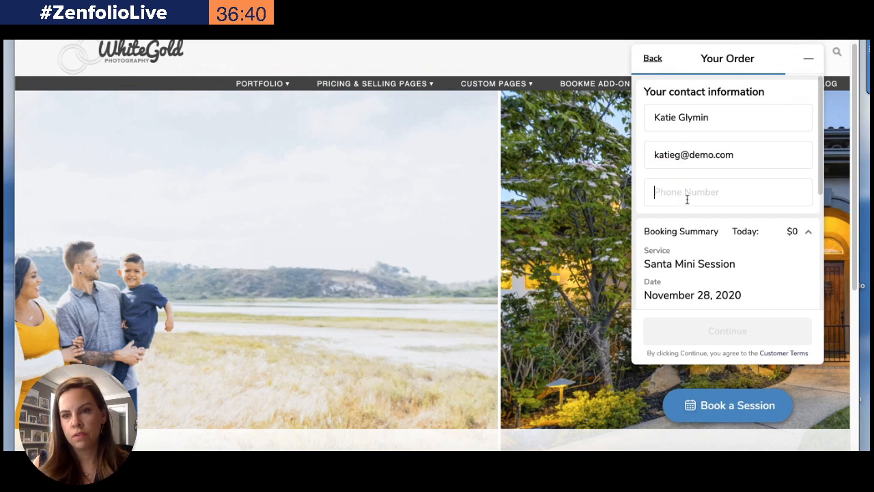
Enter the contact's phone number and correct the domain of the e-mail address
type("303) 333-3333")
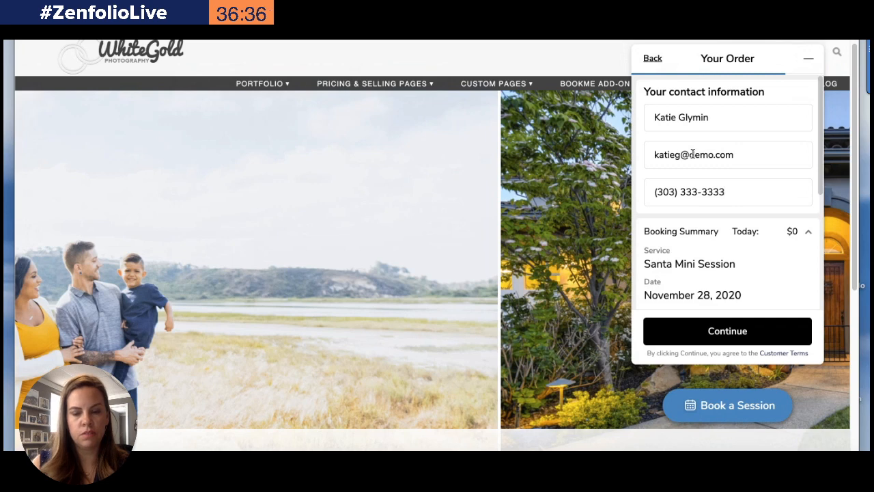
left_click_drag(688, 155, 713, 154)
type("zenfolio")
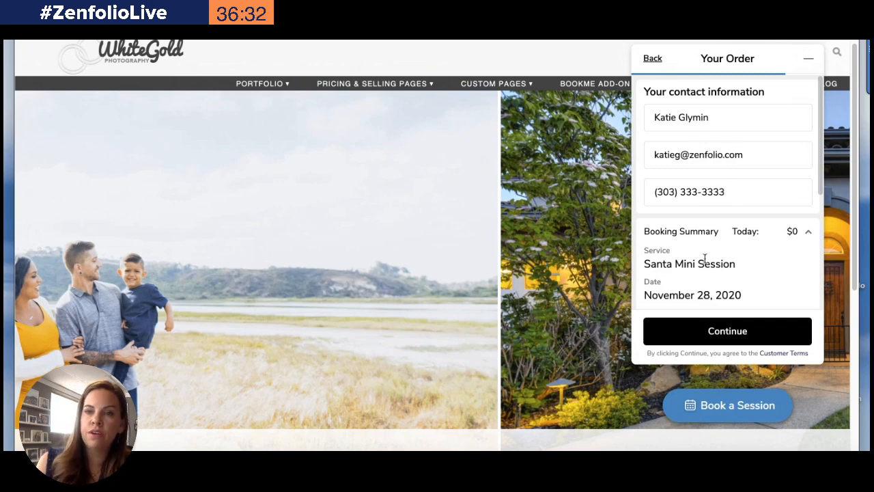
Review the booking summary and submit the Santa Mini Session booking
scroll(704, 256, "down", 3)
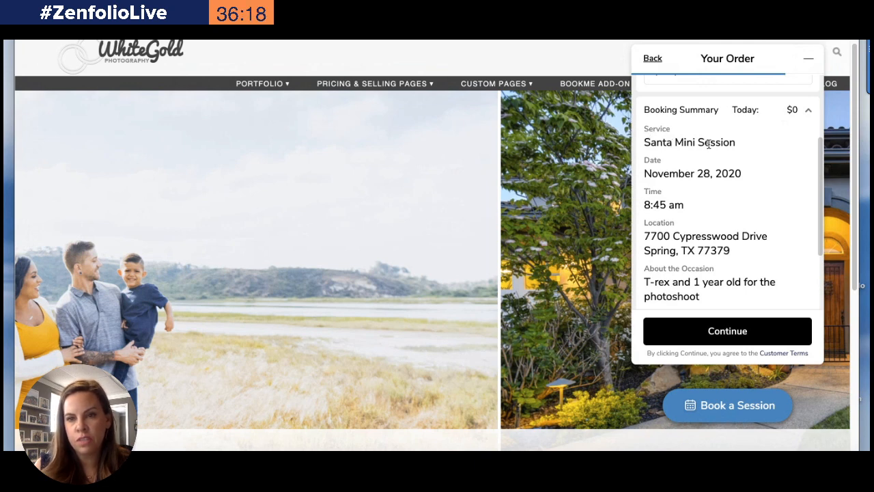
scroll(709, 143, "down", 1)
scroll(679, 140, "down", 3)
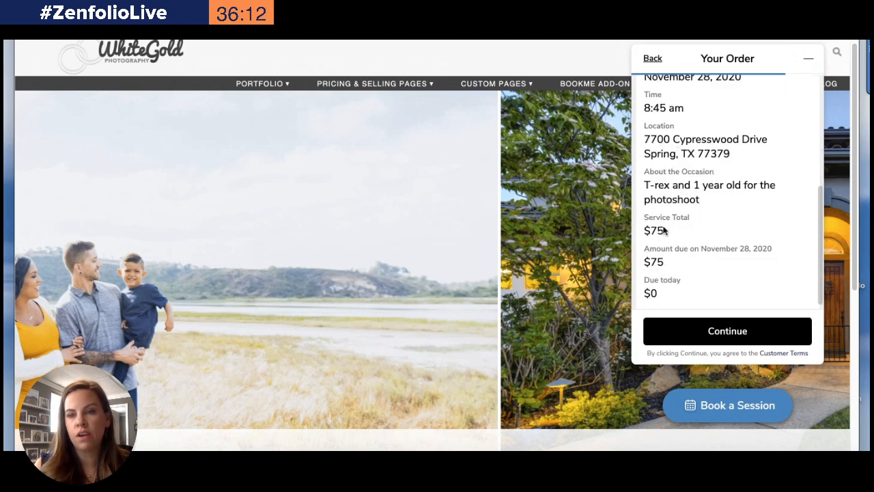
left_click_drag(665, 233, 775, 249)
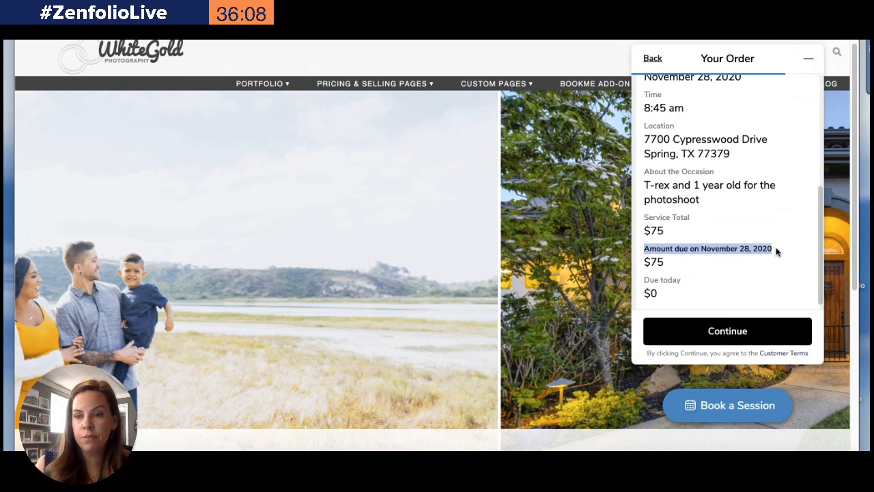
scroll(776, 250, "down", 1)
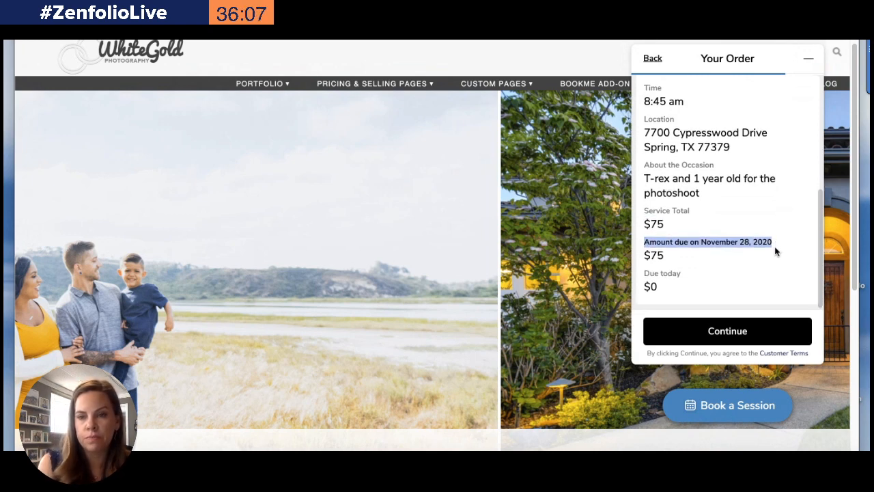
left_click(716, 331)
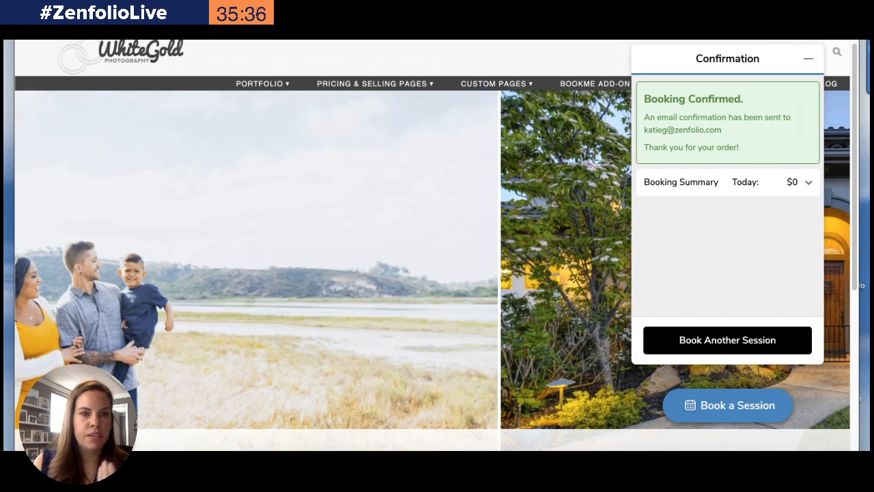
In the BookMe admin, approve the pending Santa Mini Session booking with the note "I can't wait to work with you!"
key("ctrl+Tab")
scroll(153, 265, "up", 15)
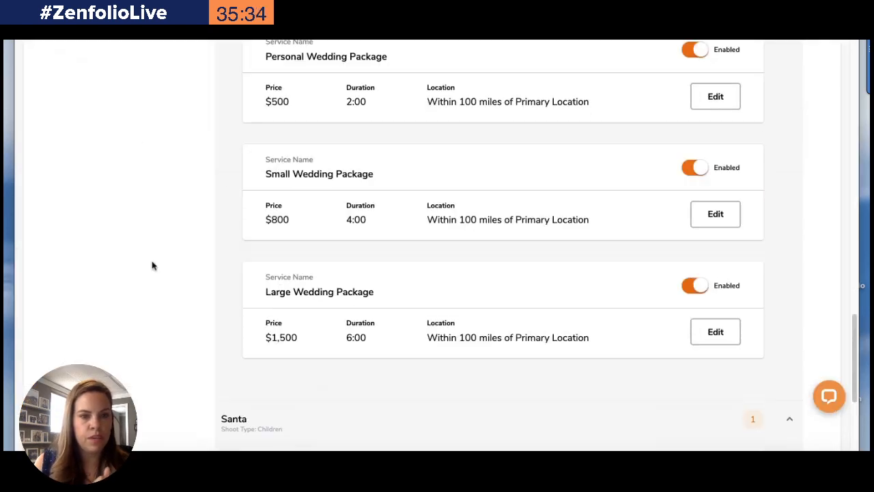
scroll(143, 260, "down", 1)
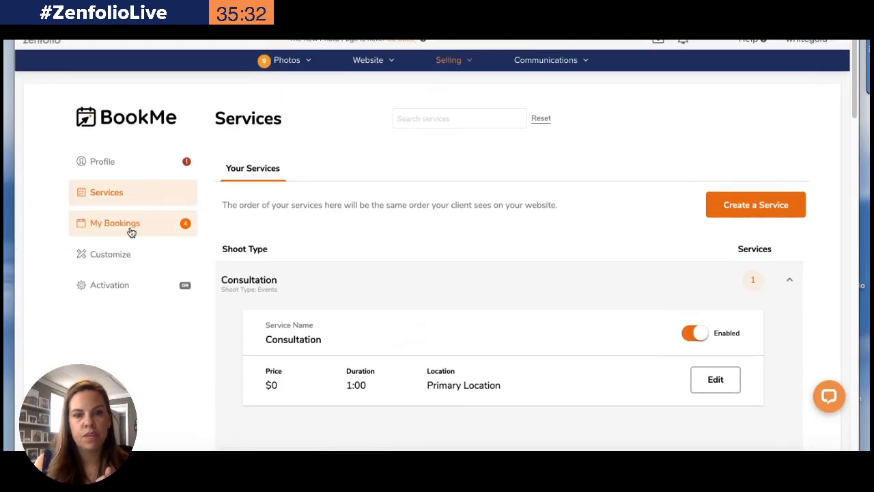
left_click(130, 227)
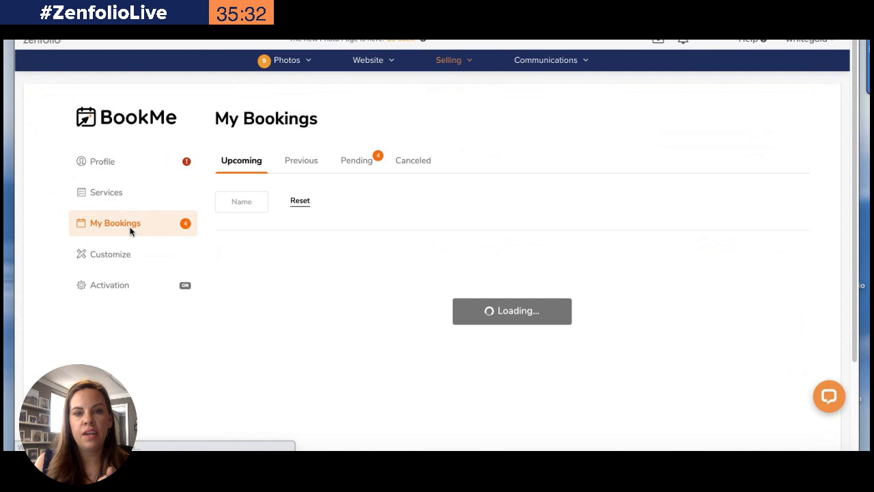
left_click(354, 163)
scroll(351, 165, "down", 15)
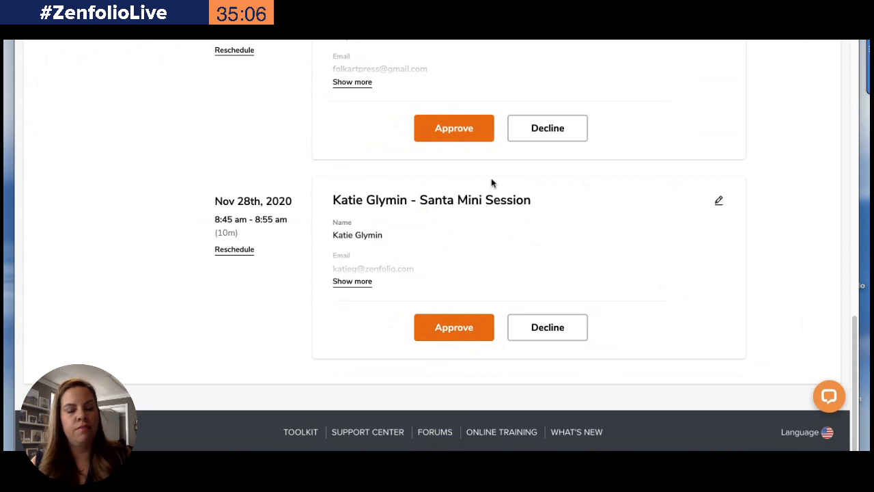
left_click(464, 327)
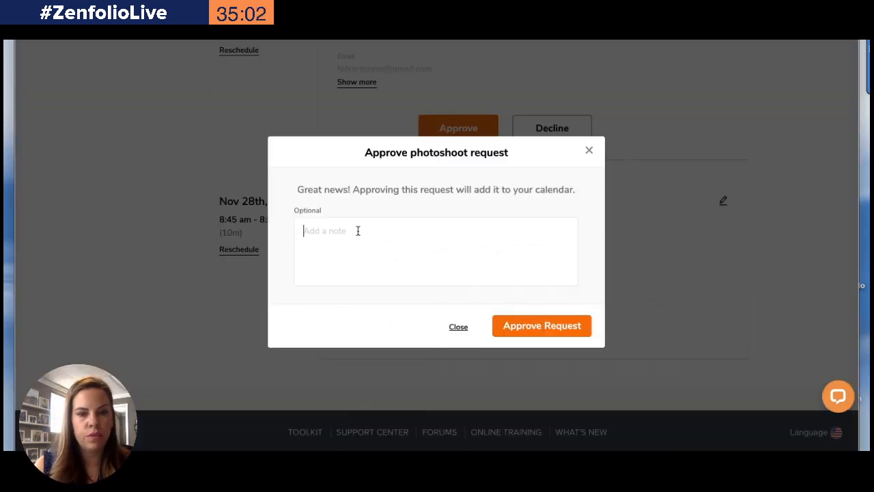
type("I can't wa")
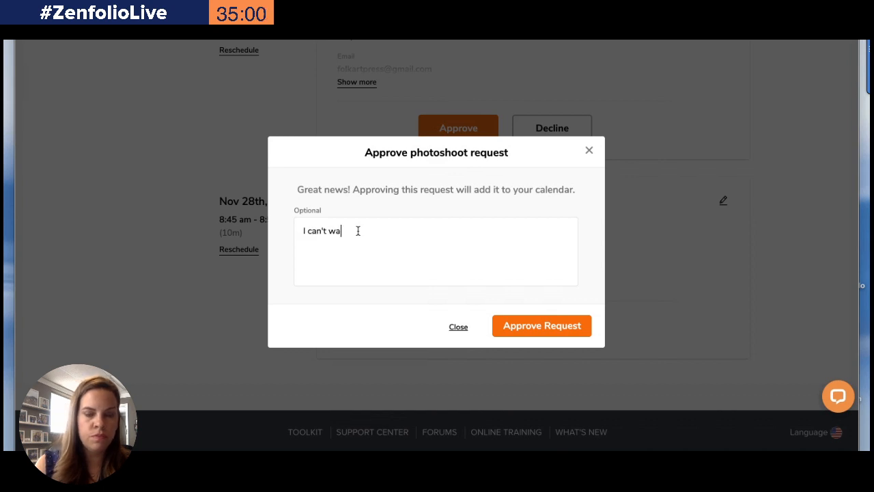
type("it to work withyou")
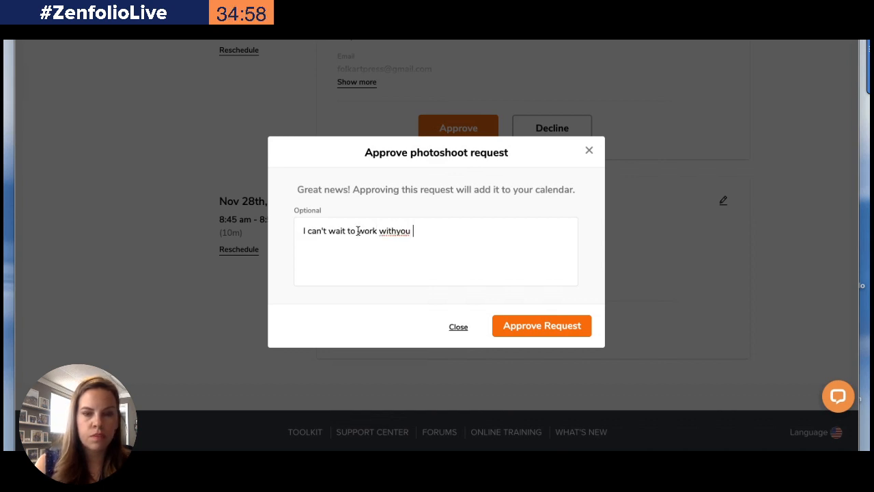
key("BackSpace")
key("BackSpace")
key("BackSpace")
type("you!")
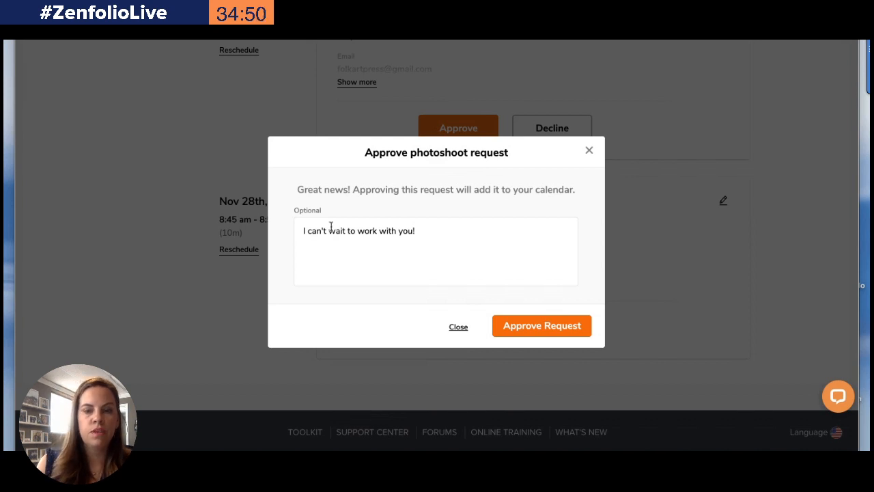
left_click(550, 329)
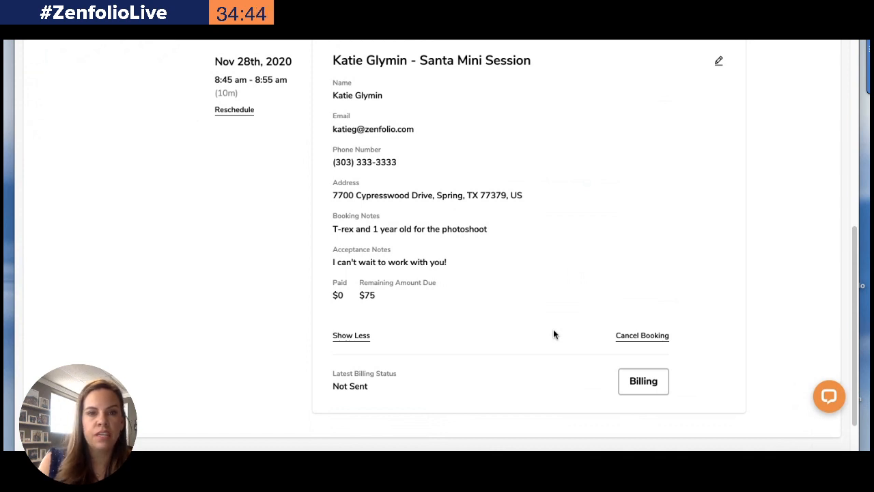
Examine the approved booking among upcoming bookings and browse the services list
scroll(553, 334, "up", 10)
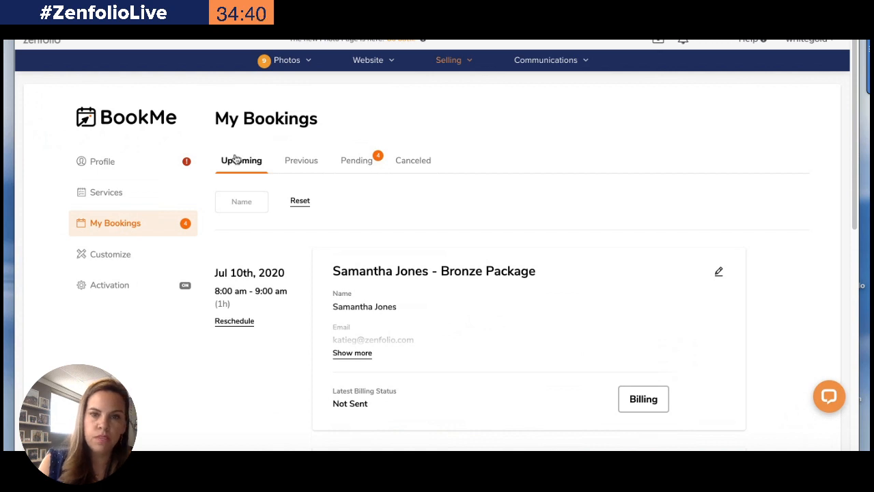
scroll(234, 159, "down", 6)
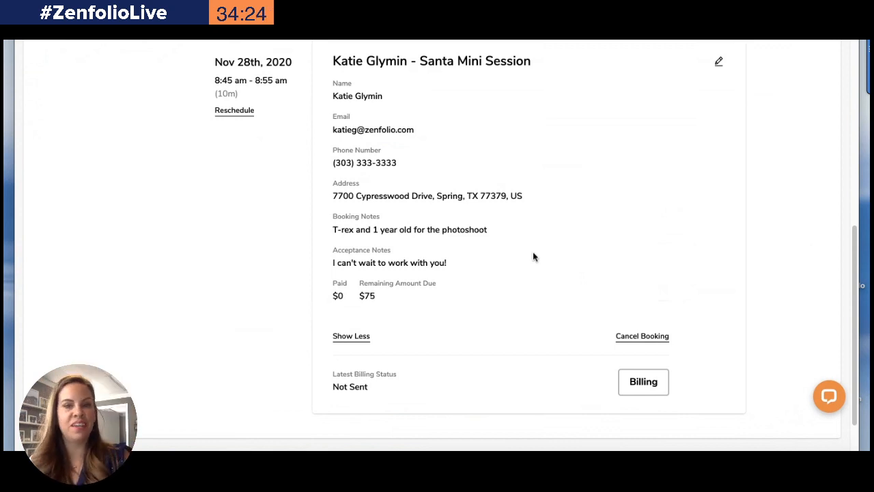
scroll(533, 251, "up", 6)
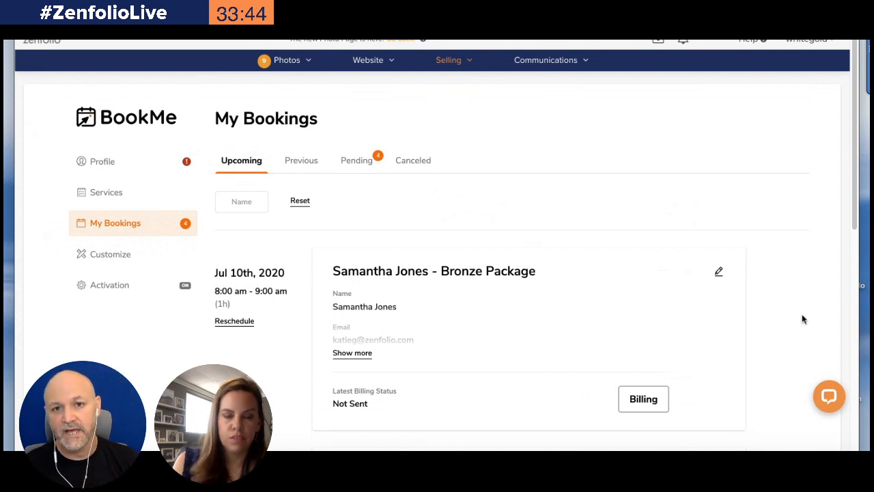
left_click(101, 199)
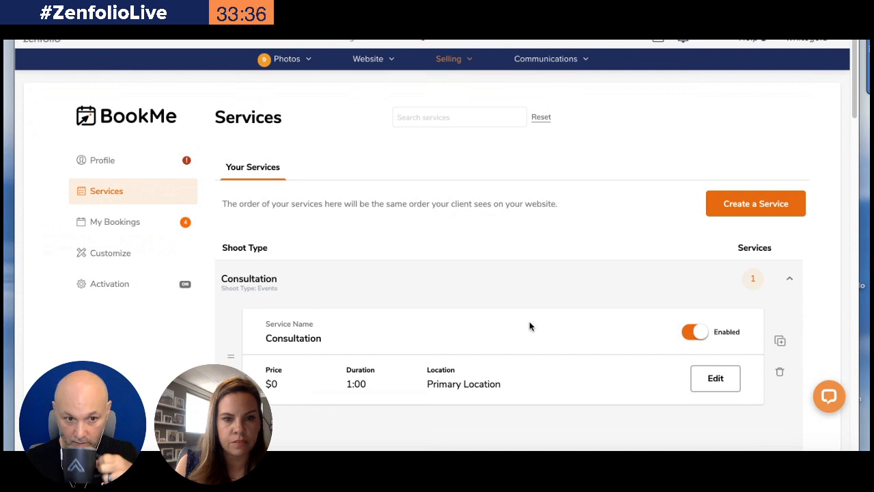
scroll(685, 386, "down", 10)
scroll(686, 389, "down", 4)
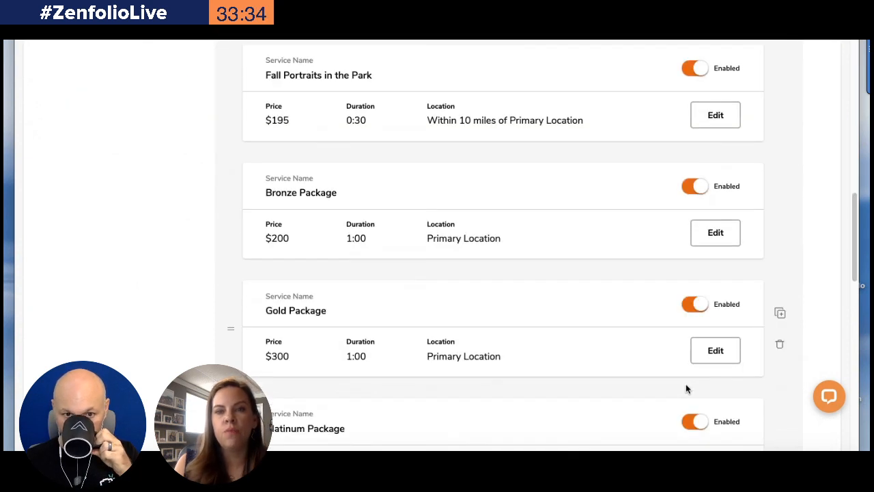
scroll(686, 384, "up", 1)
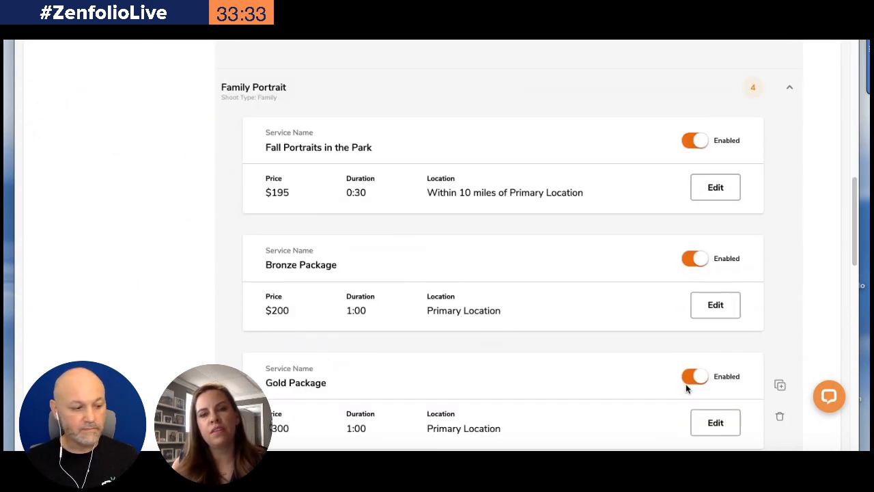
Open the Fall Portraits in the Park service to examine its settings, then return to the services list
left_click(716, 193)
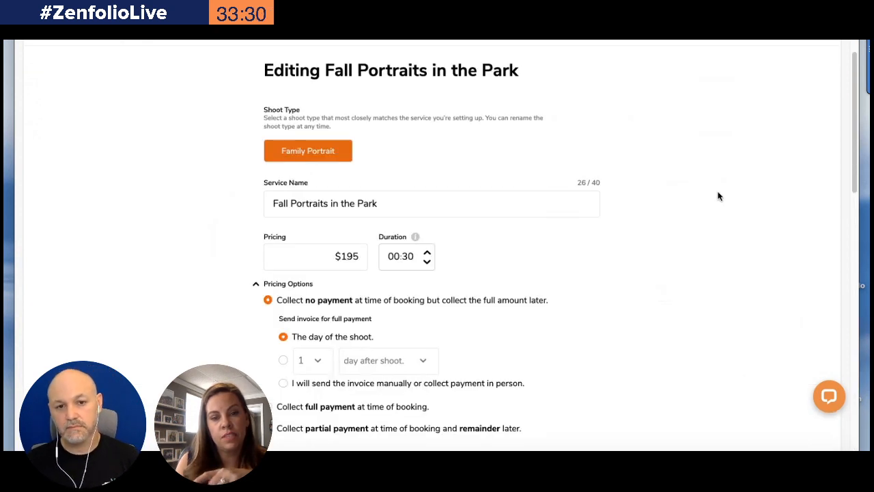
scroll(464, 236, "down", 4)
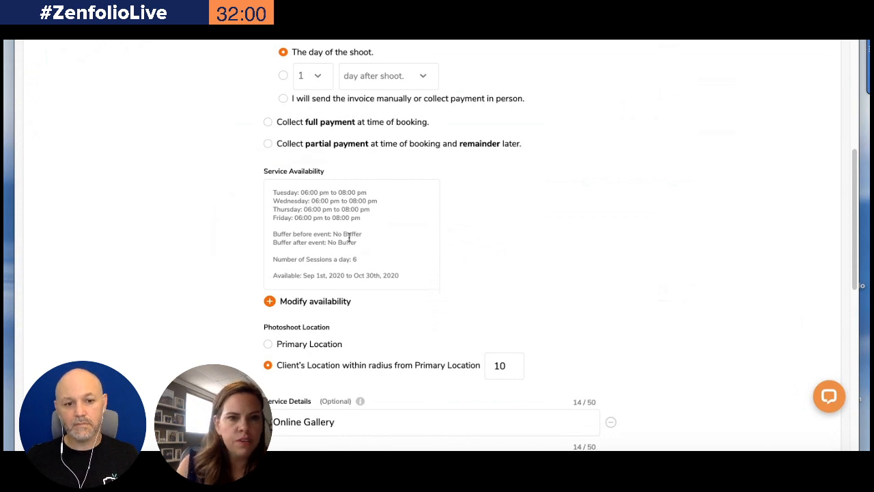
scroll(348, 237, "up", 6)
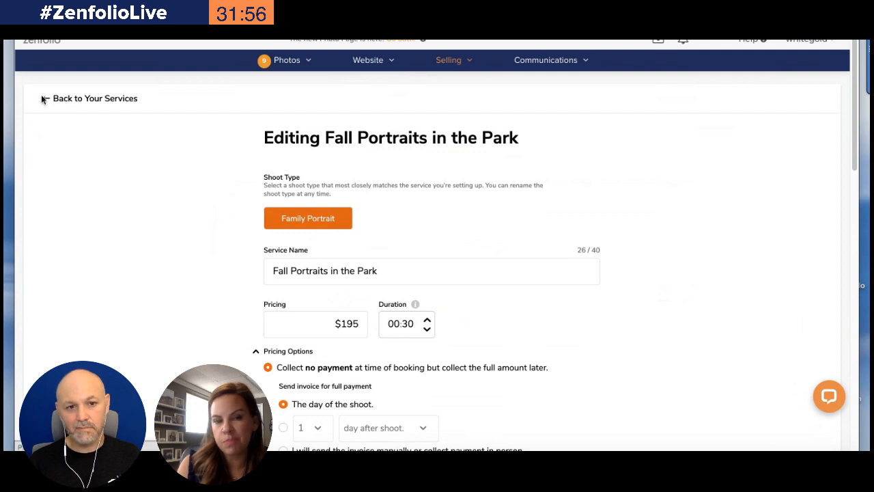
left_click(43, 97)
scroll(346, 249, "down", 4)
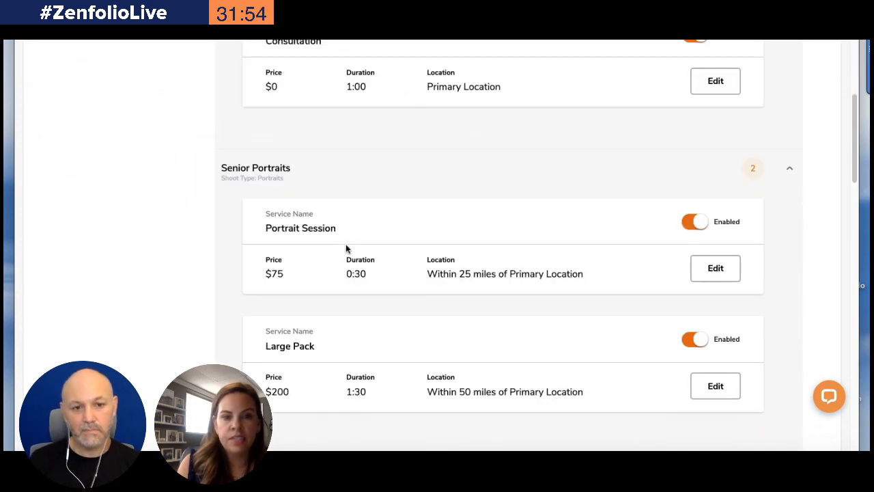
Scroll through the full services list to review every shoot type and its services
scroll(346, 246, "down", 3)
scroll(346, 246, "down", 6)
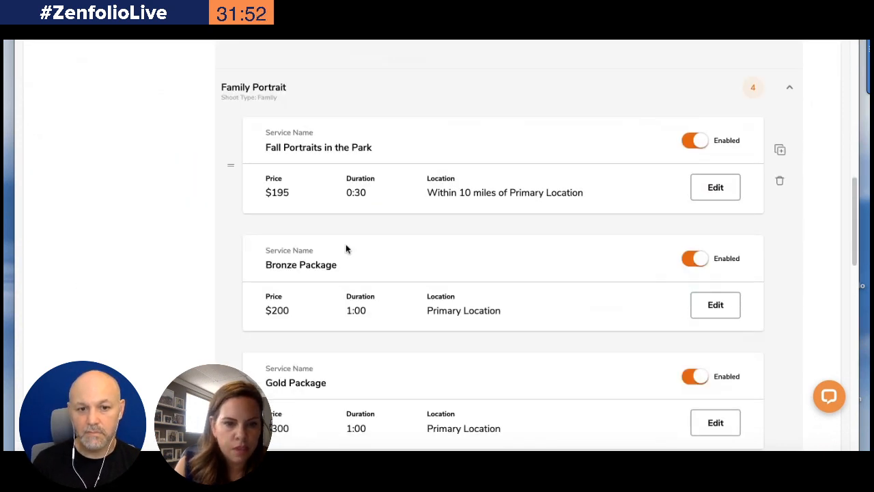
scroll(345, 247, "down", 7)
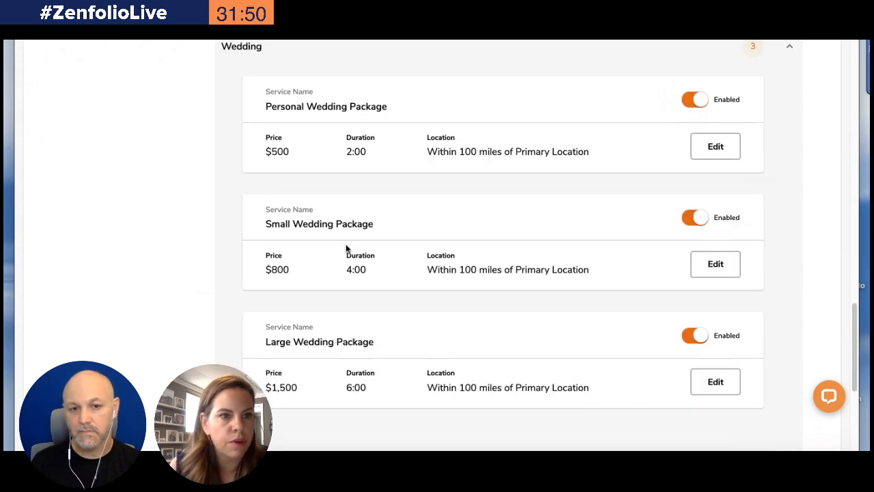
scroll(345, 244, "up", 20)
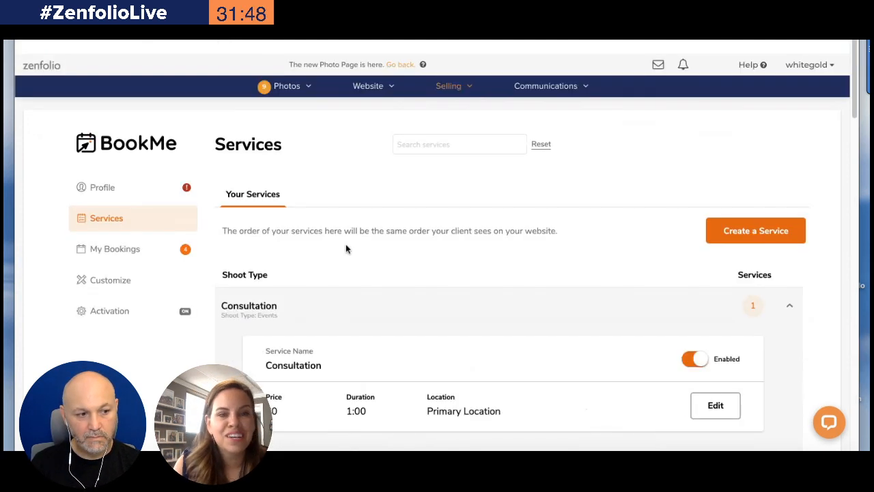
scroll(121, 222, "down", 1)
Add a $75 invoice to the Santa Mini Session booking with client note "Second session", internal note "added on more time", and no client notification
left_click(116, 232)
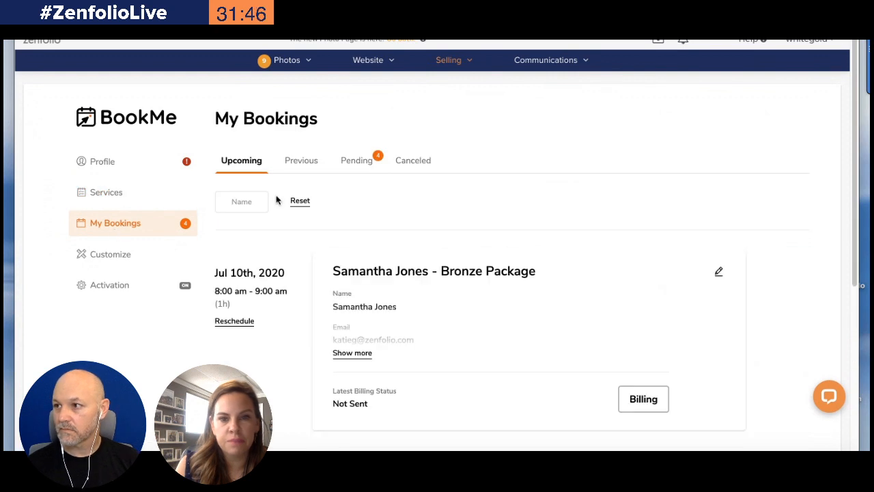
scroll(256, 314, "down", 4)
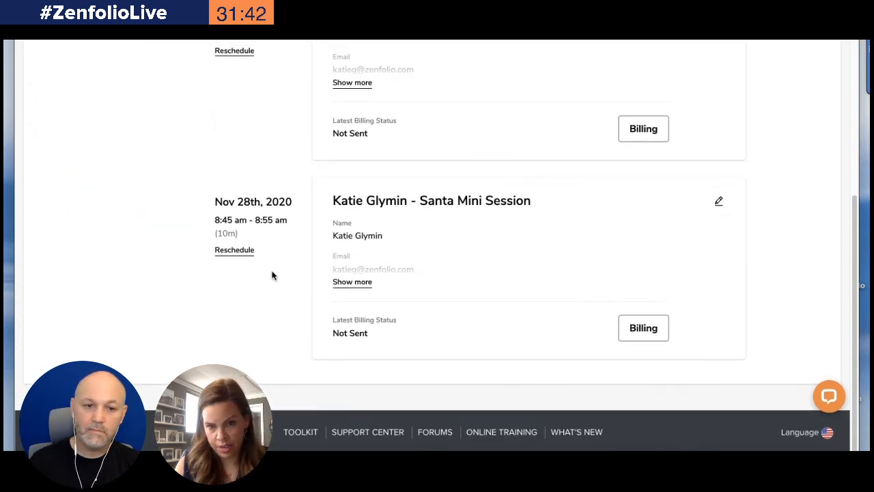
left_click(643, 327)
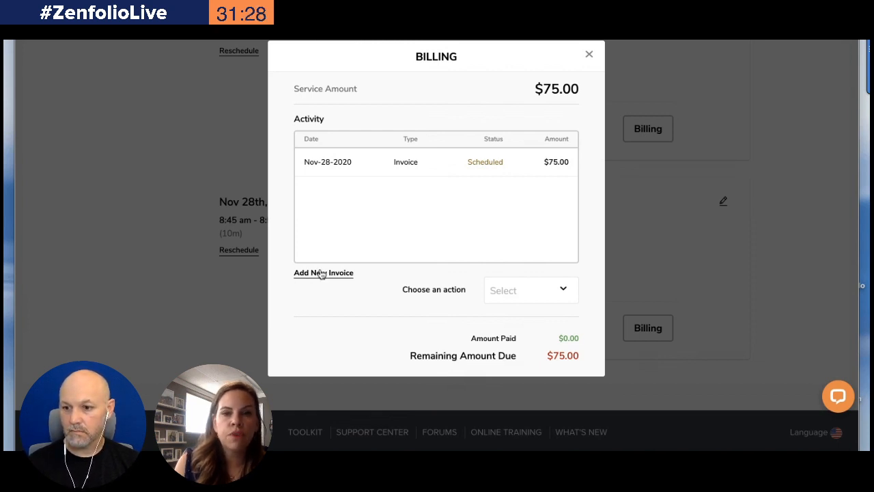
left_click(320, 273)
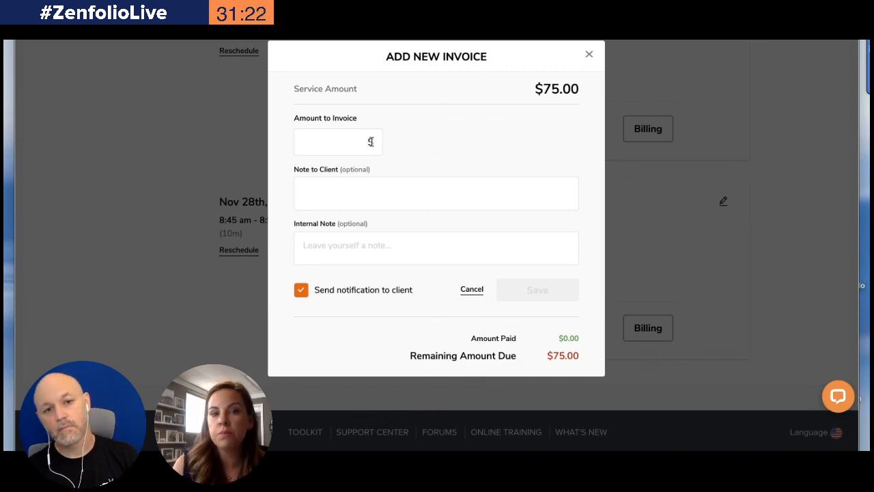
type("75")
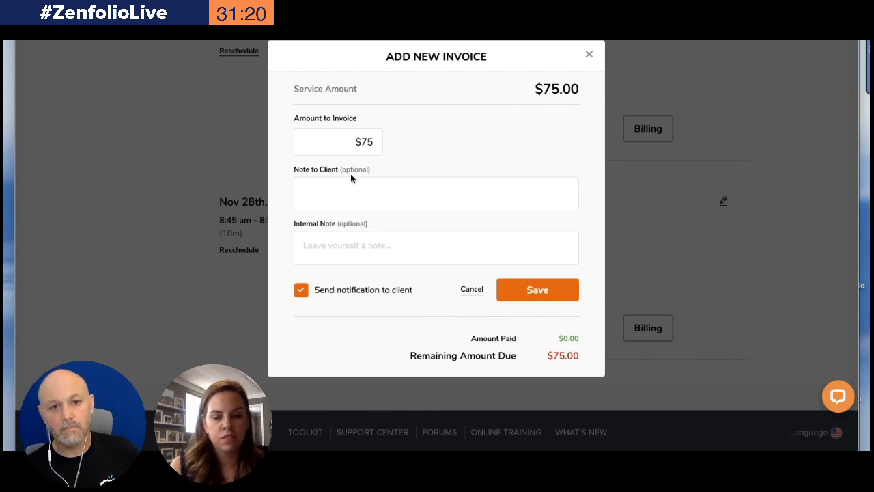
left_click(337, 191)
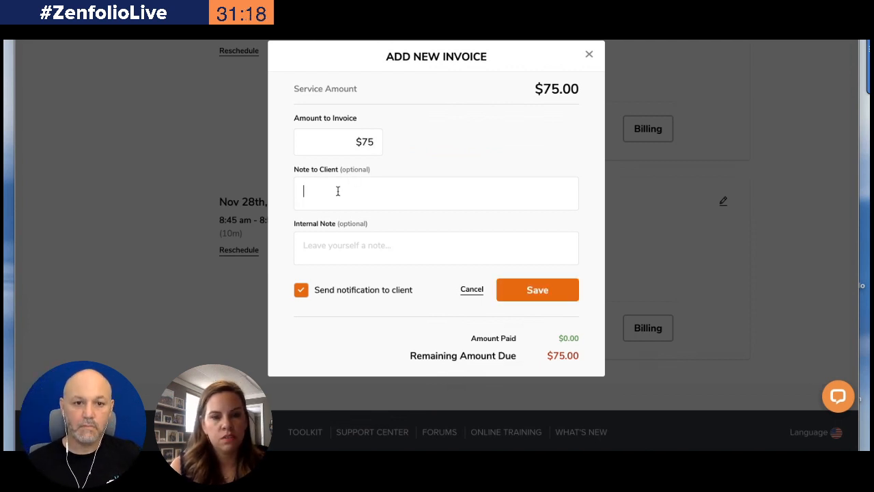
type("Second session")
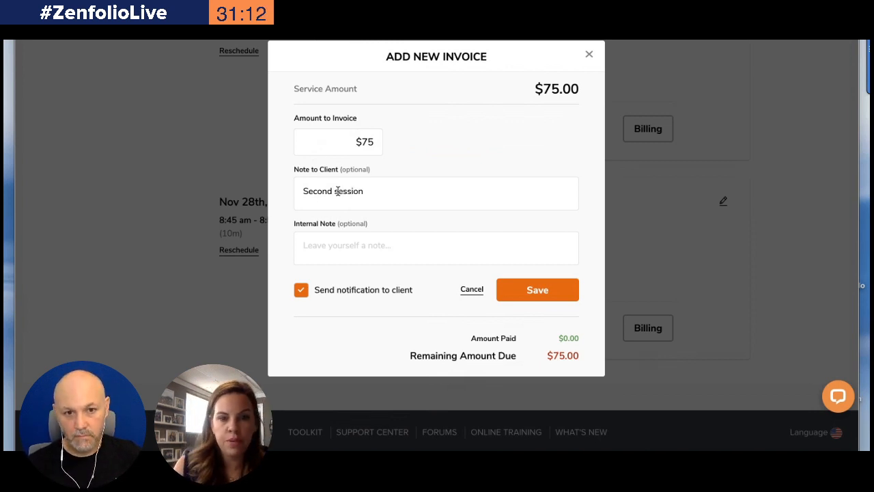
left_click(318, 242)
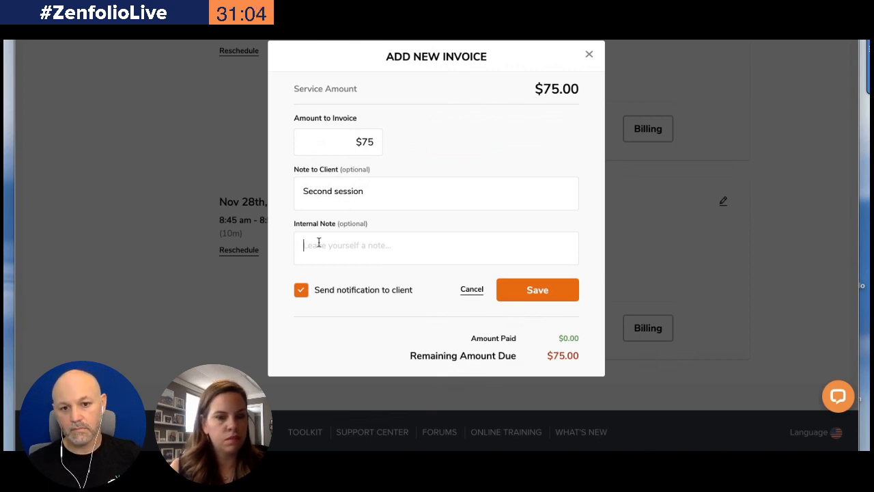
type("added on ")
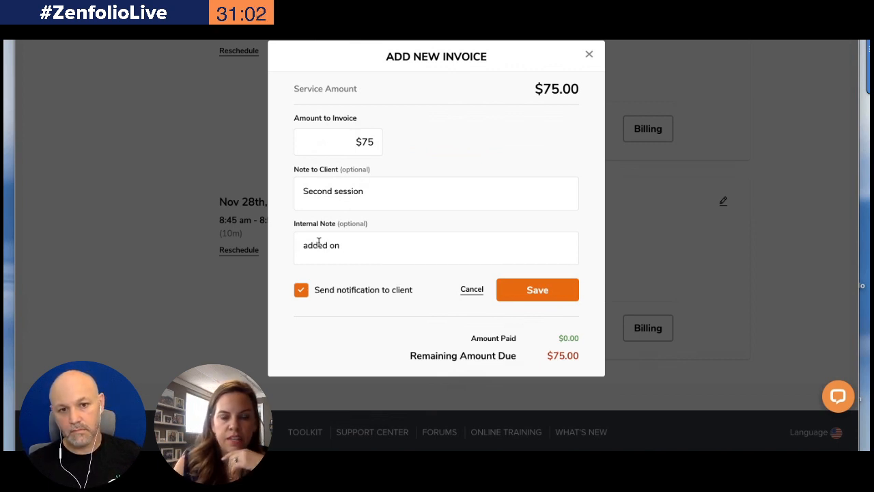
type("more time")
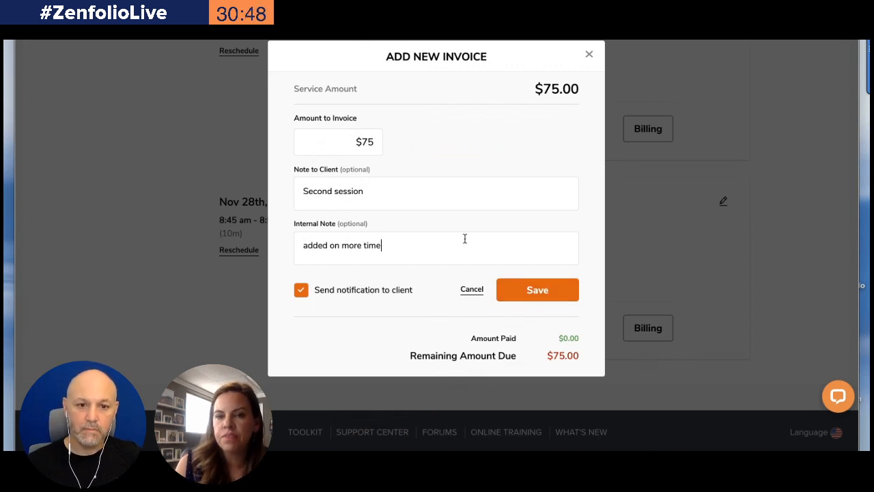
left_click(301, 290)
left_click(558, 292)
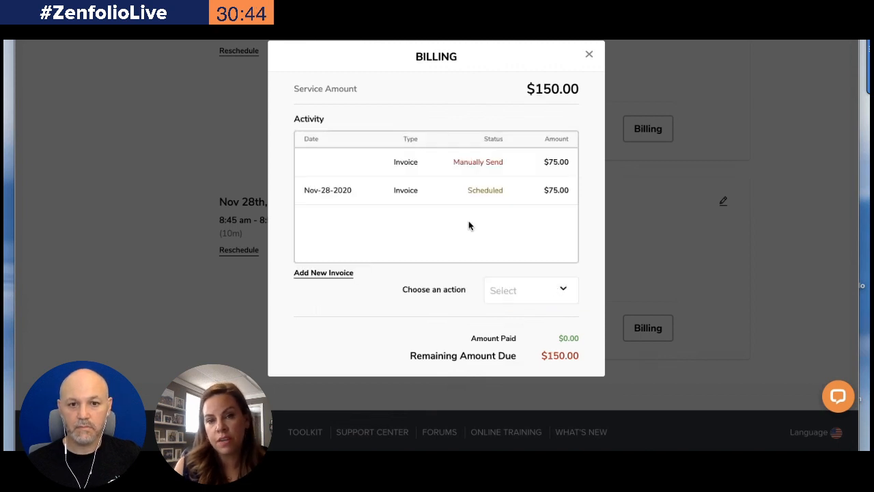
Select the new invoice to view its available actions, then close the billing dialog and return to the bookings list
left_click(485, 167)
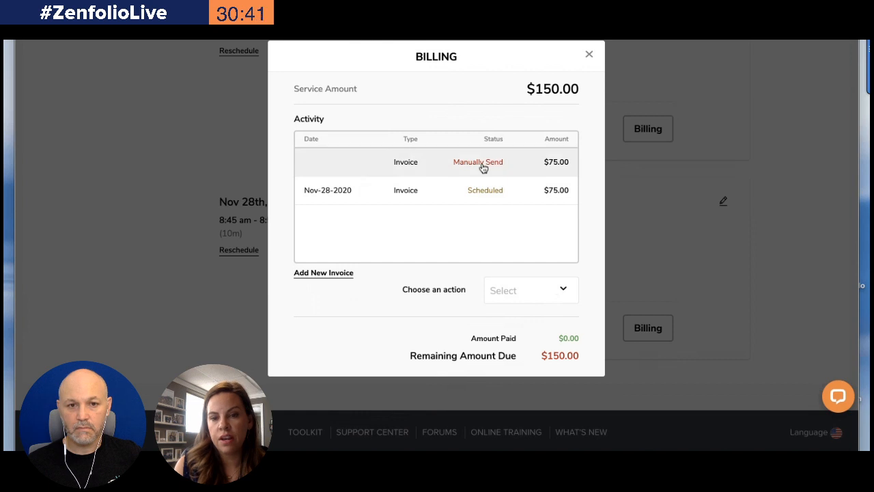
left_click(559, 292)
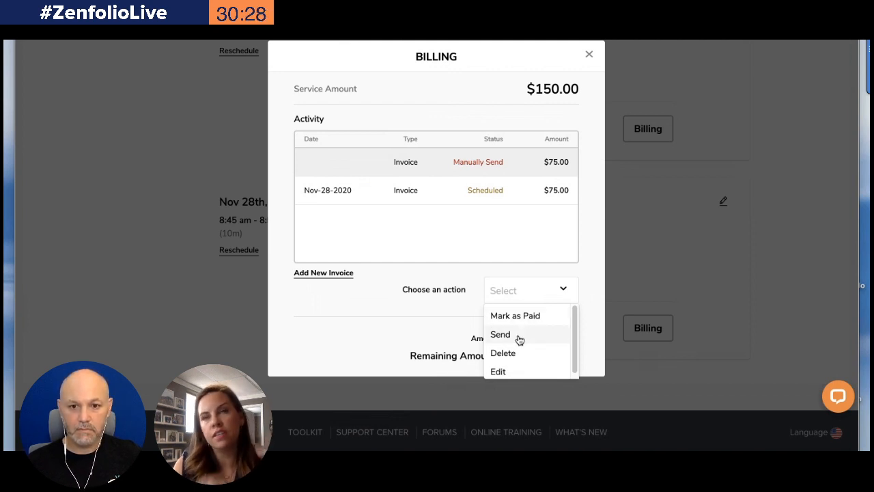
left_click(591, 55)
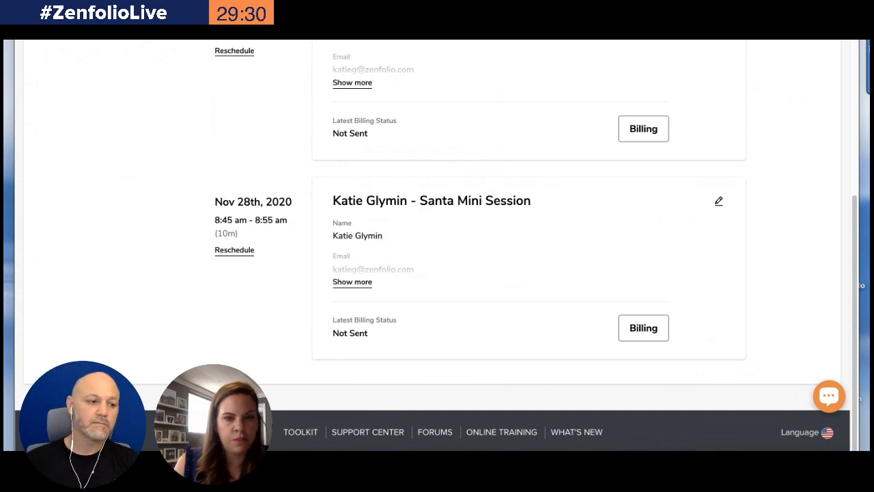
scroll(246, 265, "up", 6)
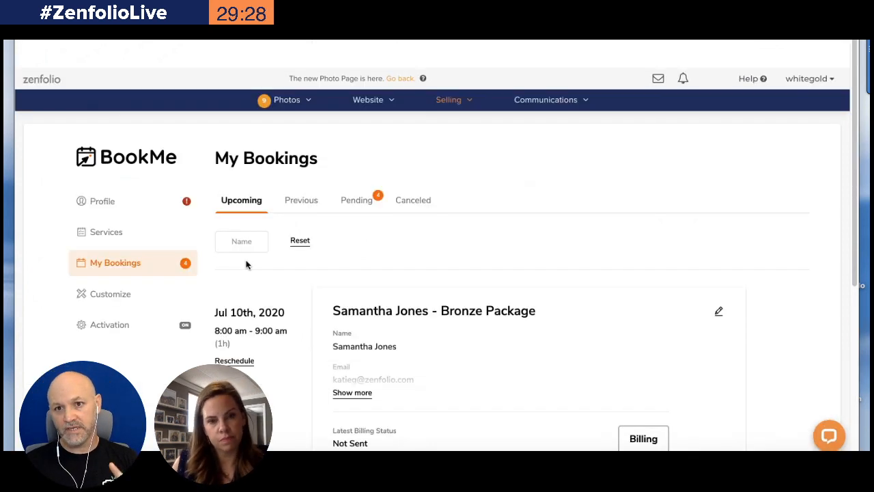
scroll(247, 265, "down", 1)
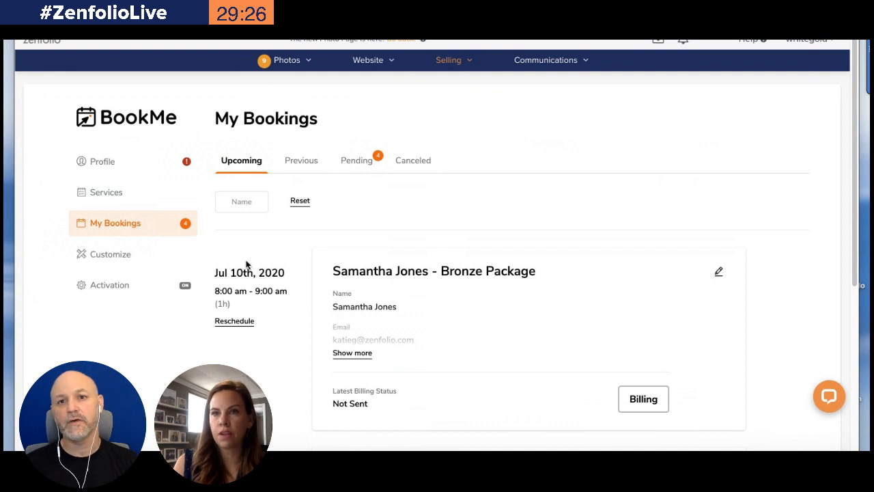
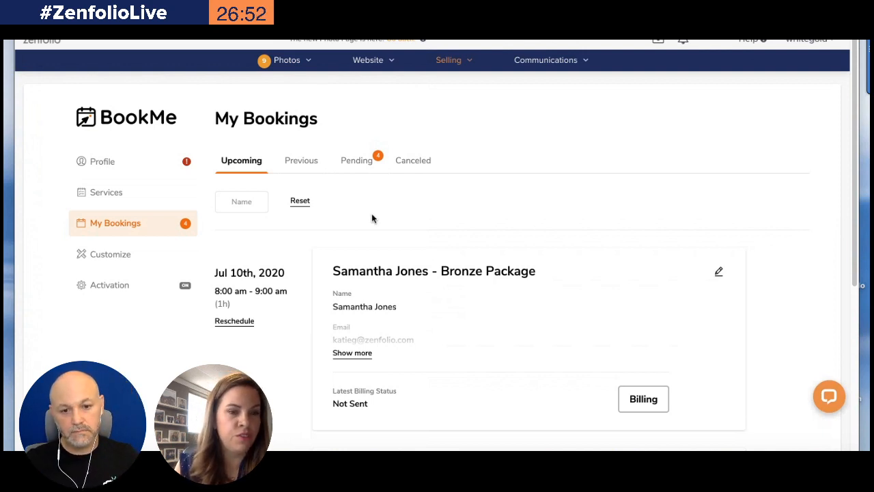
Go to the services list and duplicate the Santa Mini Session service
scroll(372, 217, "down", 5)
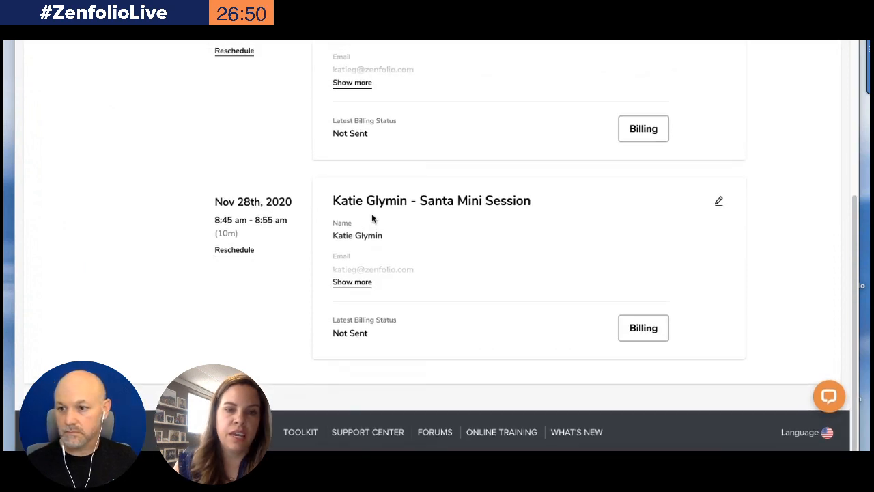
scroll(263, 144, "up", 10)
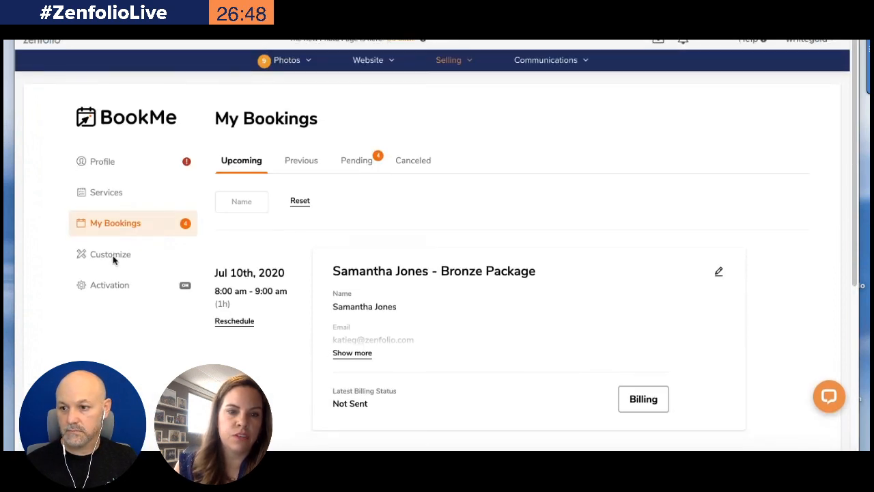
left_click(97, 196)
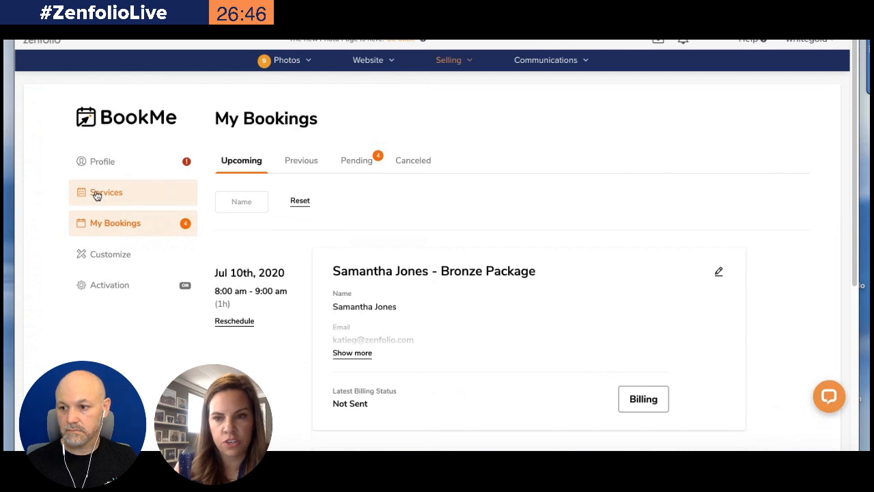
scroll(437, 211, "down", 5)
scroll(437, 212, "down", 15)
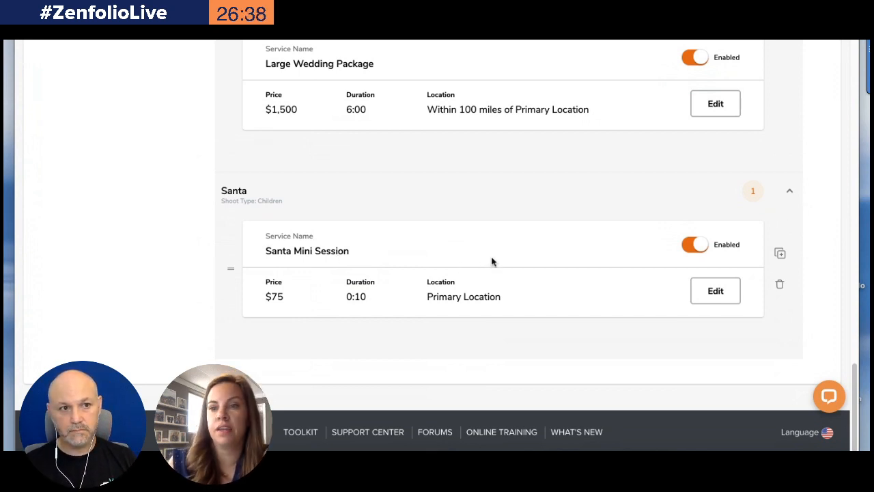
left_click(779, 254)
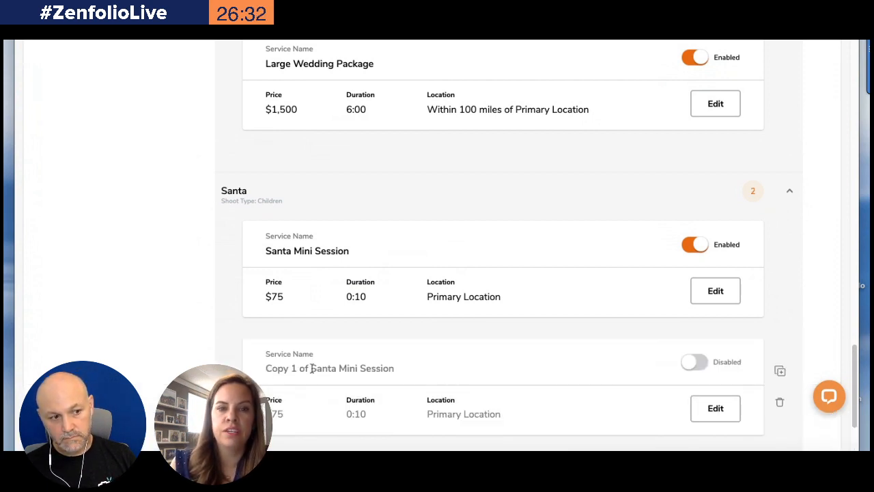
left_click(710, 408)
left_click_drag(318, 203, 246, 199)
key("BackSpace")
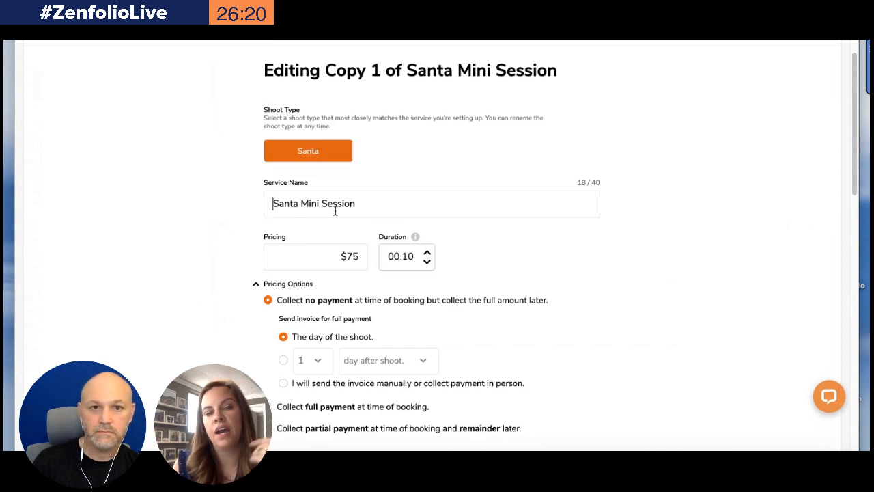
scroll(384, 202, "down", 10)
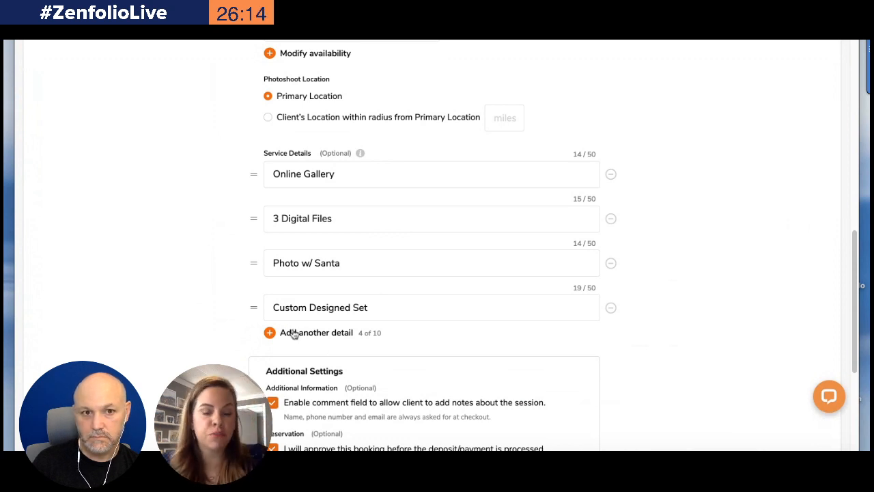
scroll(292, 332, "up", 12)
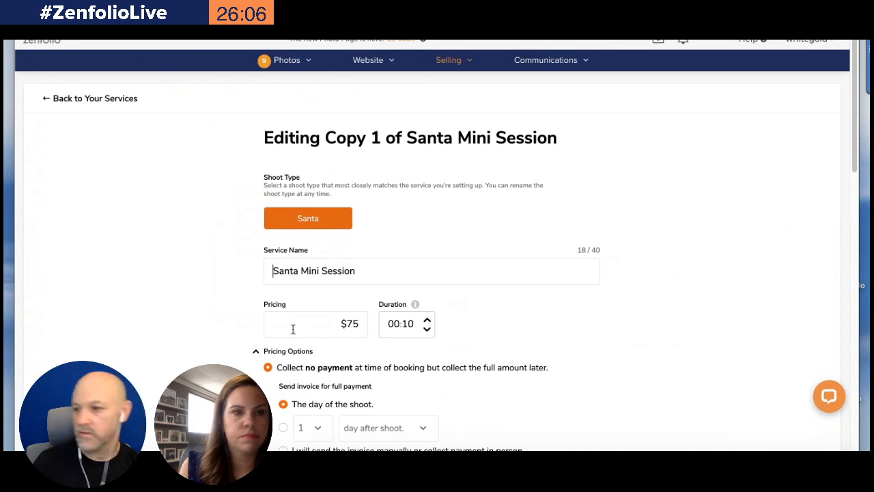
scroll(293, 330, "down", 2)
scroll(292, 330, "down", 10)
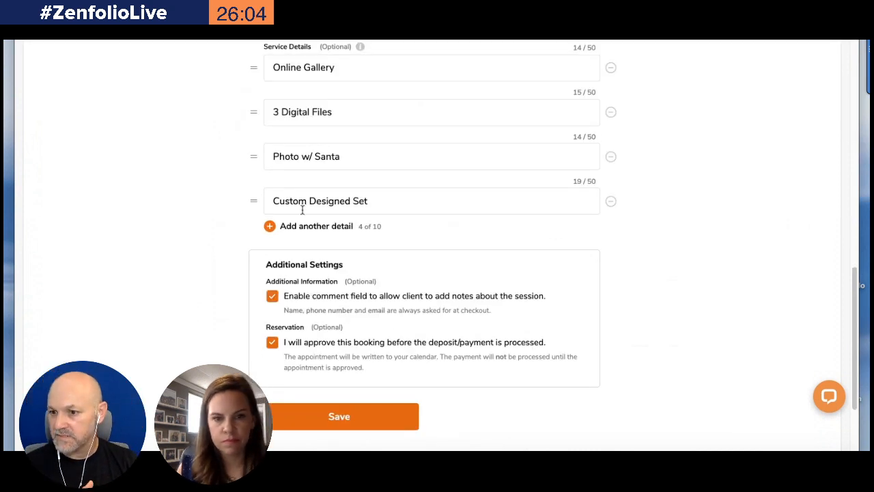
scroll(404, 232, "up", 8)
scroll(405, 232, "up", 3)
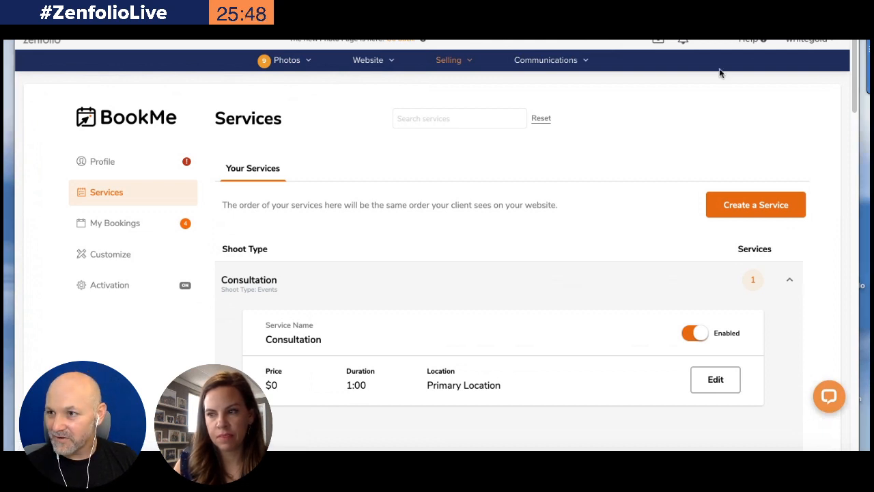
Open the copied service for editing and rename it Santa Mini Session w/ Biscuits & Cookies
key("XF86AudioLowerVolume")
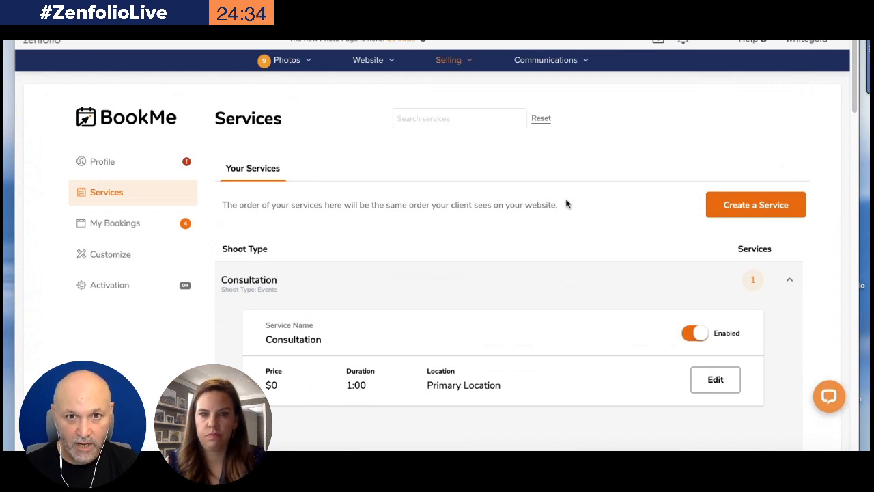
scroll(565, 204, "down", 10)
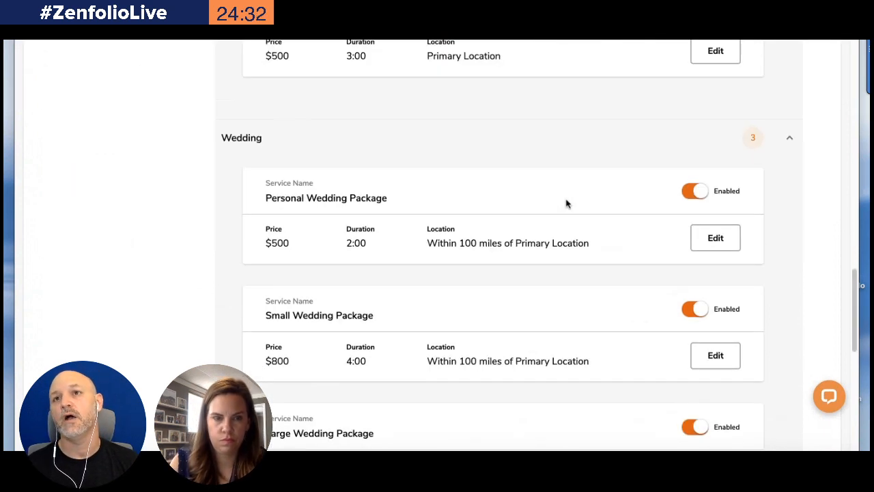
scroll(566, 204, "down", 10)
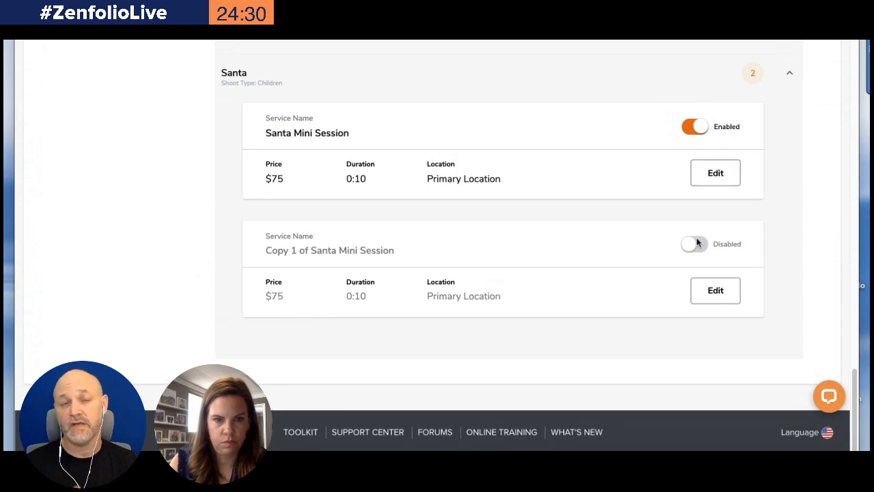
left_click(714, 293)
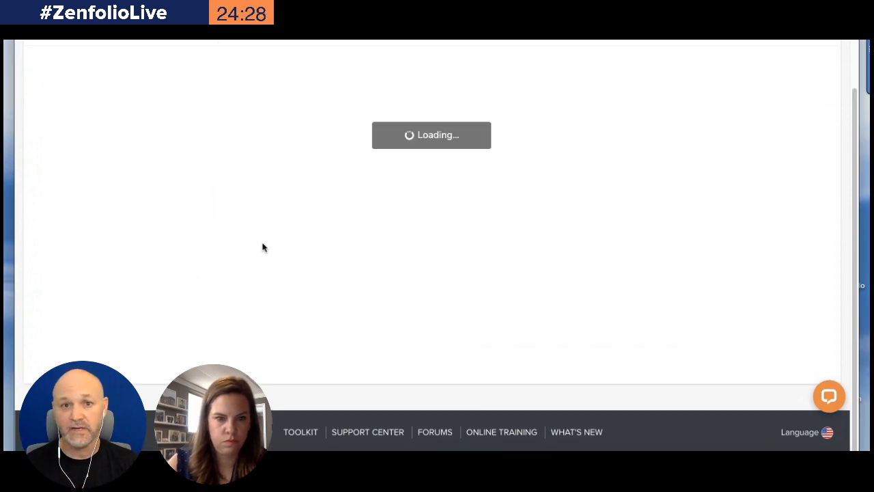
left_click_drag(315, 203, 250, 202)
key("BackSpace")
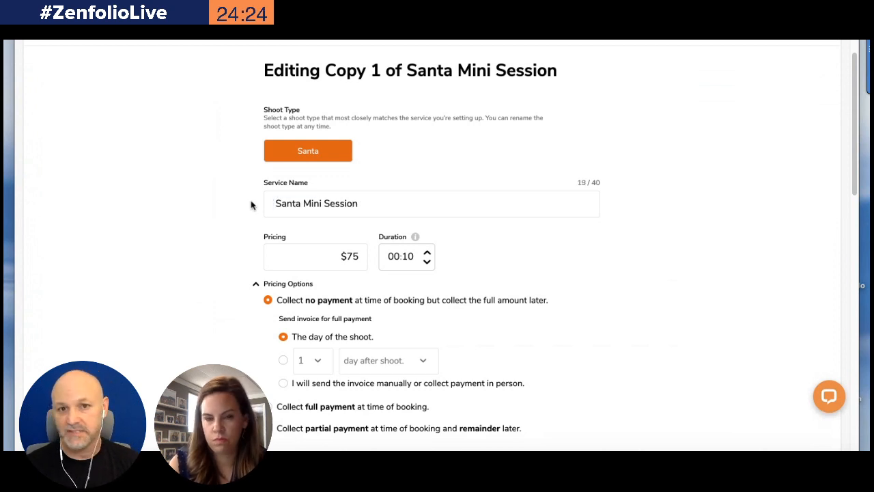
key("Delete")
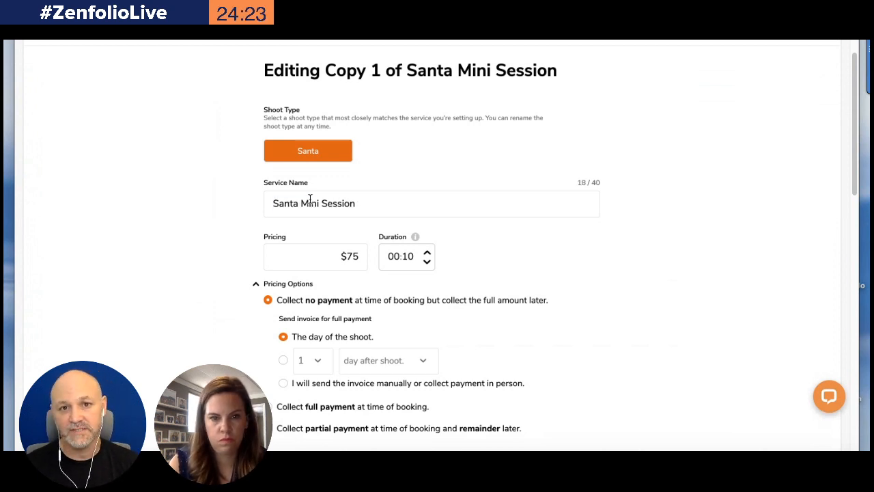
left_click(369, 204)
type("w/ B")
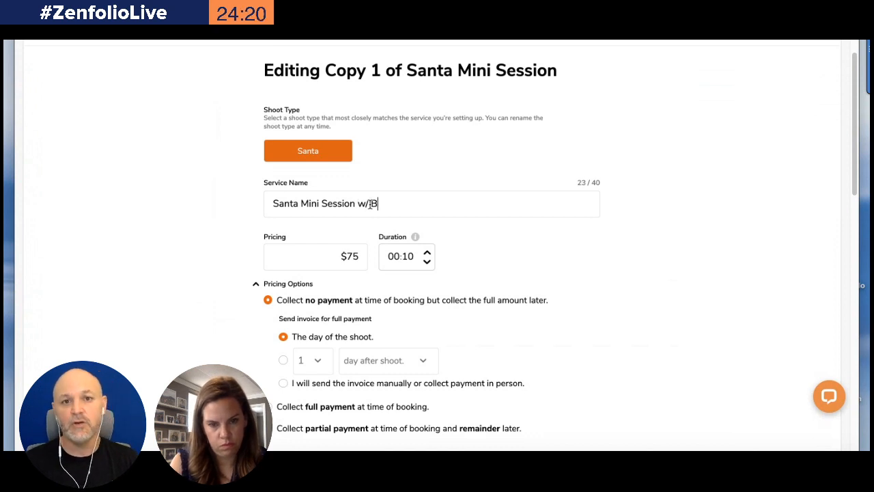
type("iscuits and ")
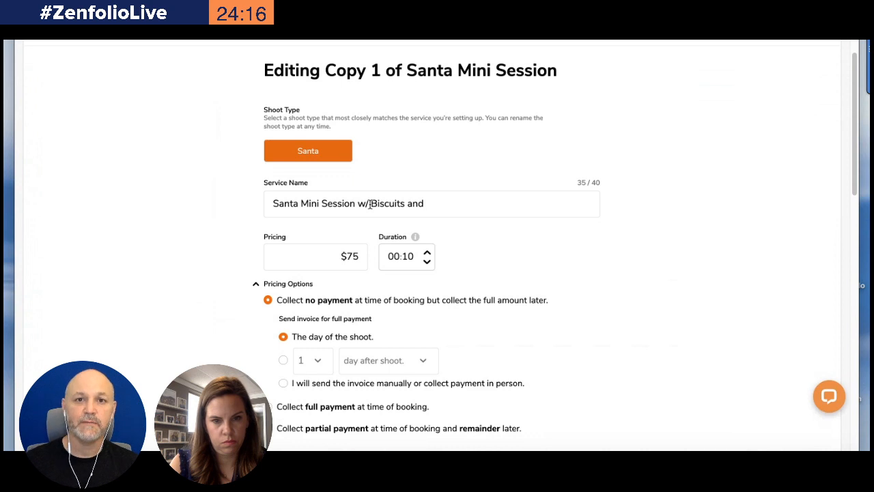
type("Cook")
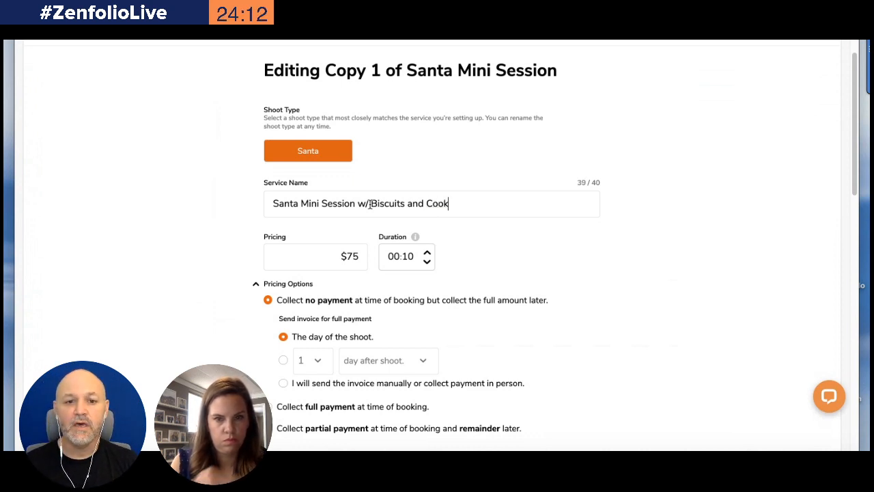
key("BackSpace")
key("BackSpace")
key("BackSpace")
key("BackSpace")
key("BackSpace")
key("BackSpace")
key("BackSpace")
key("BackSpace")
type("& Cookies")
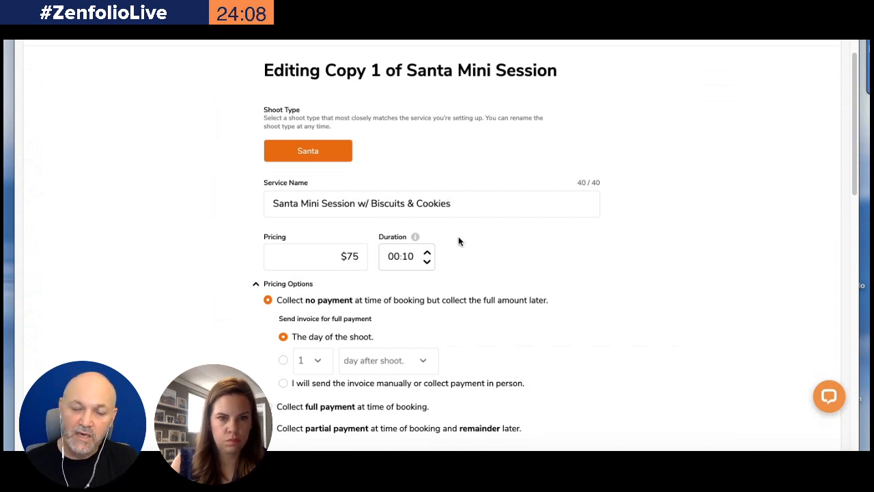
Set the copied service's price to $125
scroll(482, 272, "down", 15)
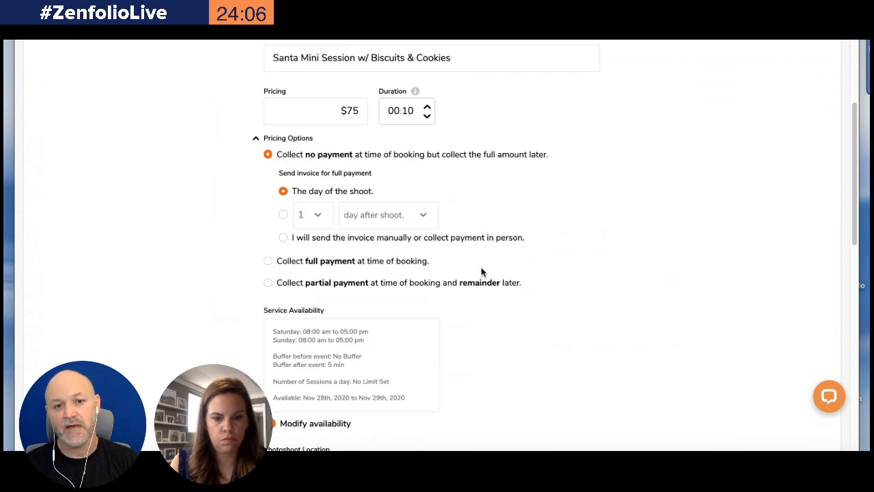
scroll(460, 230, "up", 10)
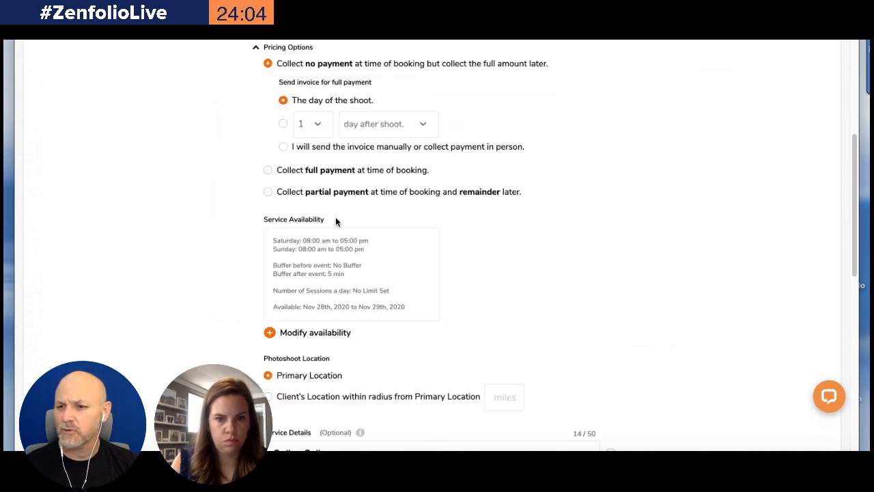
left_click_drag(334, 204, 366, 197)
type("125")
Add a fifth service detail reading Biscuits and Cookies to the copied service
scroll(485, 266, "up", 2)
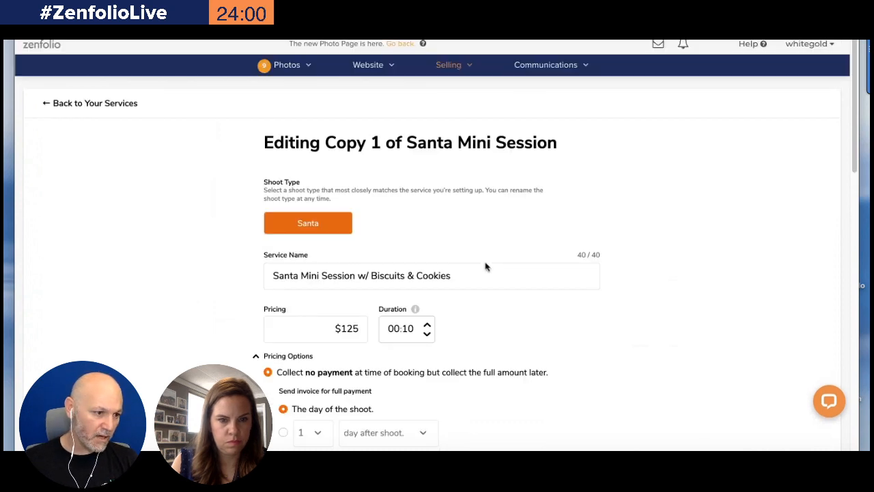
scroll(485, 265, "down", 10)
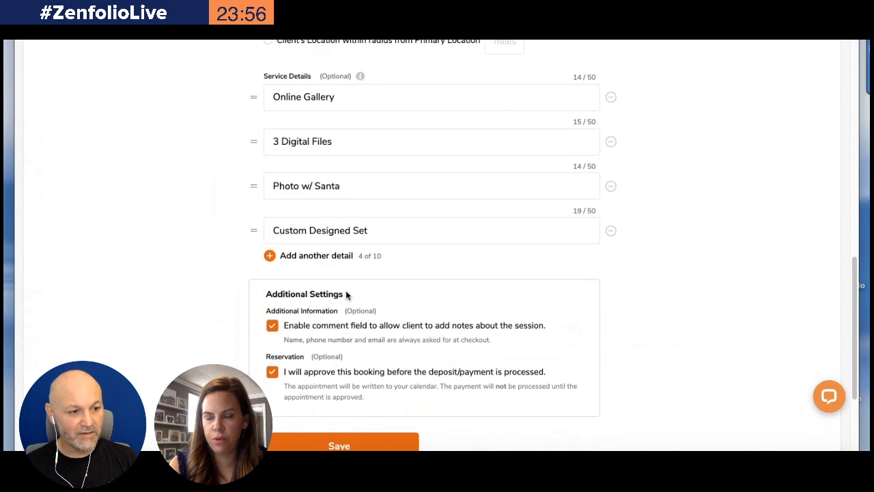
left_click(311, 255)
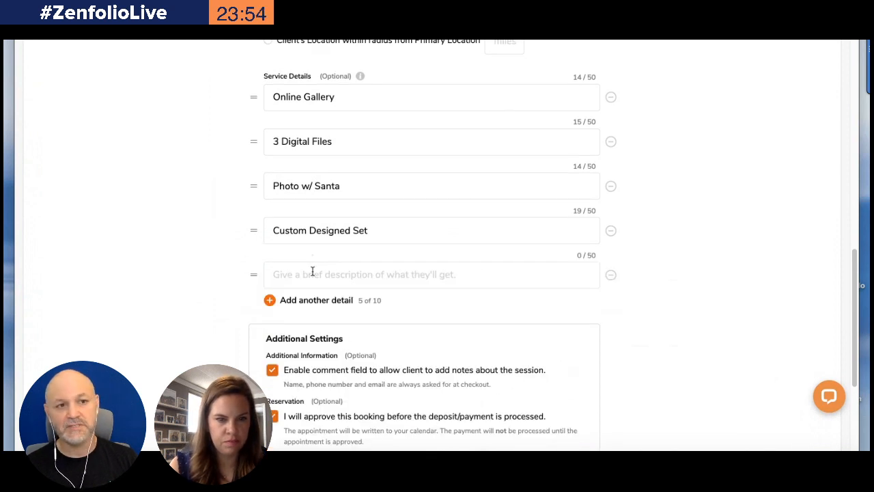
left_click(312, 272)
type("Bu")
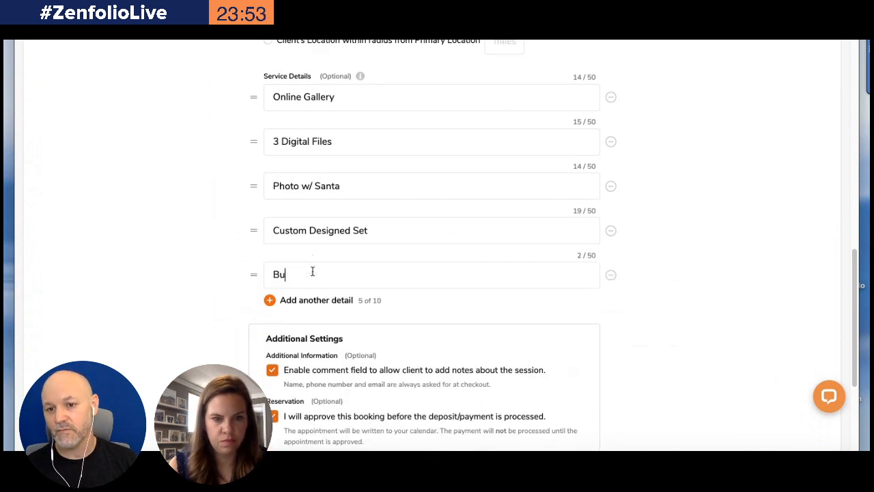
type("si")
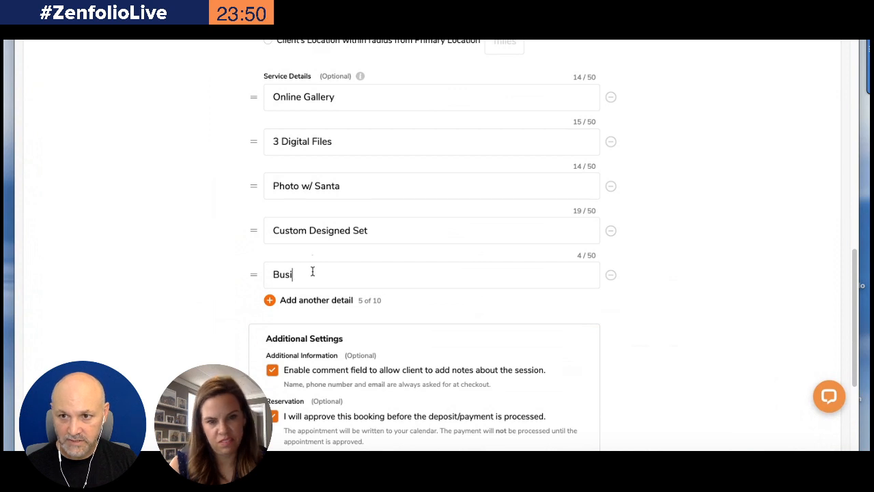
key("BackSpace")
type("cui")
key("BackSpace")
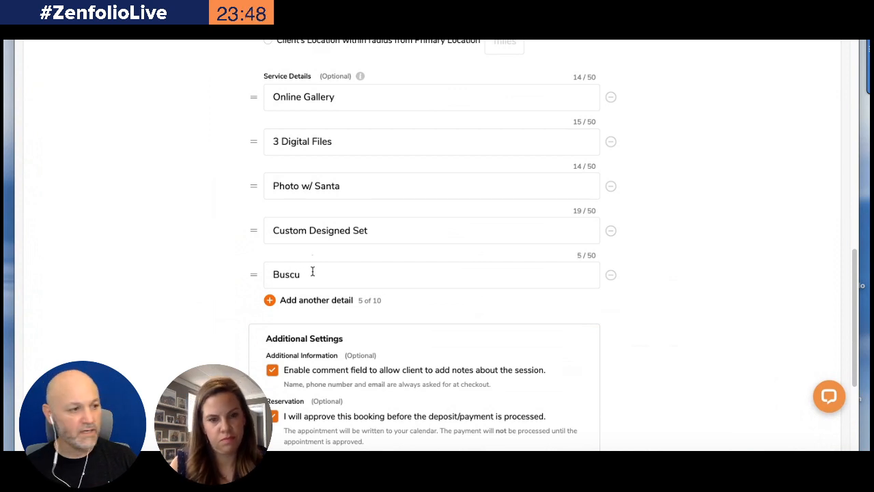
key("BackSpace")
key("BackSpace")
key("BackSpace")
key("BackSpace")
type("iscuits and Cookies")
left_click(303, 299)
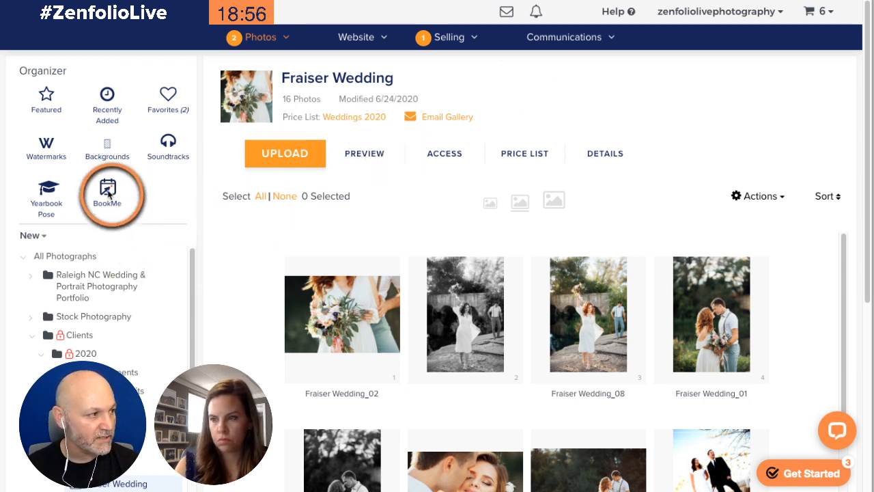
Open BookMe from the Organizer and go to its Services list
left_click(107, 191)
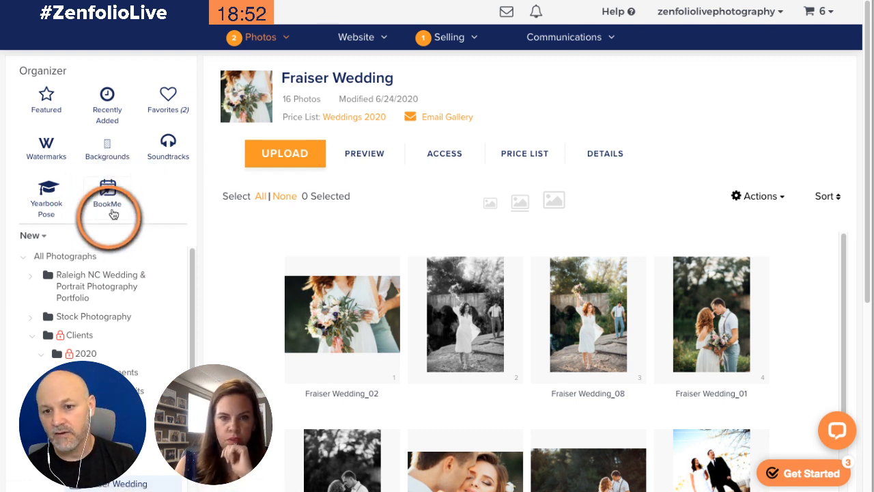
left_click(111, 196)
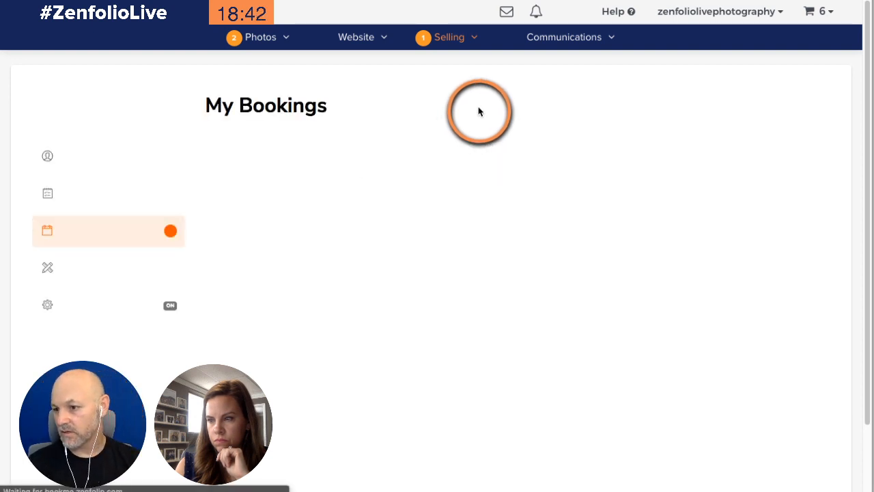
left_click(721, 12)
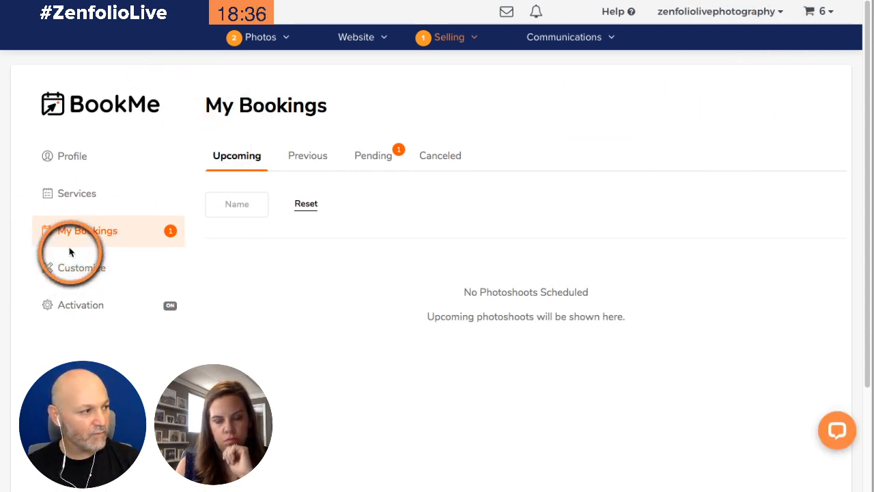
left_click(74, 208)
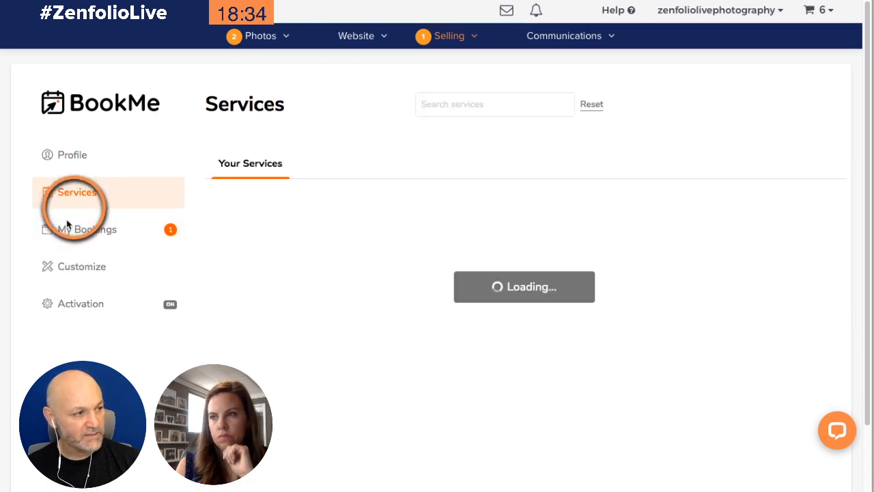
scroll(423, 177, "down", 1)
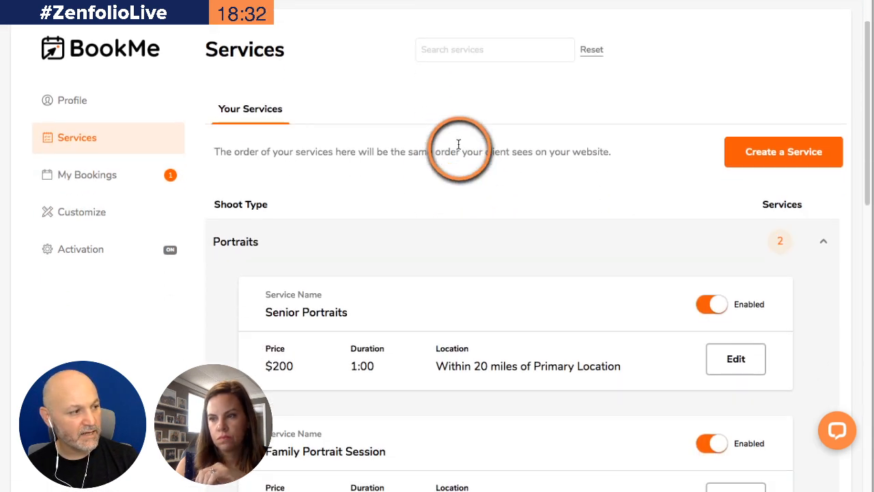
mouse_move(231, 246)
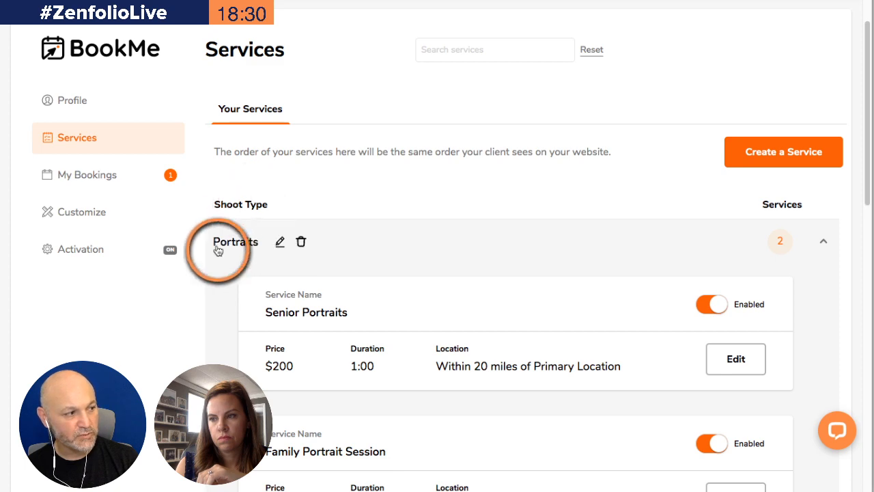
Try to rename the Real Estate shoot type to Summer Mini, then cancel the rename
scroll(235, 246, "down", 5)
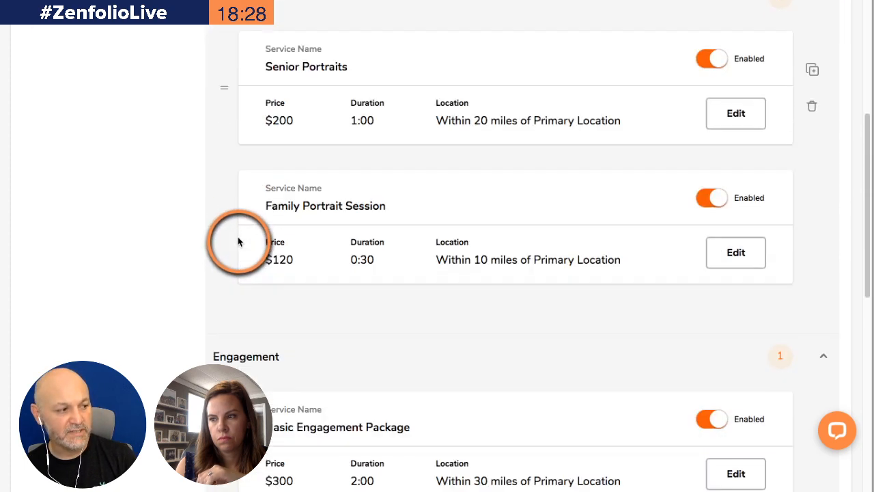
scroll(238, 300, "down", 2)
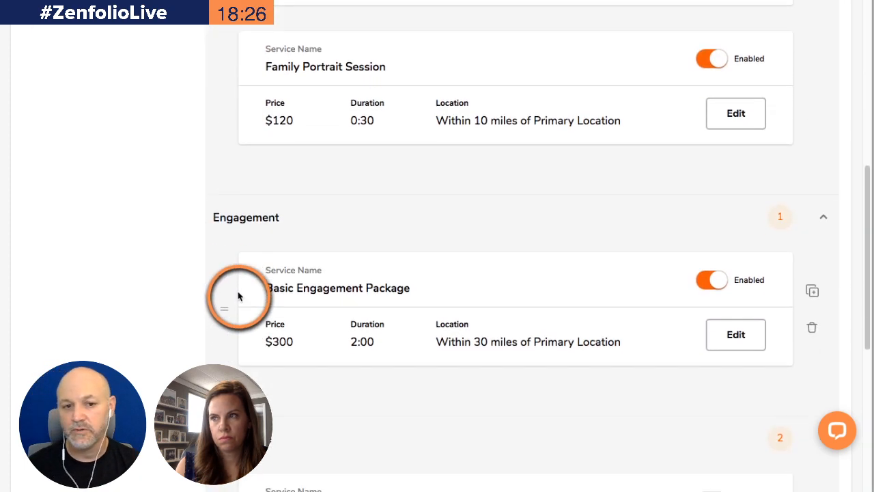
scroll(249, 209, "down", 1)
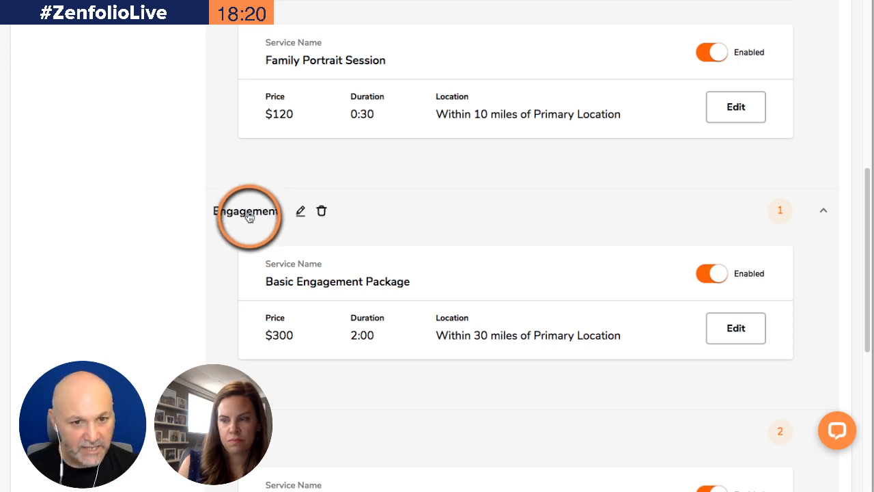
scroll(250, 218, "down", 3)
scroll(250, 217, "down", 4)
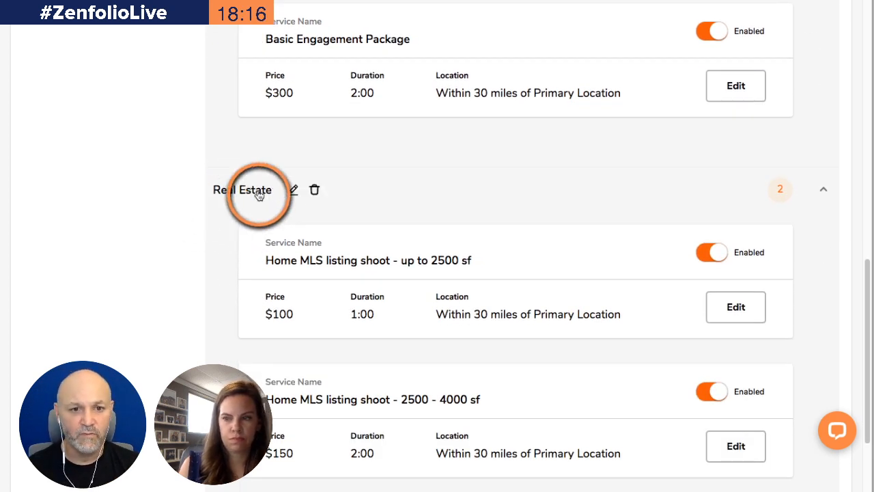
left_click(293, 191)
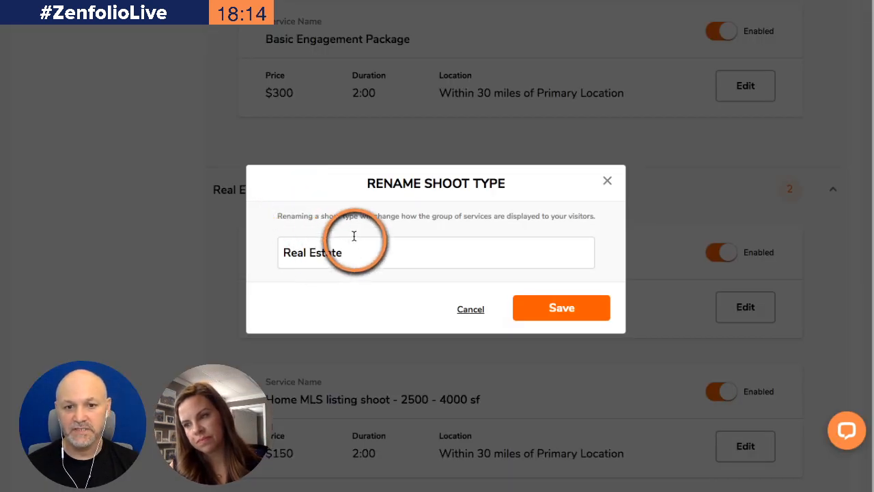
double_click(356, 246)
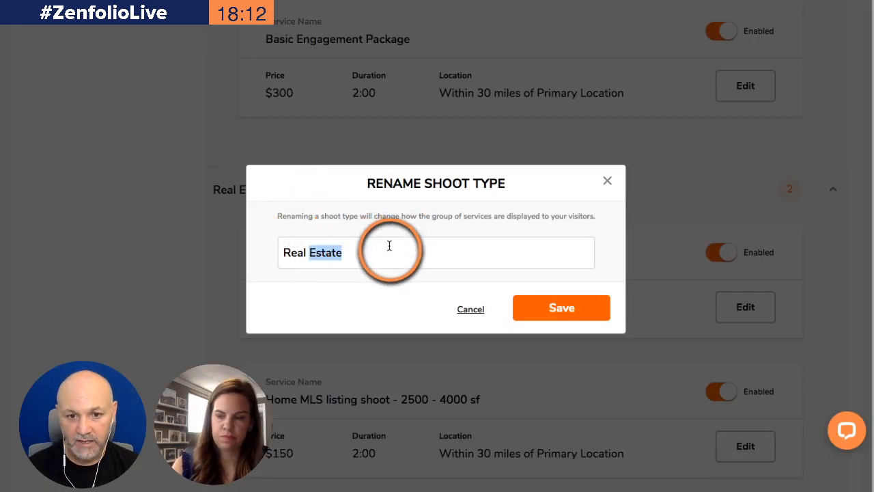
key("ctrl+a")
type("Su")
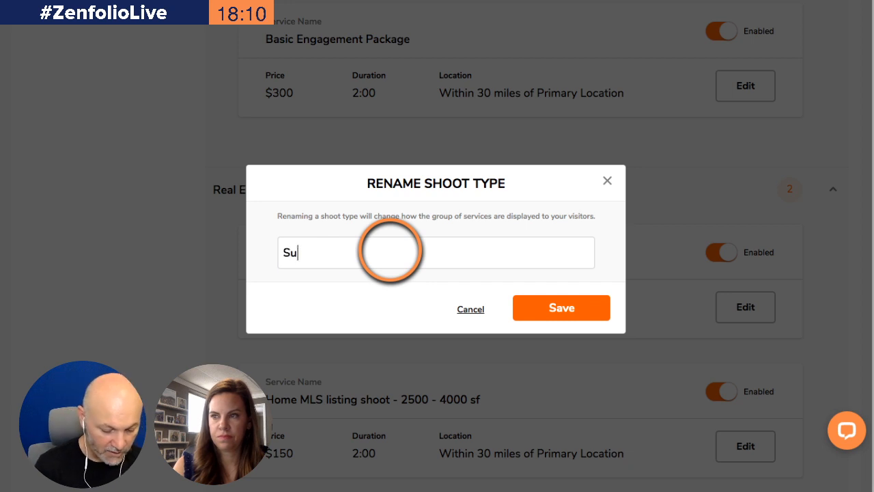
type("mmer Mini")
key("ctrl+a")
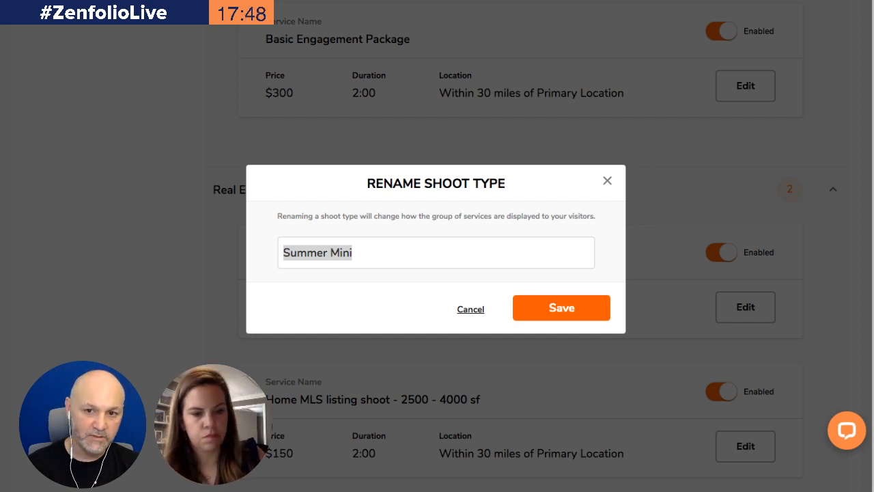
left_click(470, 309)
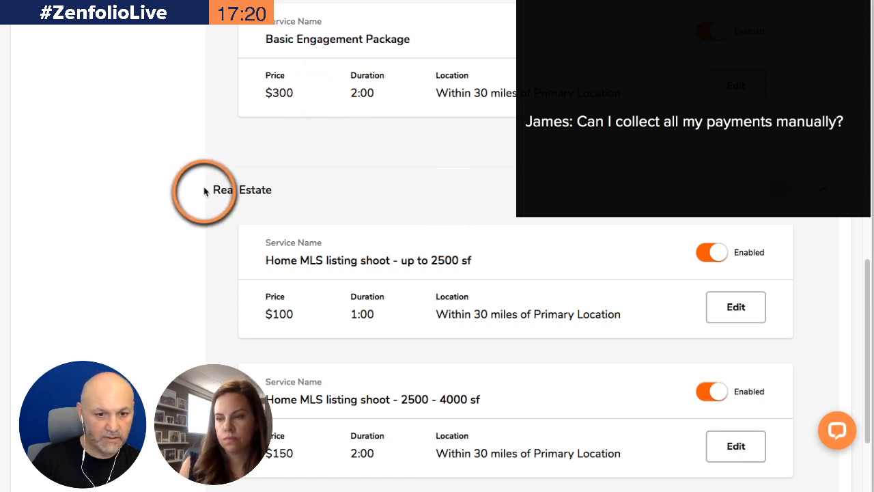
Edit the Basic Engagement Package to collect no payment at booking, sending the invoice manually or collecting payment in person
scroll(437, 171, "up", 2)
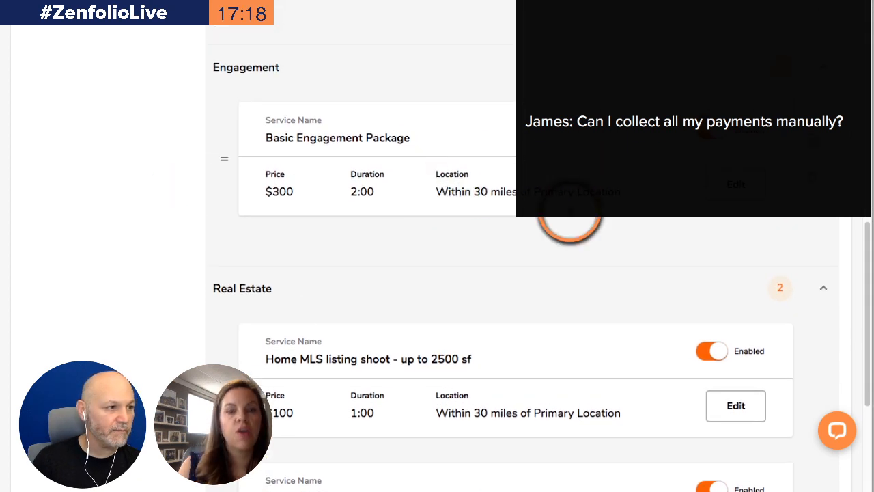
left_click(747, 195)
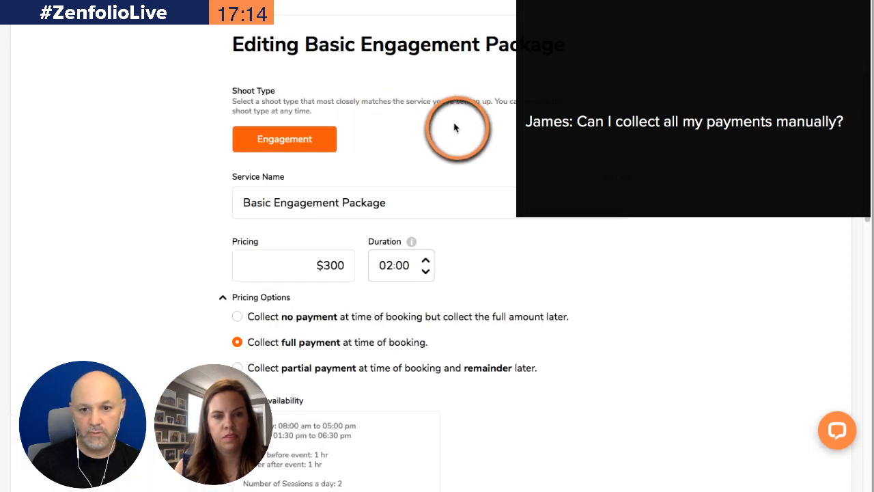
scroll(421, 108, "down", 2)
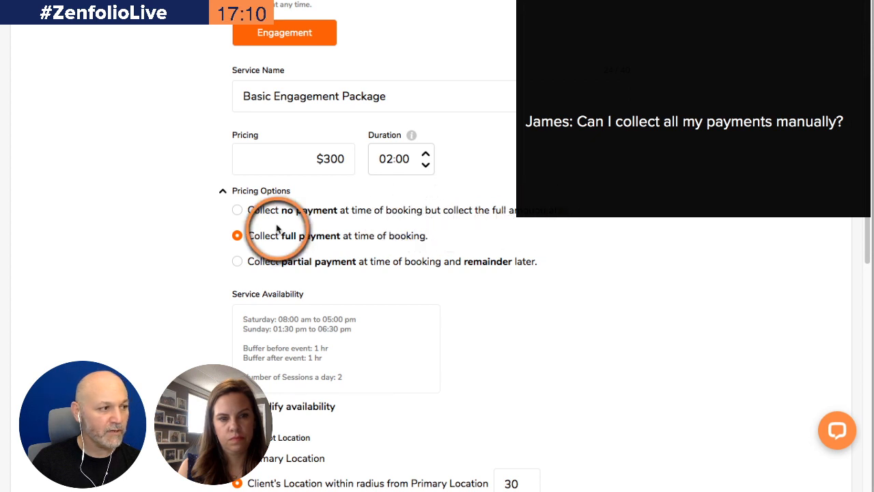
left_click(238, 211)
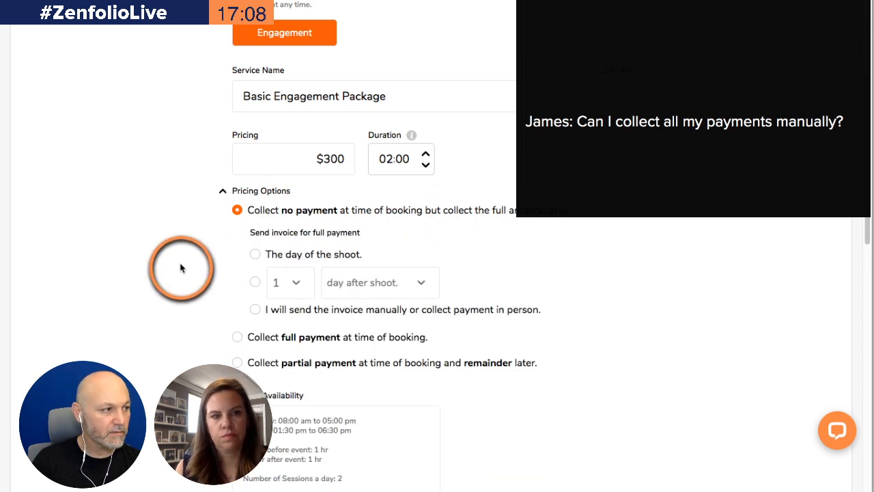
scroll(364, 256, "down", 1)
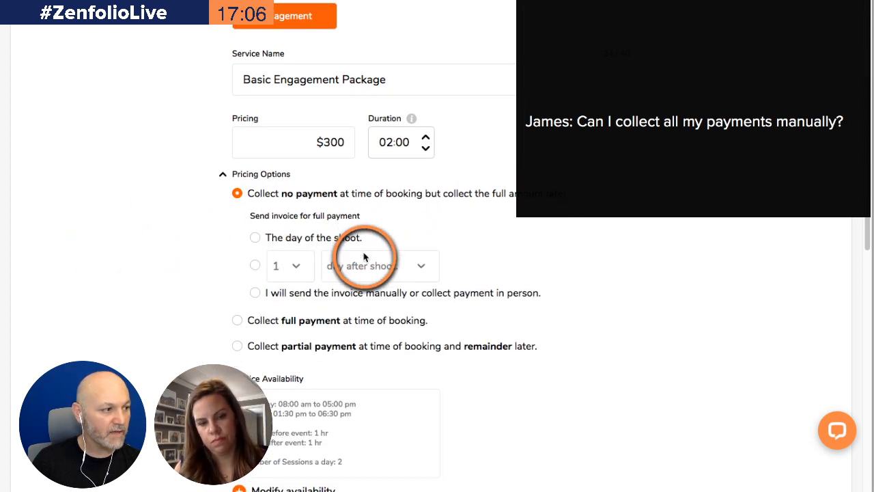
left_click(254, 294)
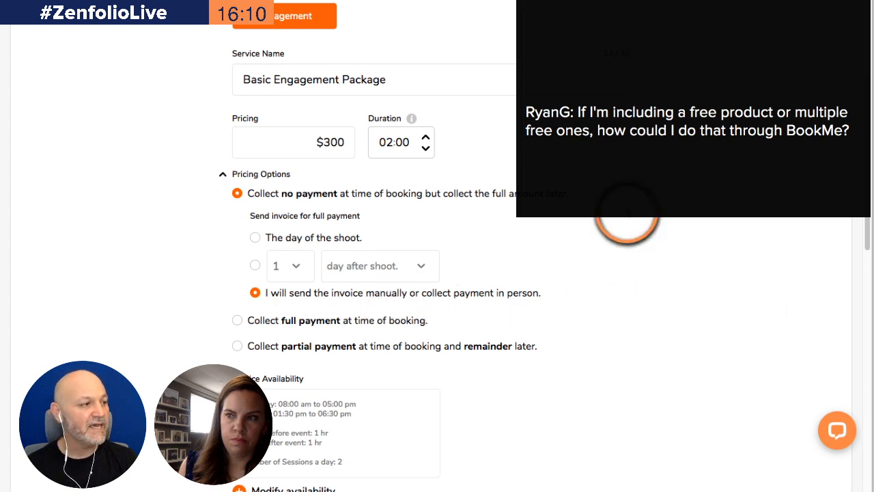
Set the Basic Engagement Package's price to $0
scroll(654, 176, "down", 4)
scroll(653, 176, "down", 4)
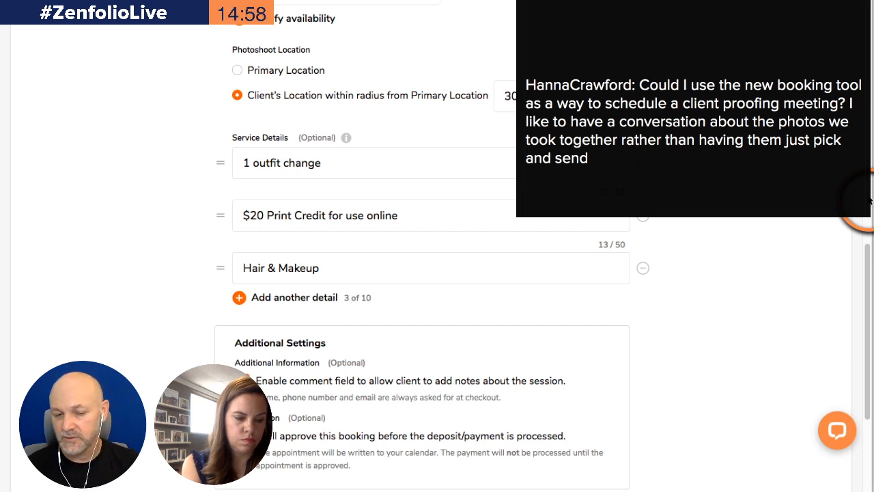
scroll(803, 184, "up", 2)
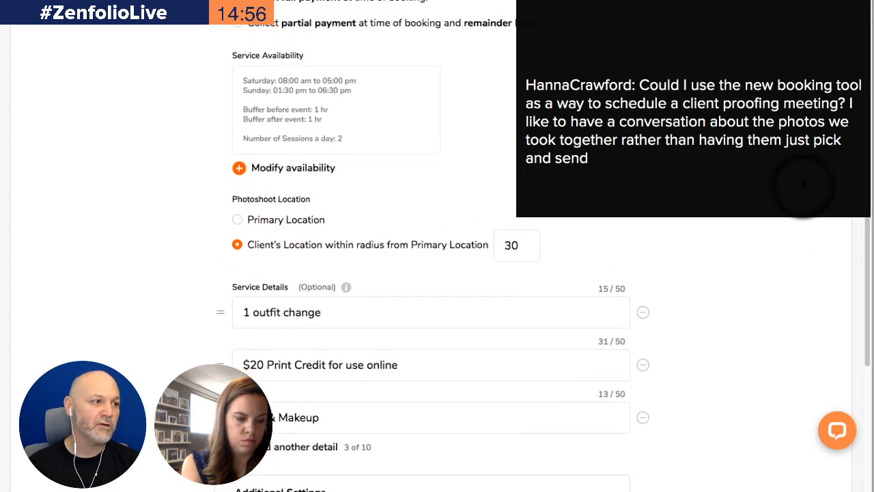
scroll(802, 185, "up", 6)
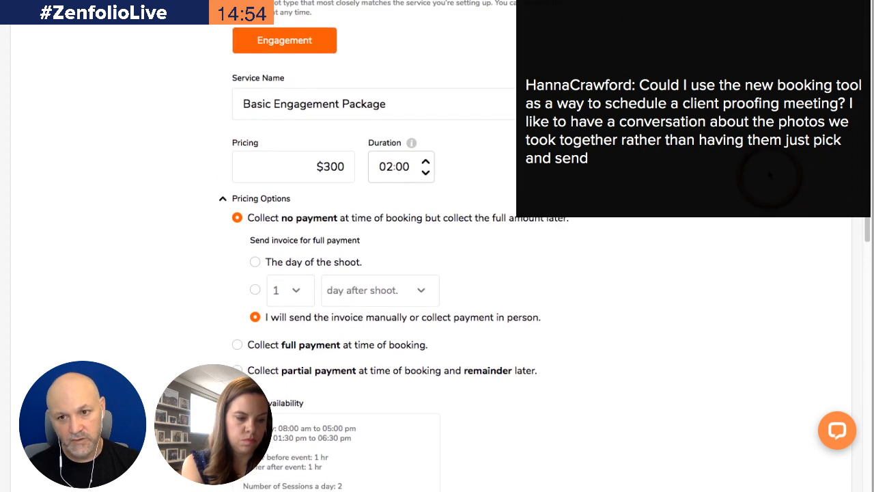
scroll(769, 175, "up", 1)
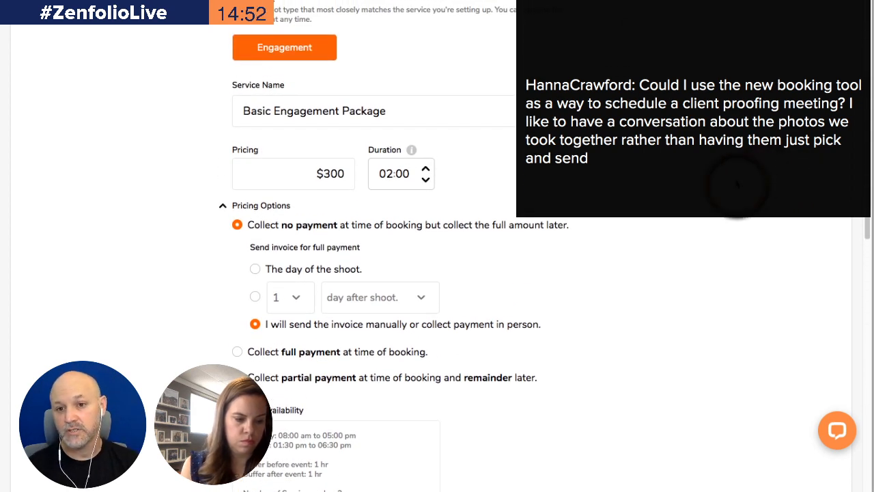
scroll(744, 184, "up", 1)
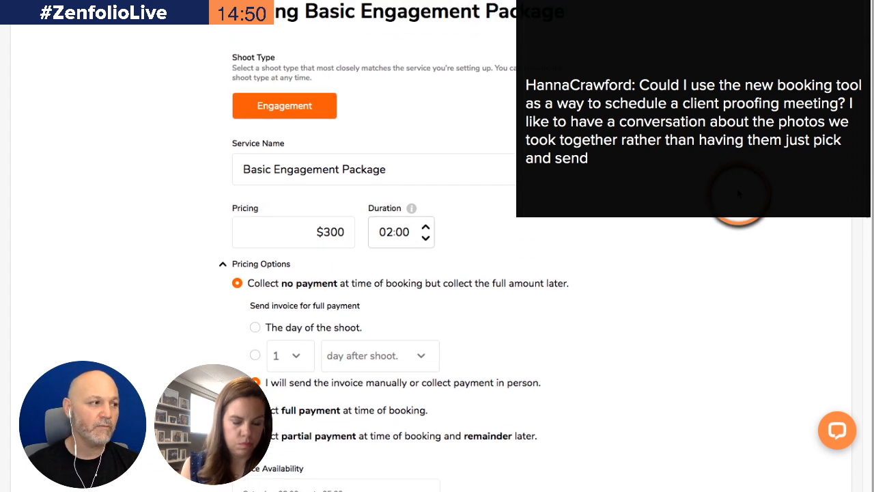
double_click(330, 232)
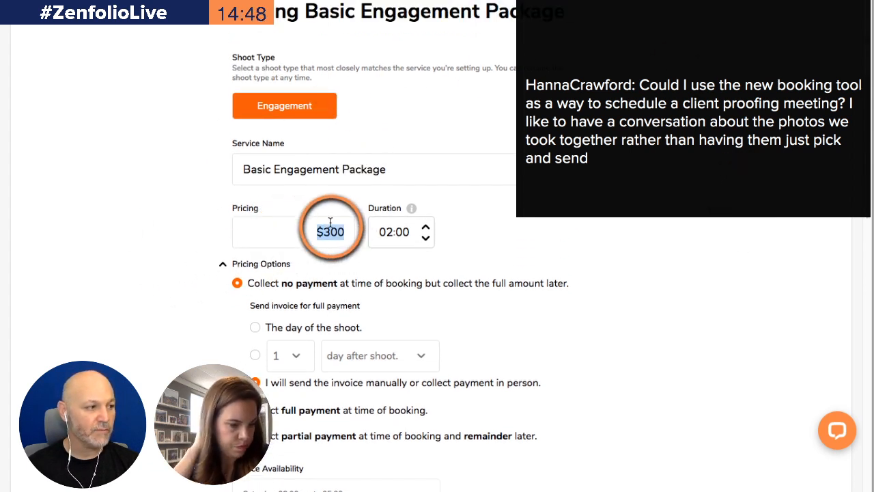
type("0")
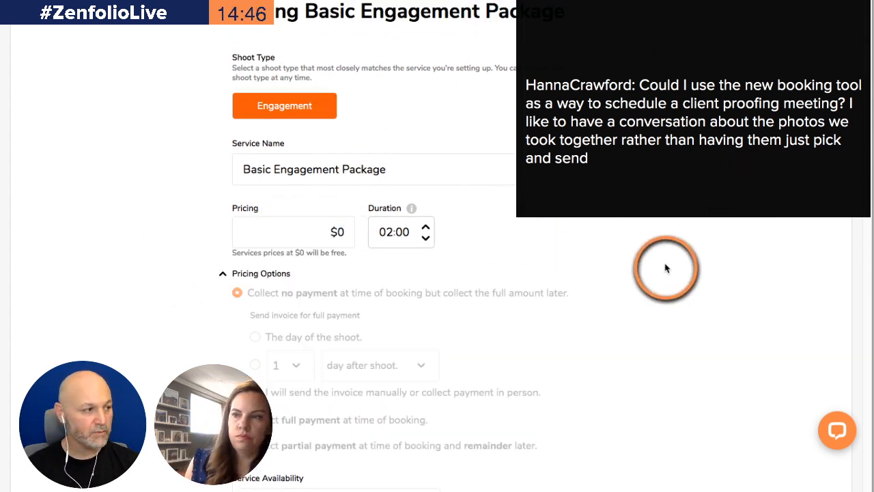
Leave the Basic Engagement Package editor without saving by reloading the page
scroll(676, 261, "down", 1)
scroll(676, 262, "down", 1)
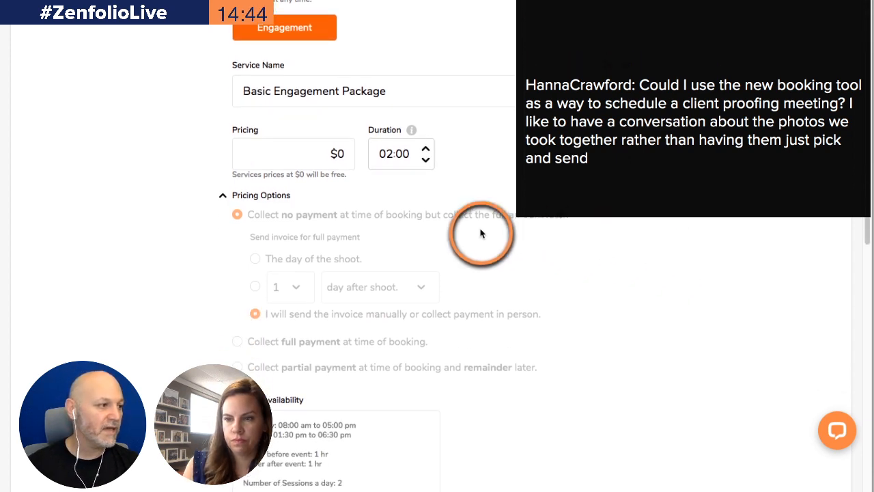
double_click(321, 155)
left_click(806, 255)
left_click(580, 362)
scroll(587, 359, "down", 5)
scroll(596, 357, "down", 5)
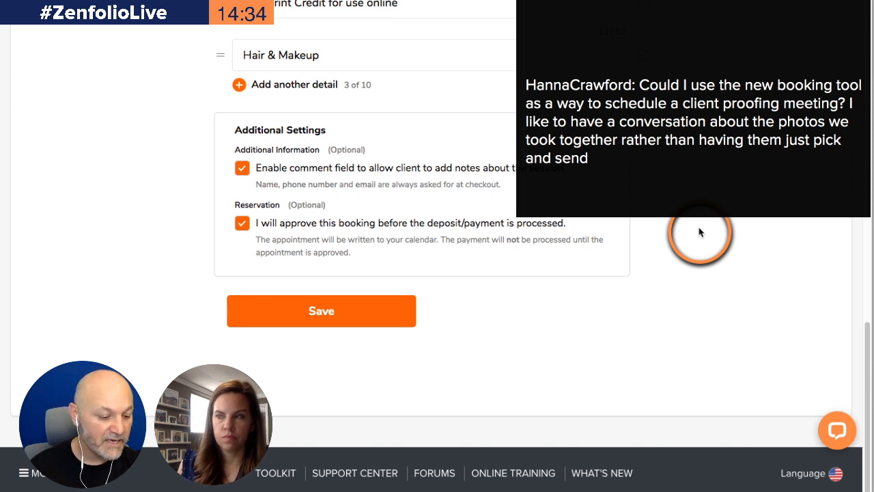
key("super+r")
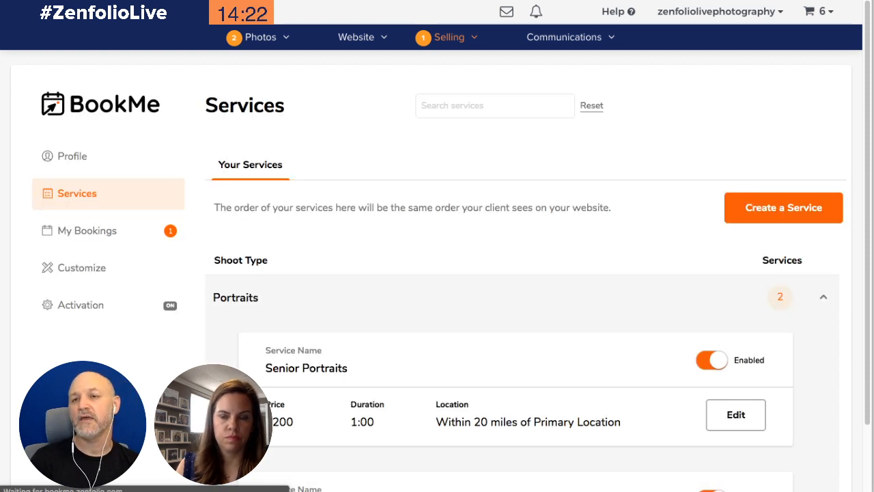
Open the BookMe Customize page and examine the button and accent colour hex value
scroll(437, 246, "down", 10)
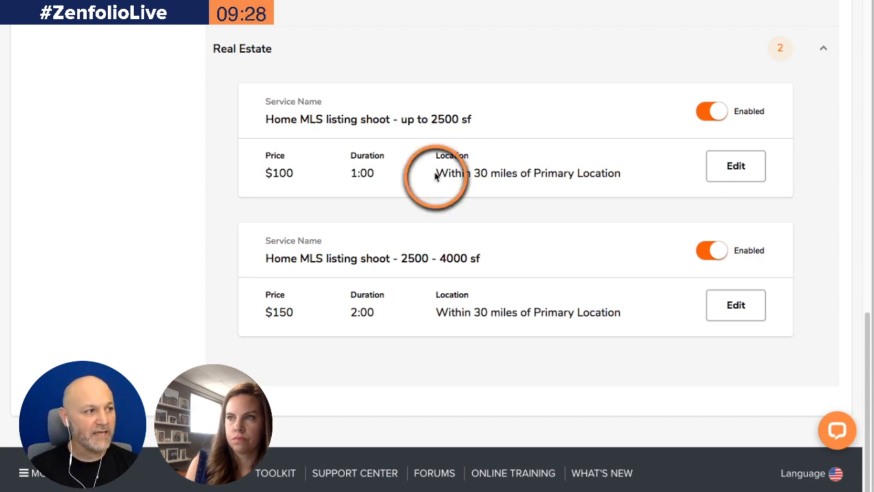
scroll(533, 150, "up", 20)
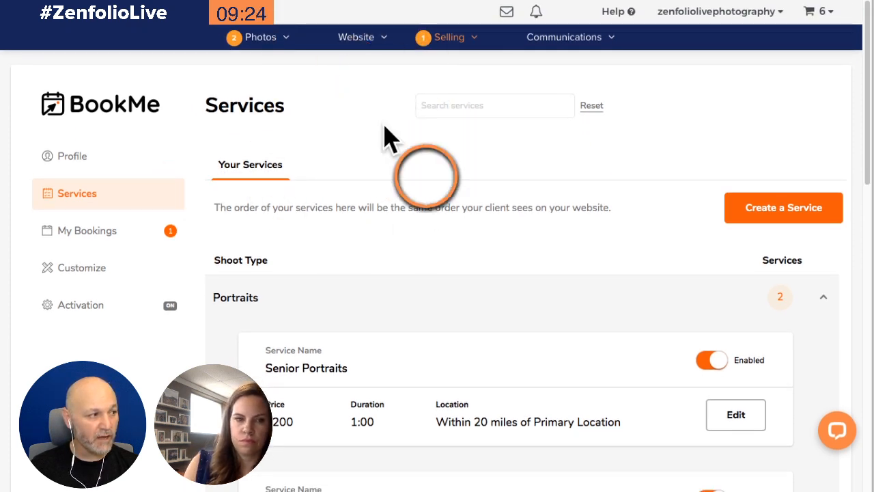
left_click(68, 270)
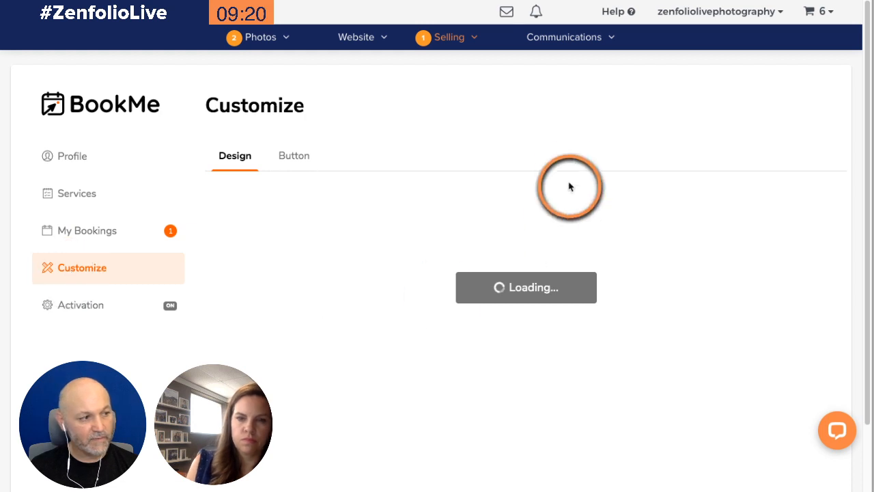
scroll(612, 137, "down", 1)
scroll(612, 137, "down", 1)
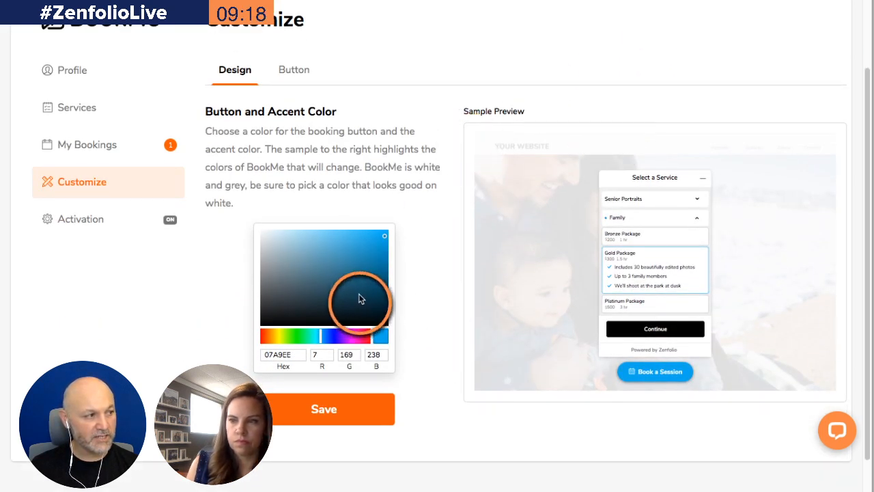
scroll(383, 198, "down", 1)
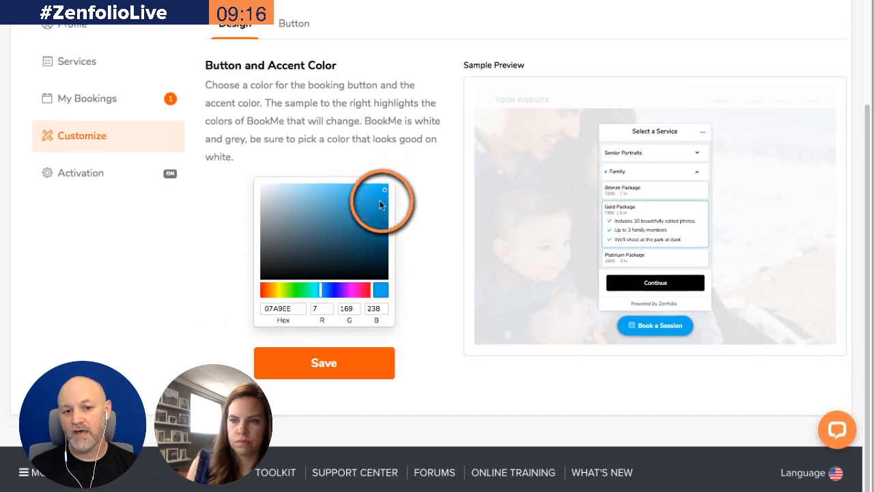
left_click(274, 307)
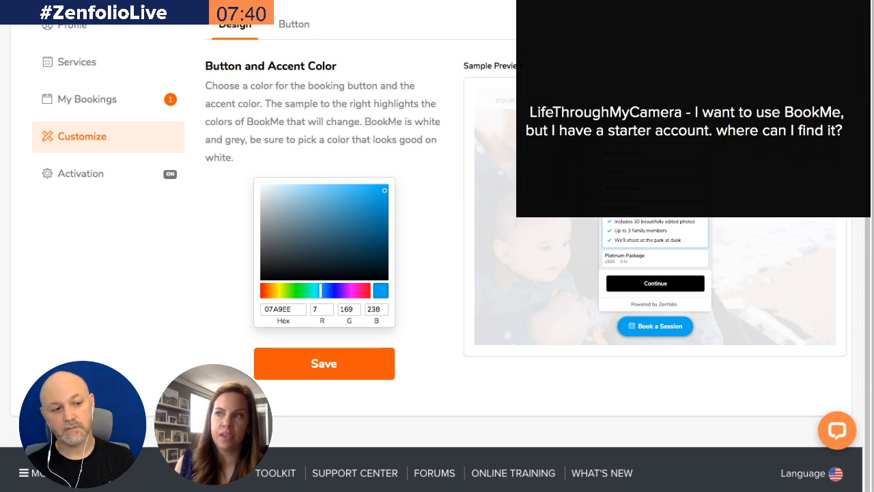
left_click(423, 202)
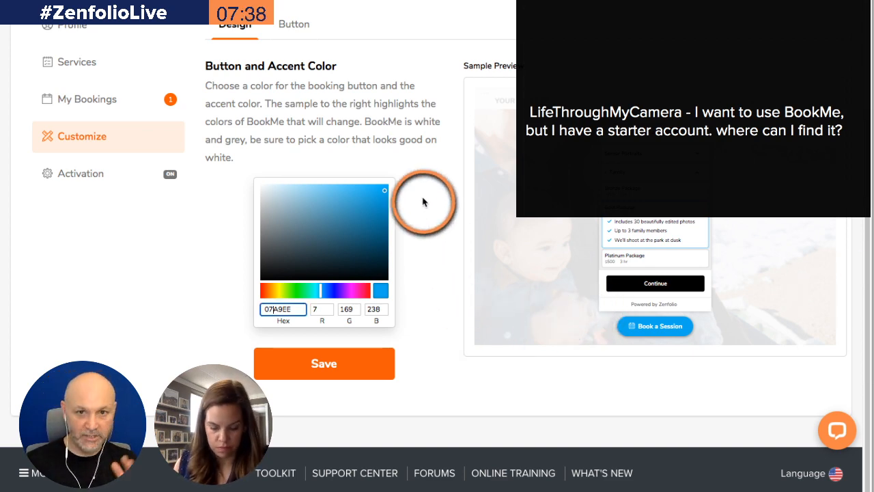
Open the Account Information page from the account menu
scroll(423, 202, "up", 2)
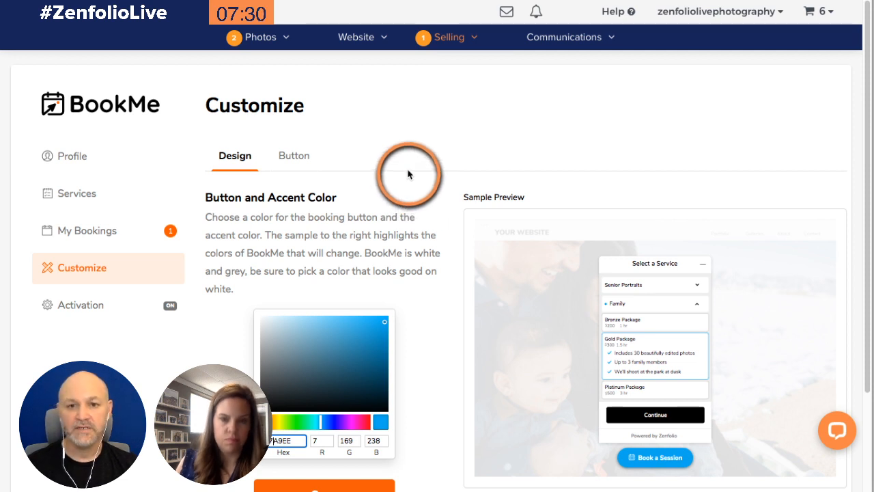
left_click(723, 13)
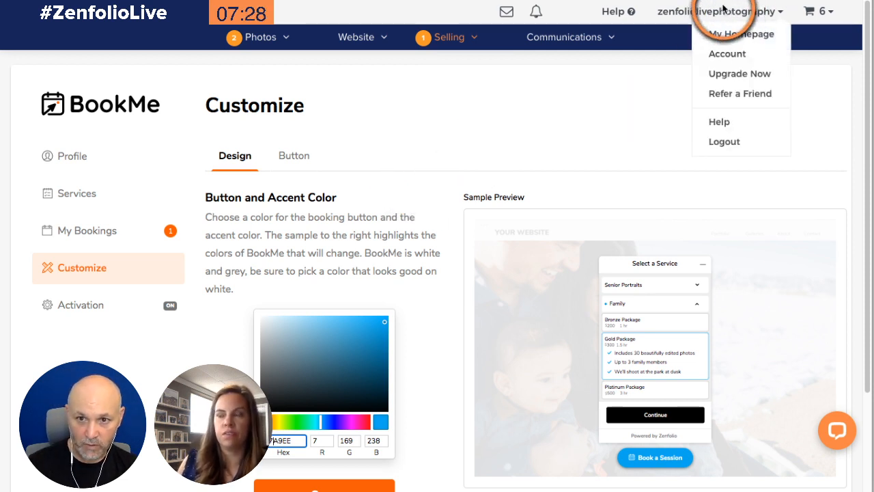
left_click(725, 60)
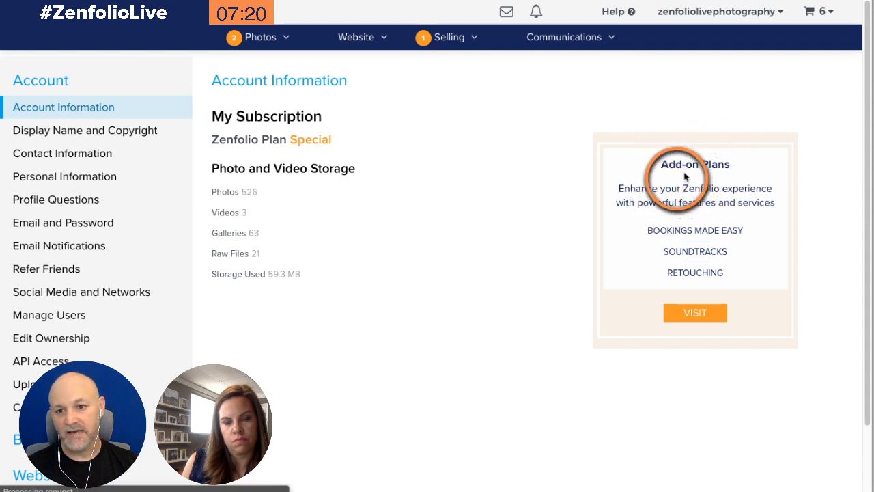
Open the Photos organizer and dismiss the satisfaction survey
left_click(687, 310)
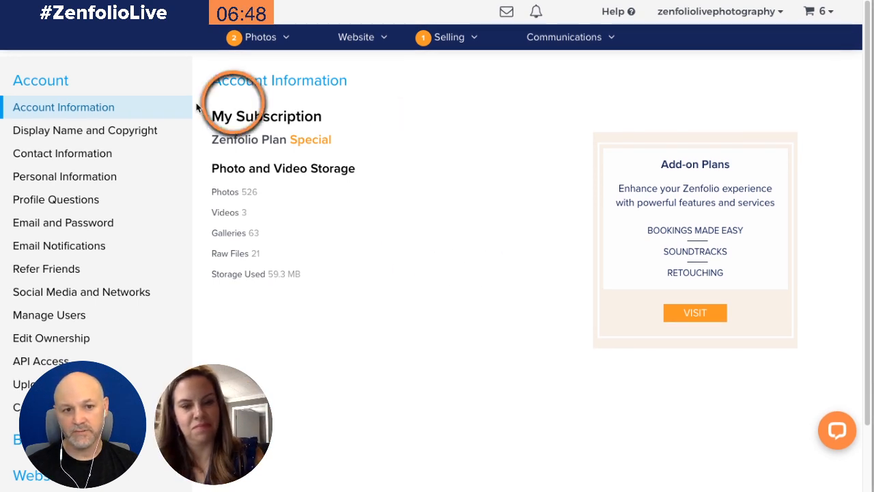
mouse_move(271, 38)
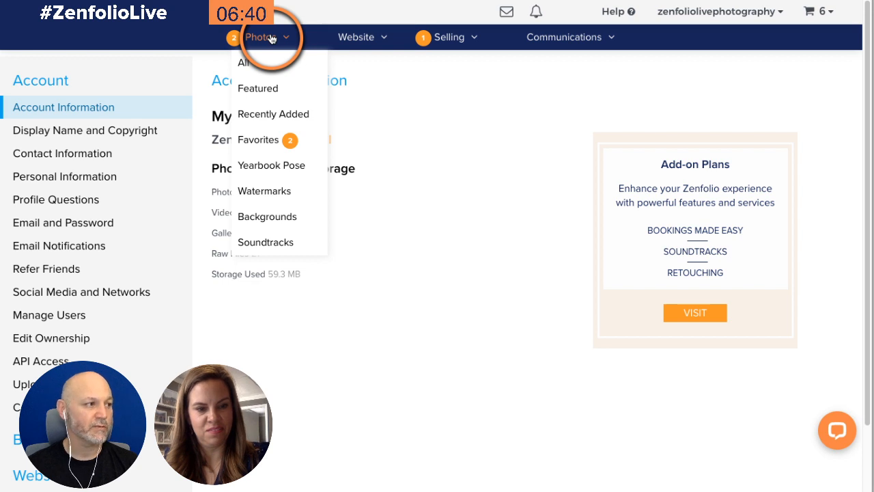
left_click(256, 36)
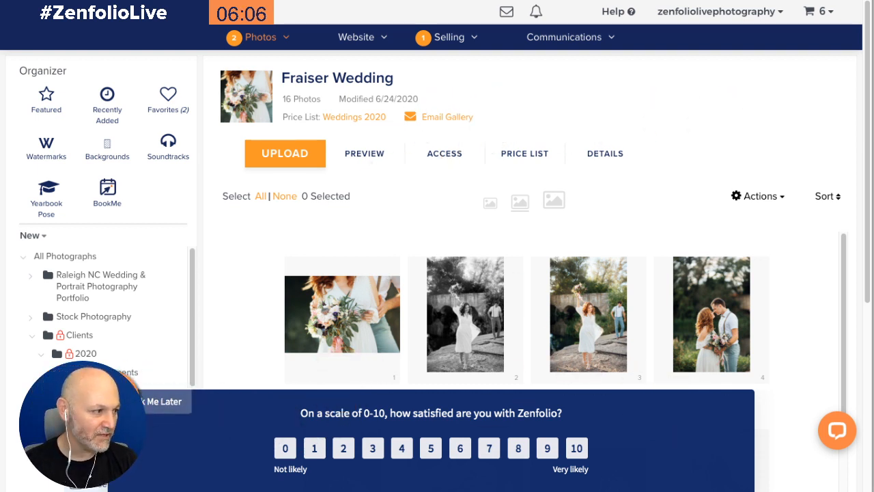
left_click(130, 399)
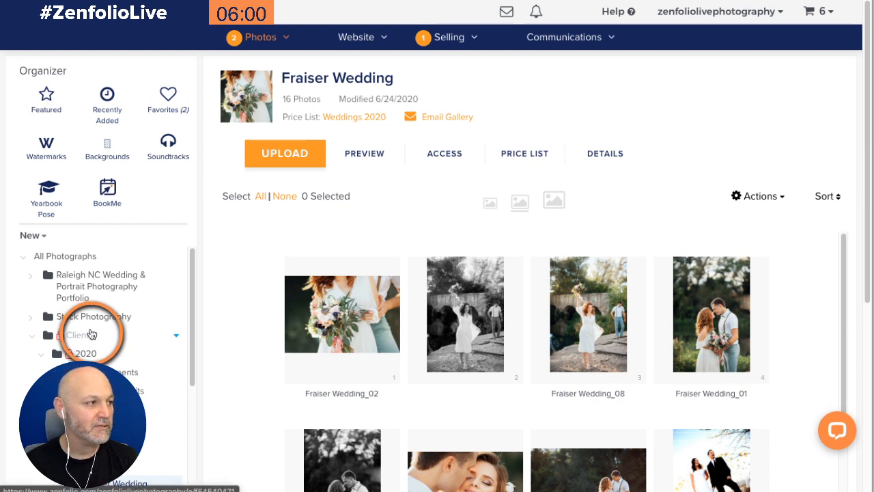
Open BookMe's My Bookings and review the pending and upcoming bookings
left_click(119, 202)
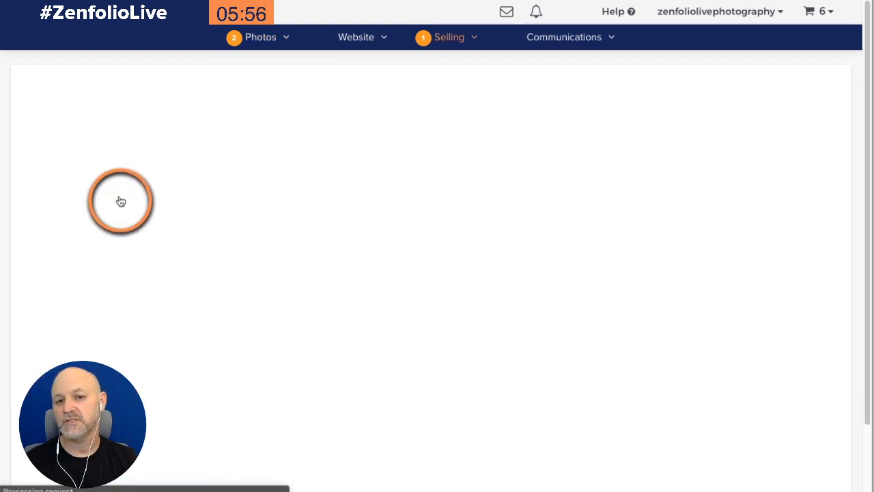
left_click(382, 164)
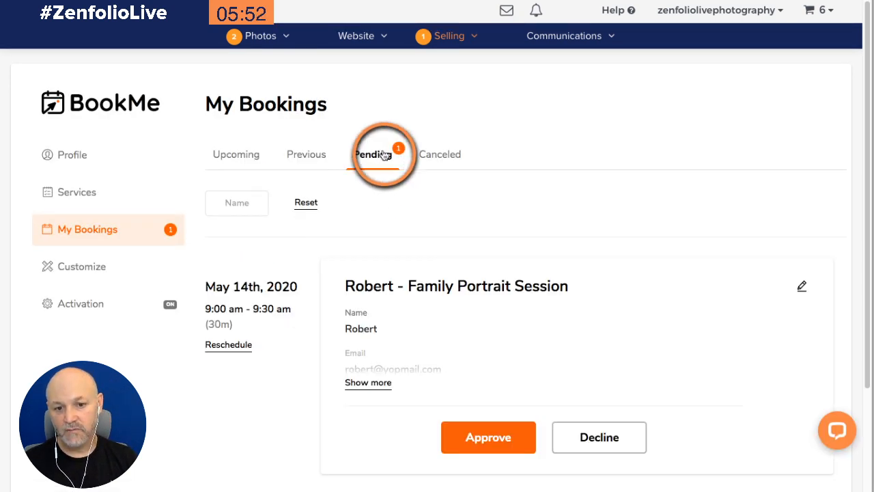
scroll(526, 182, "down", 2)
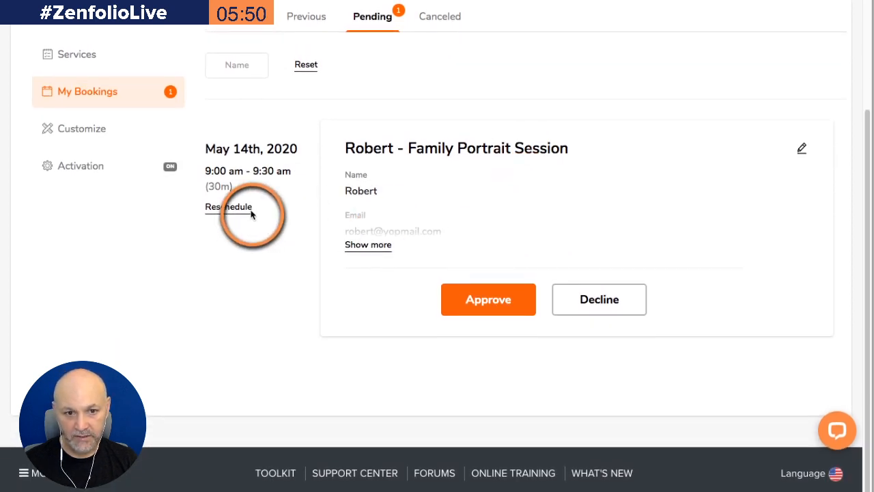
scroll(346, 227, "up", 2)
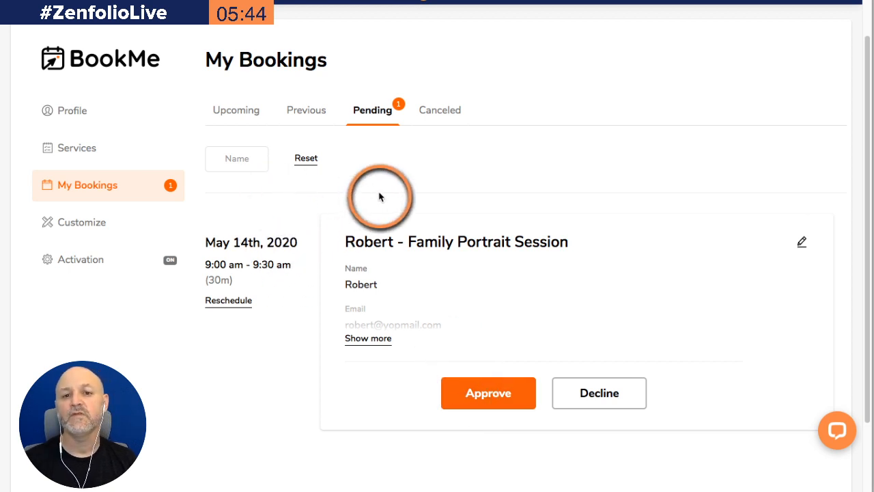
left_click(253, 112)
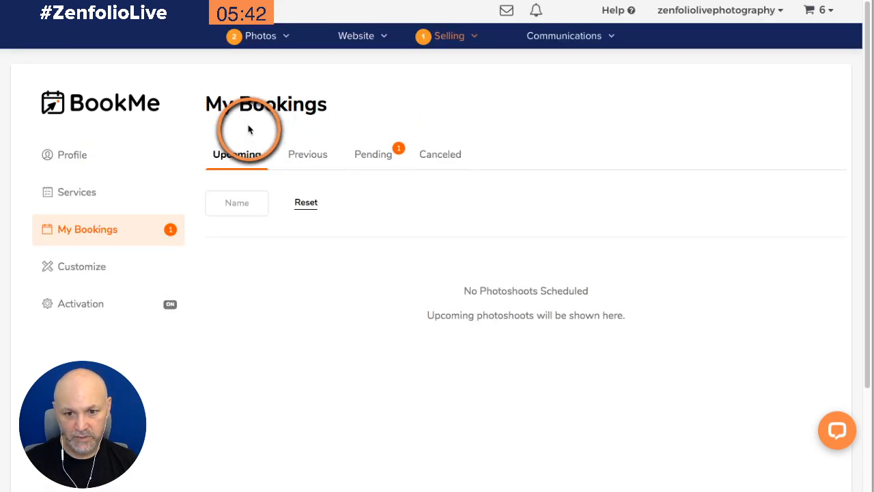
left_click(360, 159)
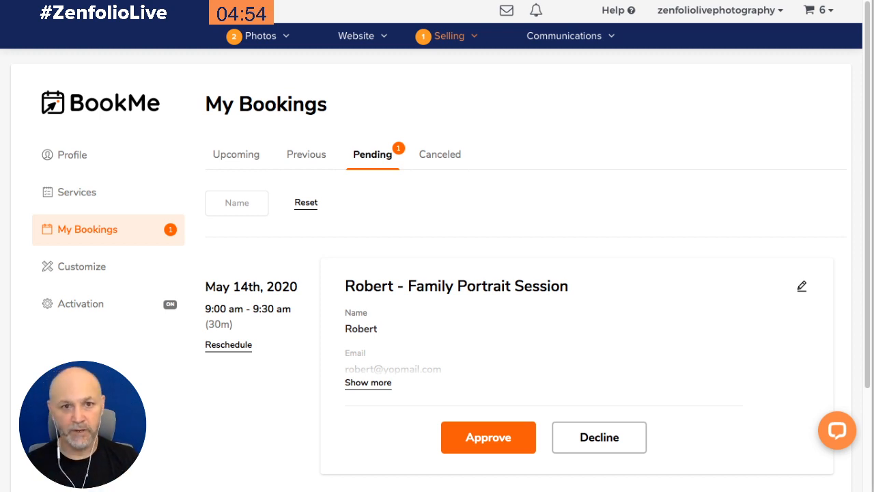
Return to the Photos organizer and expand the Raleigh NC Wedding & Portrait Photography Portfolio group
mouse_move(267, 47)
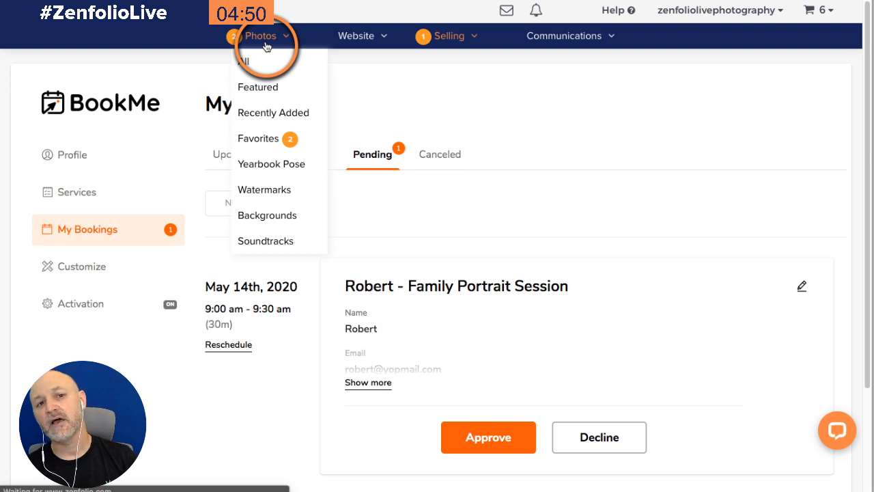
left_click(266, 40)
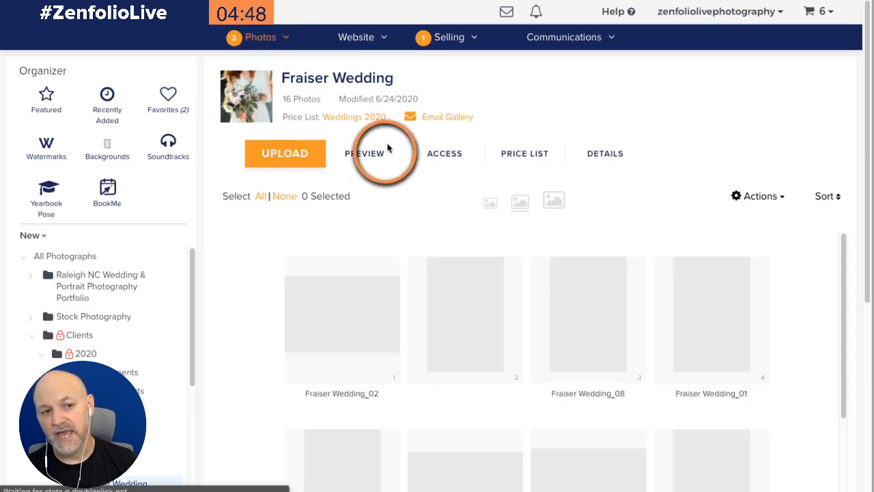
scroll(164, 266, "down", 3)
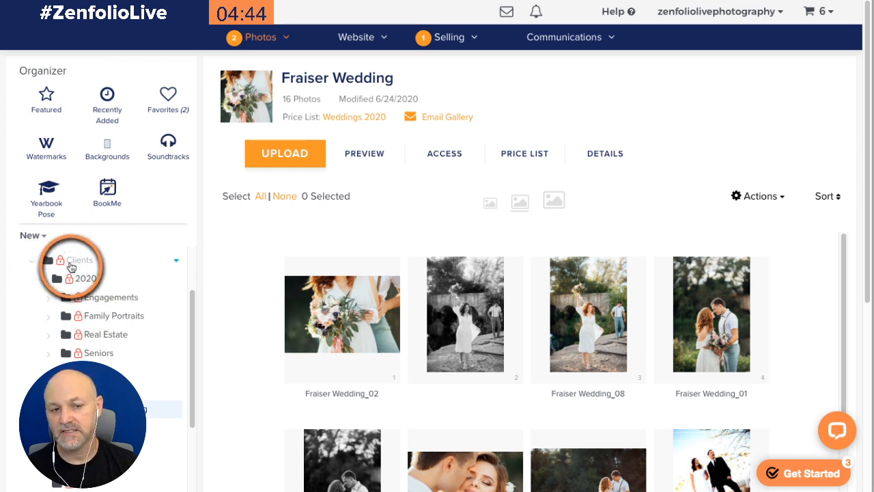
scroll(96, 267, "up", 3)
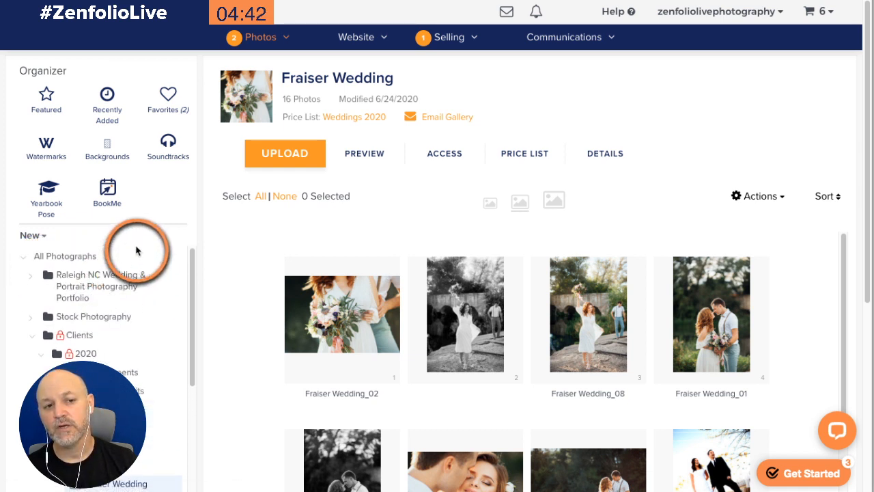
left_click(30, 275)
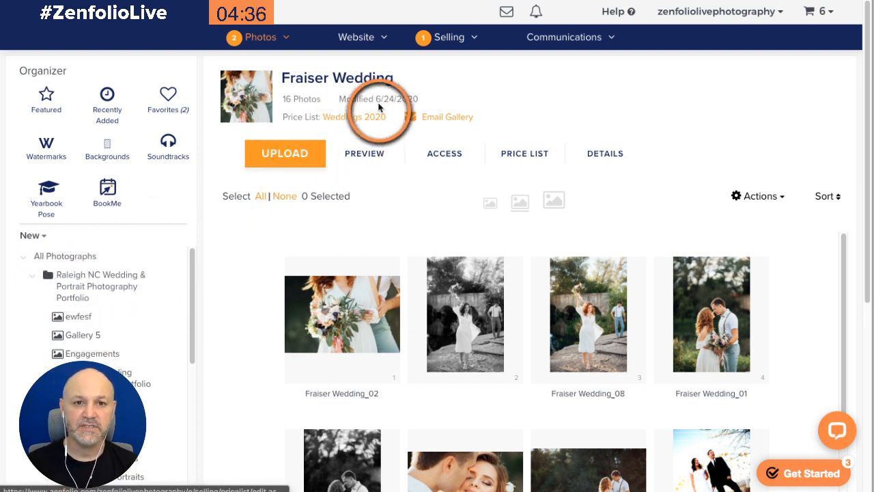
Open Customize Website in a new tab and continue past the Customize, then Publish notice
left_click(352, 38)
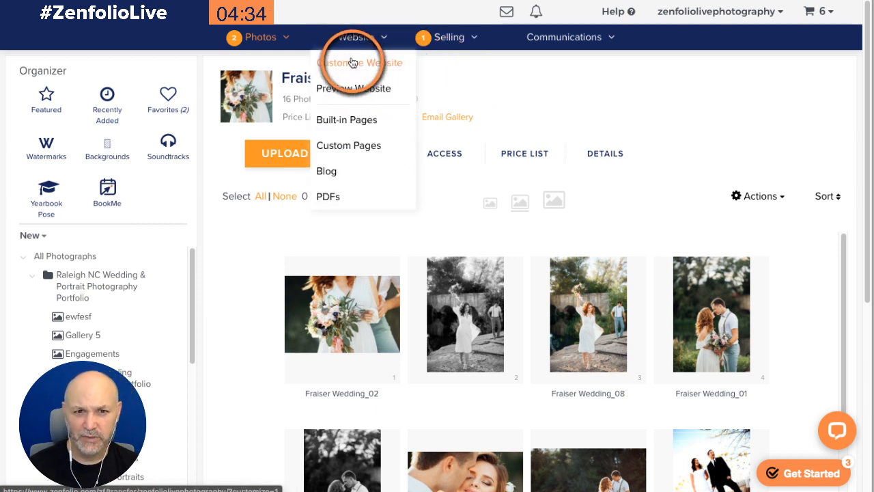
right_click(353, 61)
left_click(370, 63)
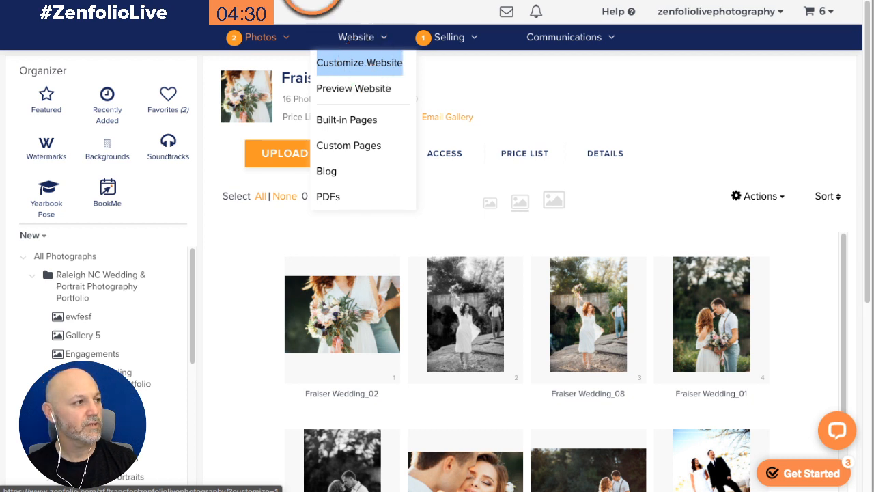
left_click(308, 1)
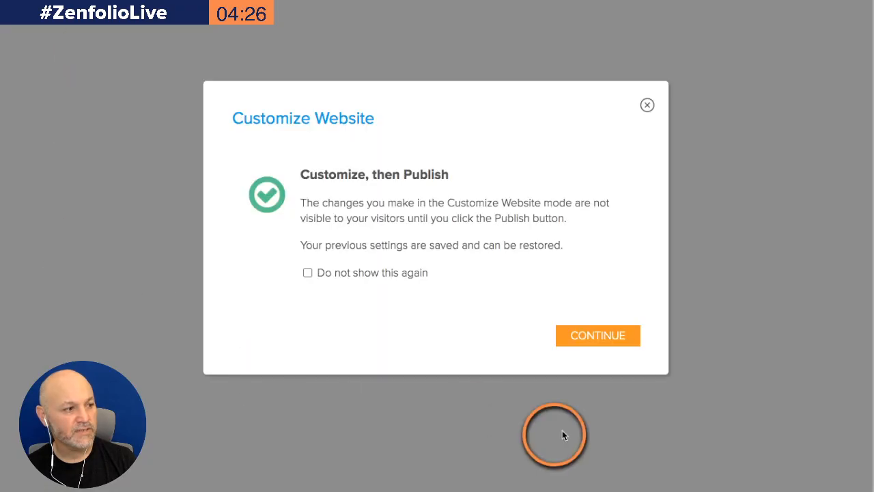
left_click(598, 338)
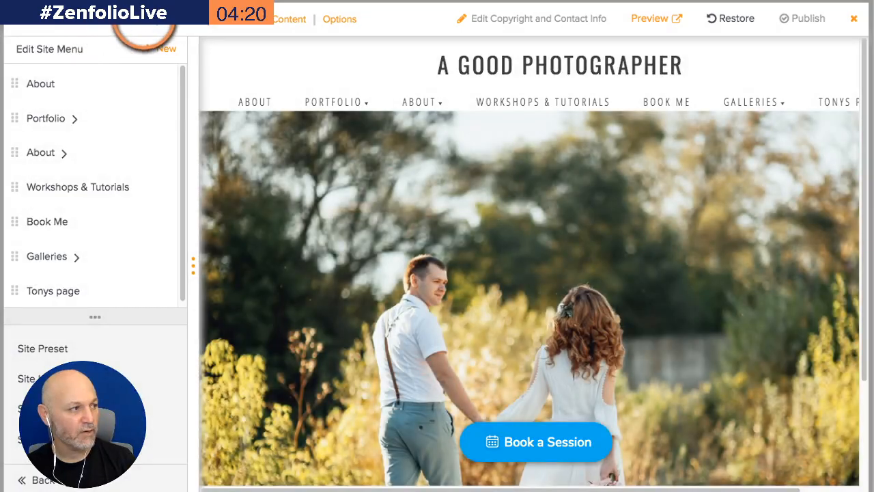
Apply the Full screen with photo grid layout to the homepage
left_click(133, 19)
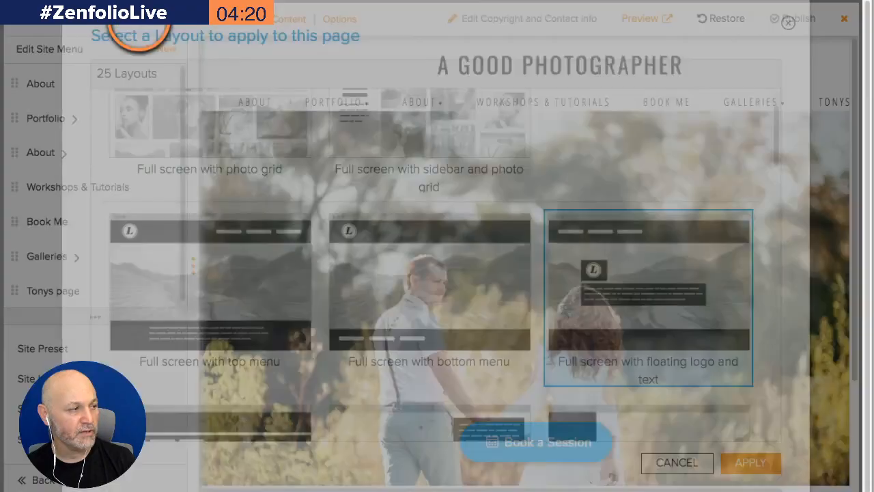
scroll(402, 226, "up", 3)
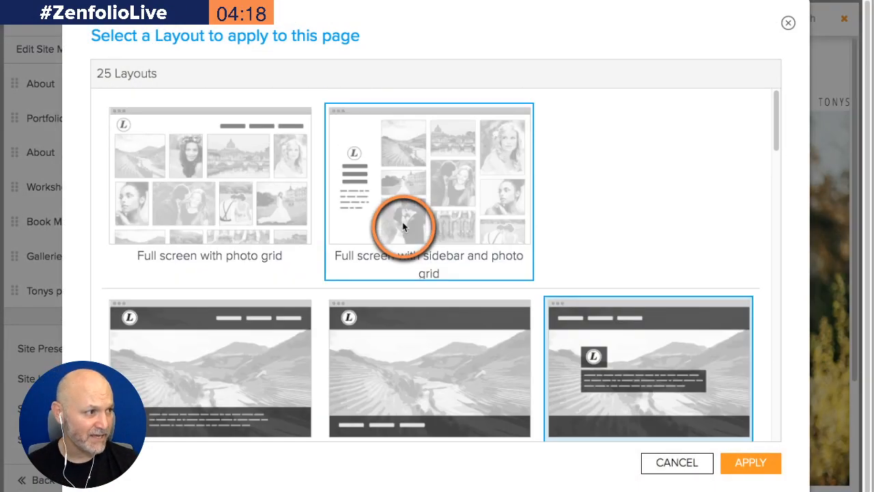
left_click(204, 185)
left_click(764, 463)
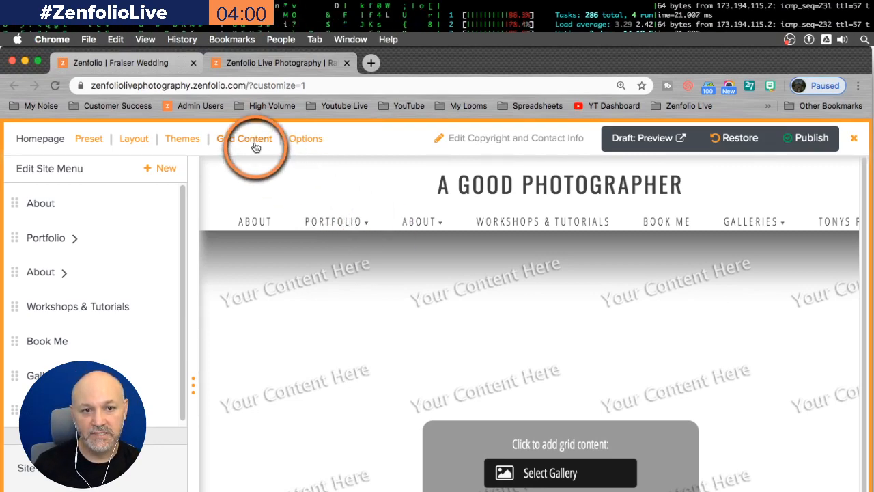
Set the homepage grid content to the Raleigh NC Wedding & Portrait Photography Portfolio group and apply
left_click(254, 27)
scroll(229, 198, "down", 2)
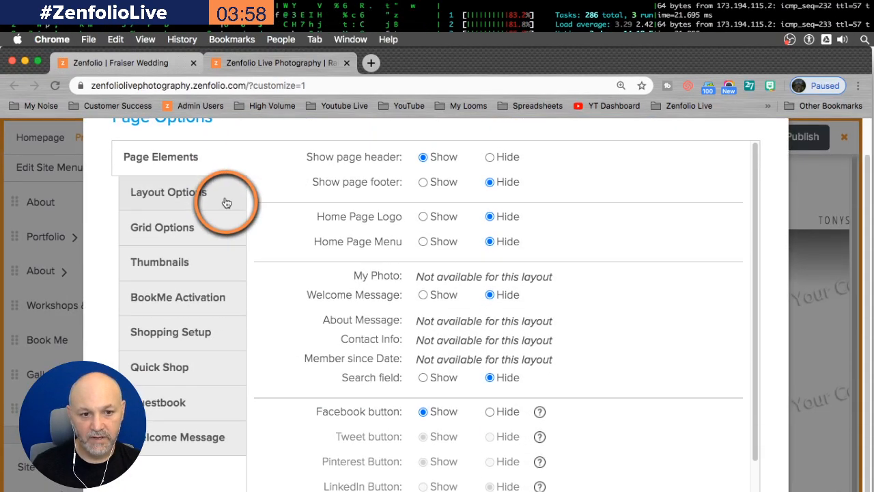
left_click(121, 232)
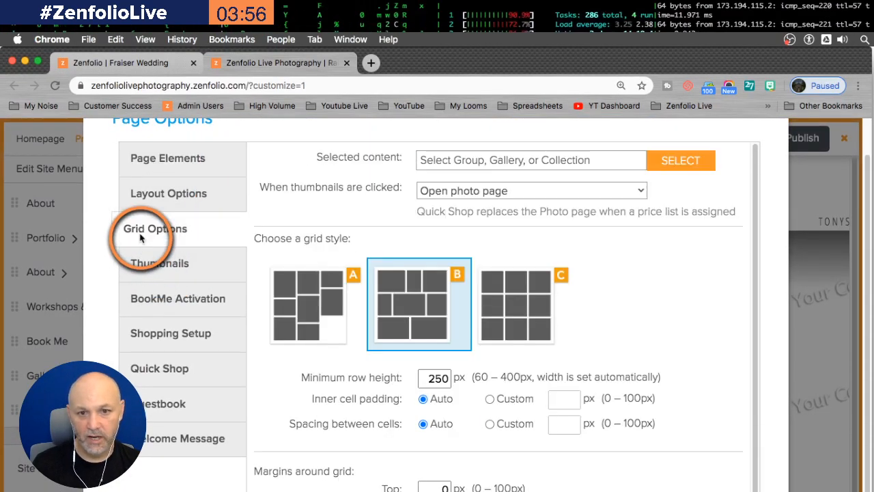
left_click(649, 168)
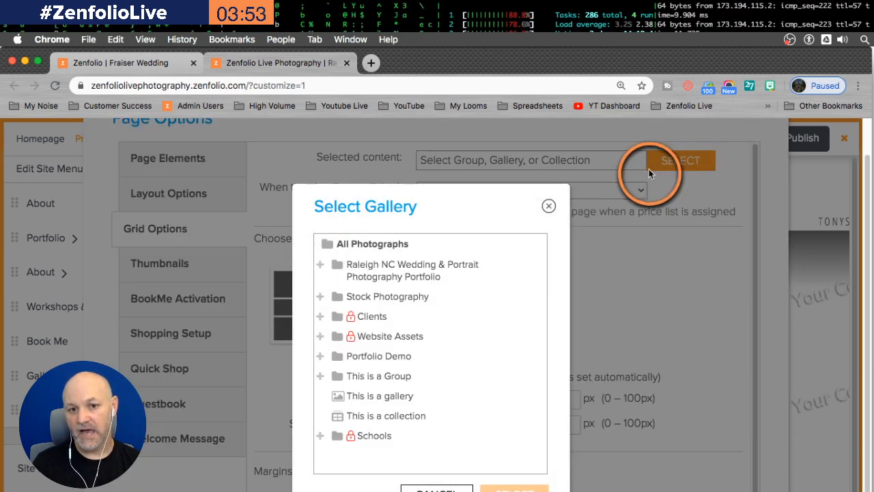
left_click(362, 273)
left_click(513, 488)
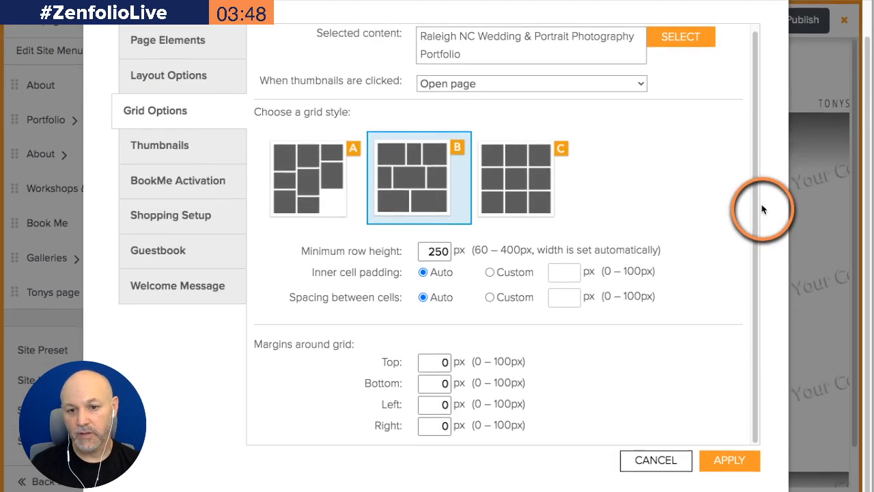
left_click(729, 458)
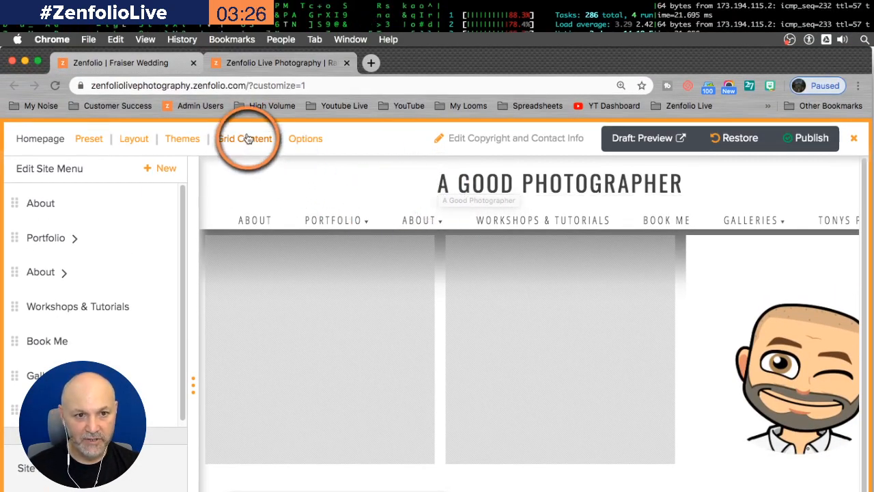
Reopen the grid options and select the ewfesf gallery as the grid content
left_click(248, 139)
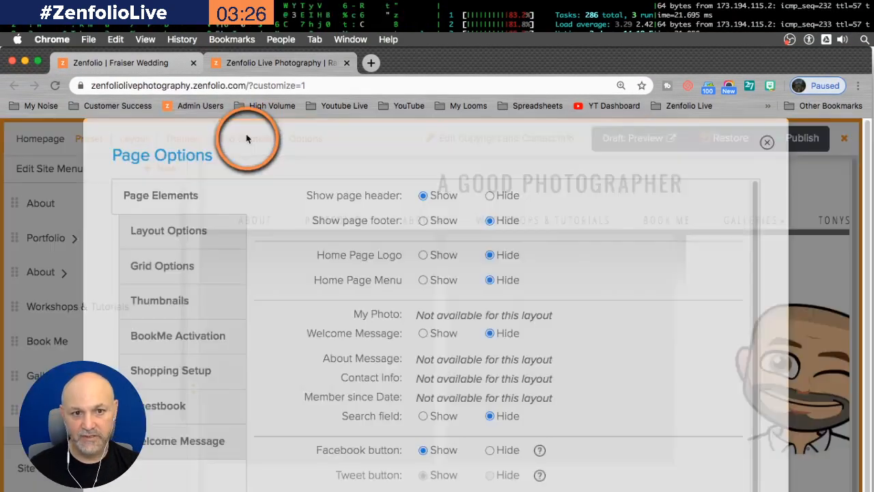
left_click(191, 266)
left_click(693, 207)
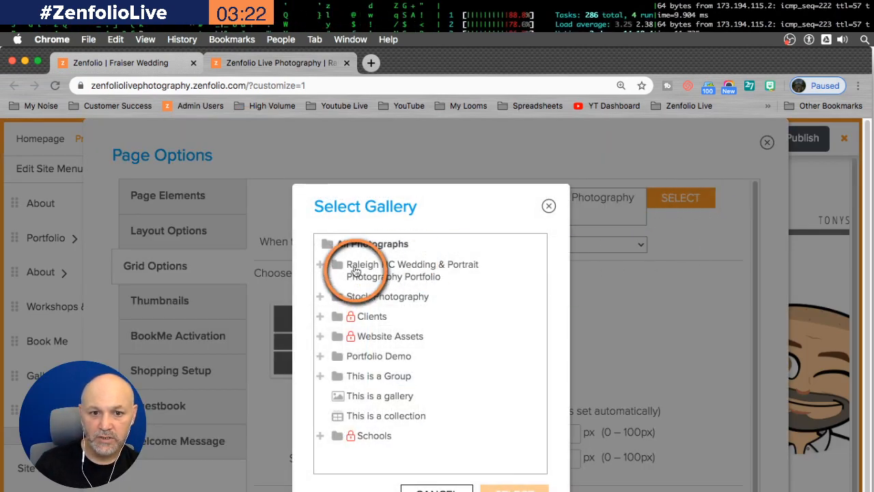
left_click(319, 265)
left_click(348, 296)
scroll(563, 406, "down", 1)
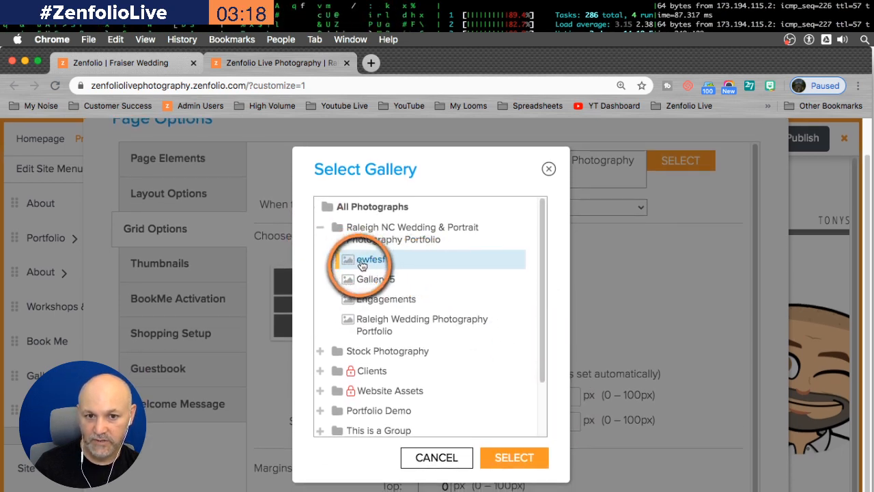
left_click(531, 459)
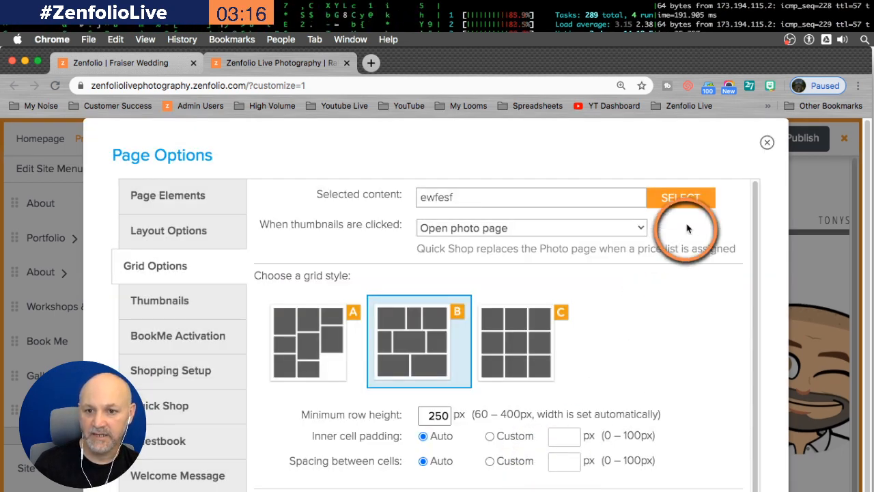
Change the grid content to the Raleigh Wedding Photography Portfolio gallery and apply the page options
scroll(750, 199, "down", 1)
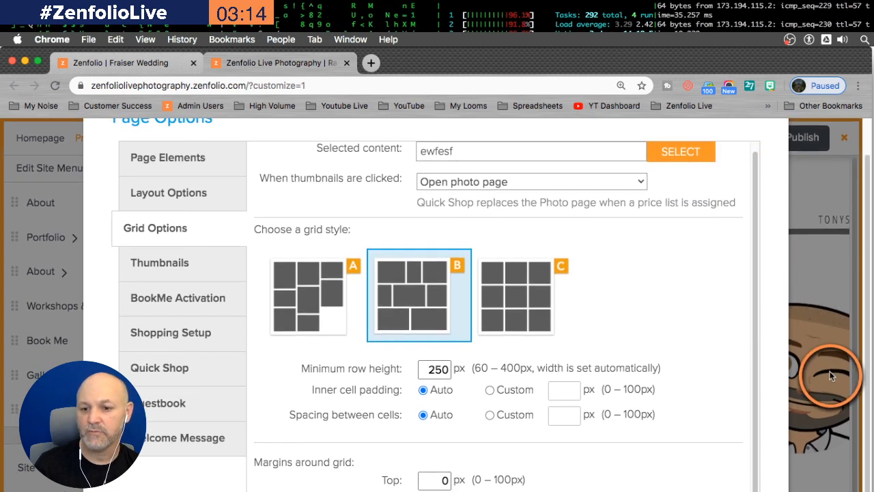
left_click(669, 156)
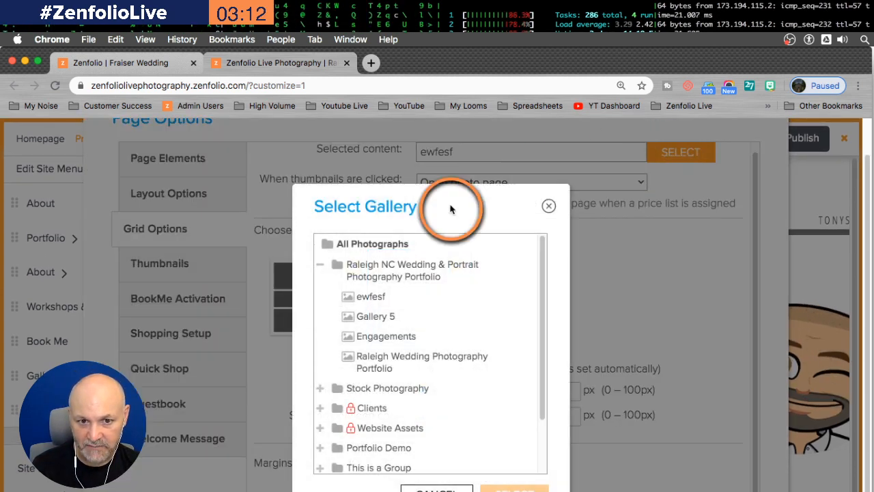
left_click(355, 365)
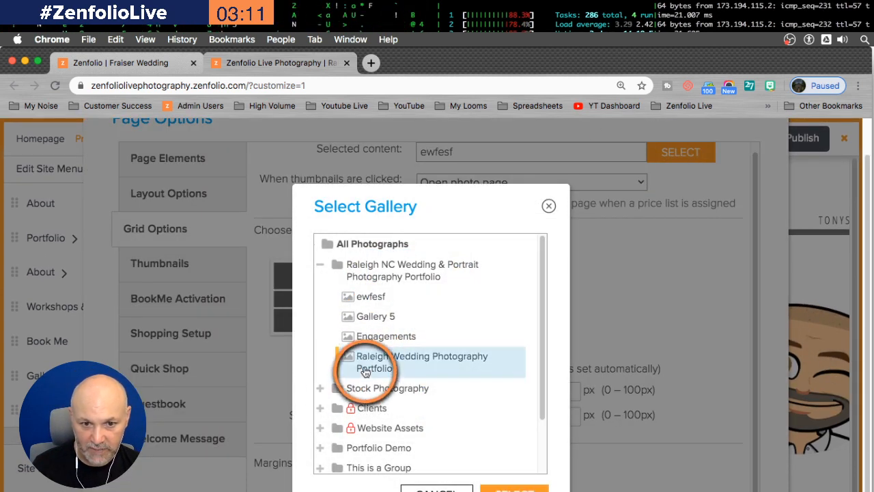
left_click(518, 486)
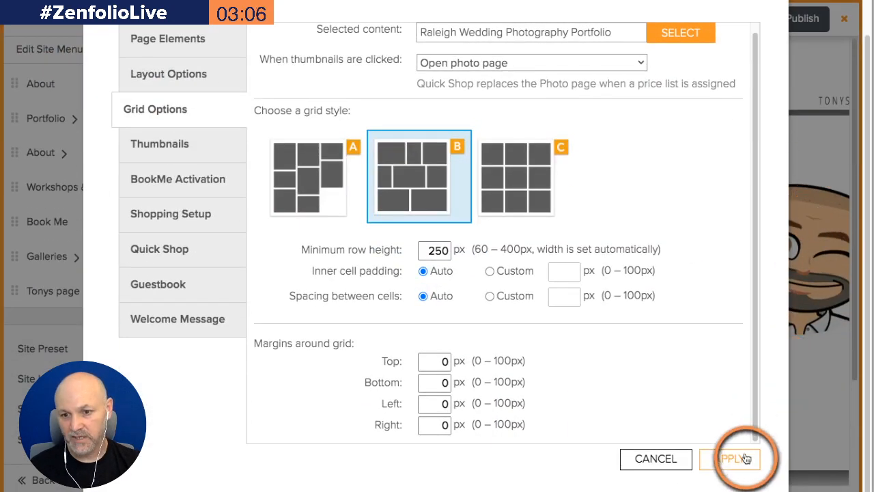
left_click(749, 451)
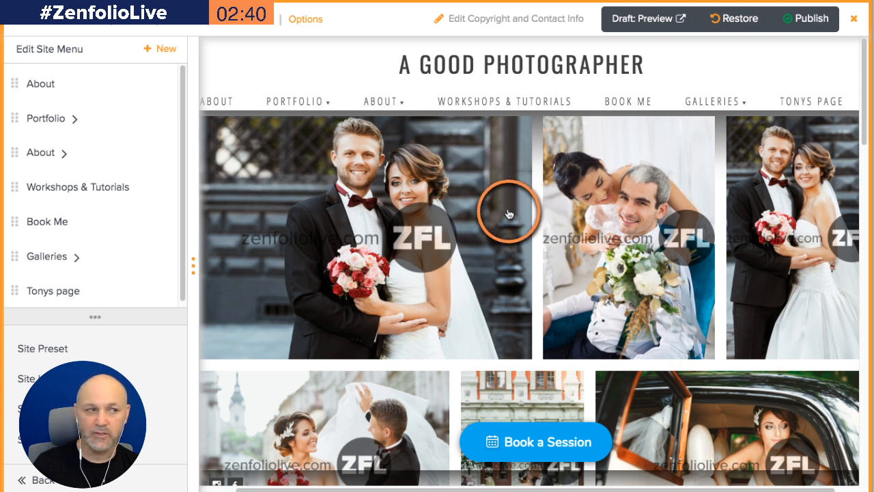
Switch back to the Photos organizer tab
key("ctrl+Tab")
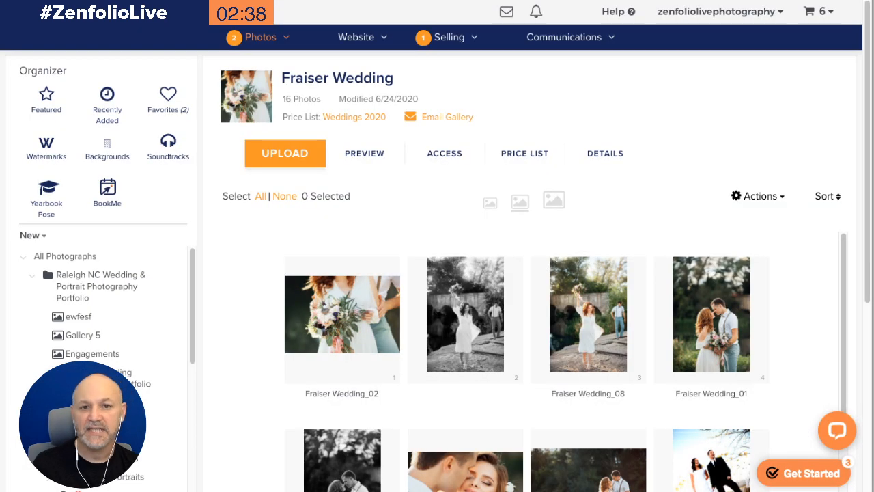